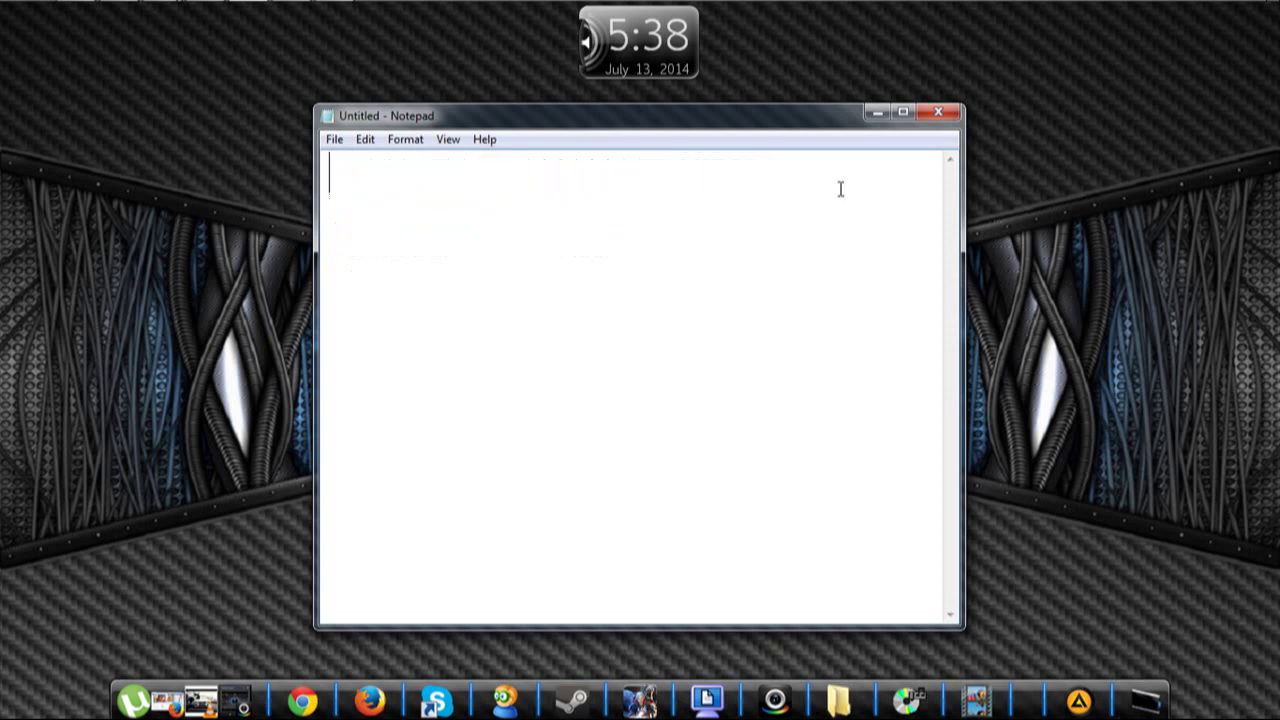
Switch to Firefox with the Facebook profile open and highlight the profile's web address
left_click(875, 112)
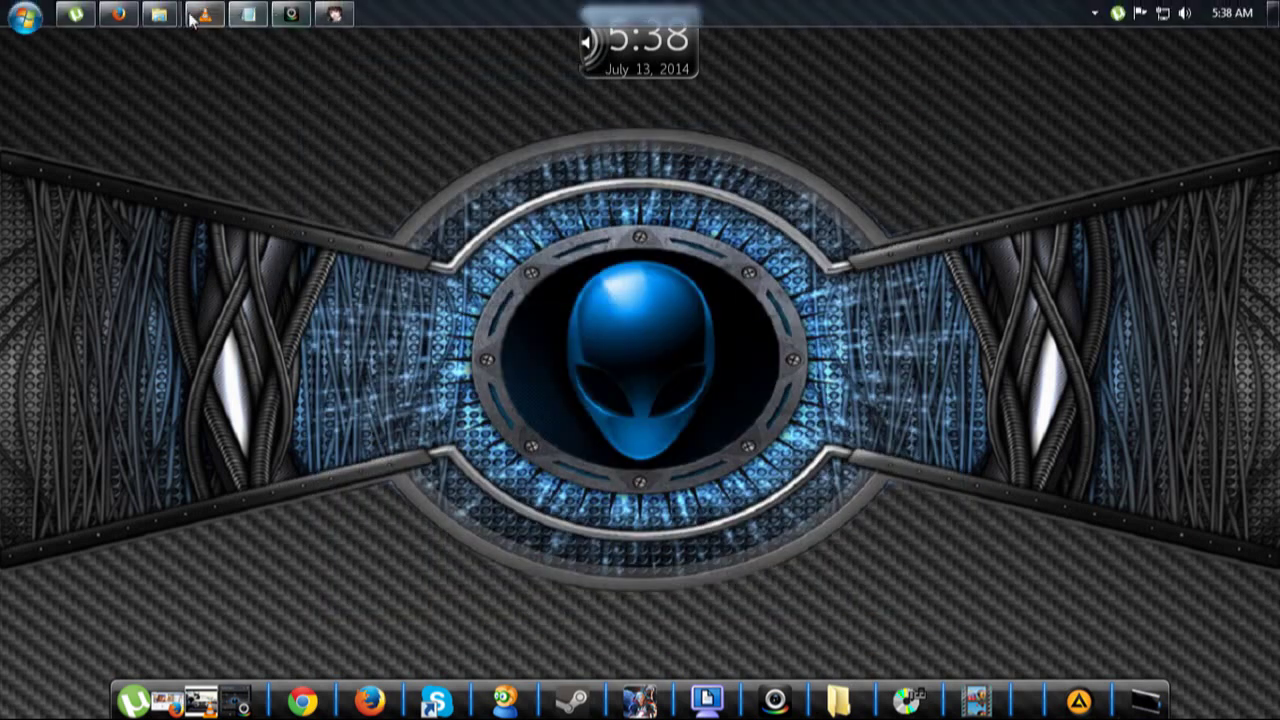
left_click(118, 14)
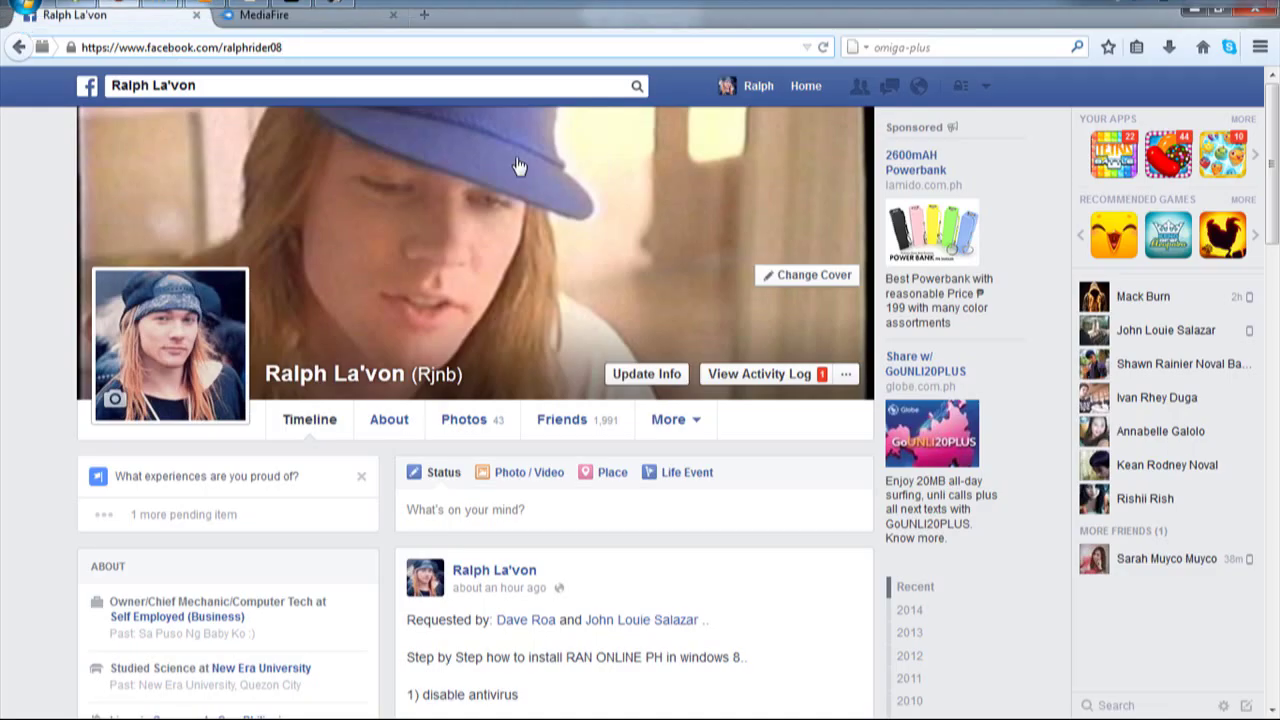
left_click_drag(285, 47, 81, 47)
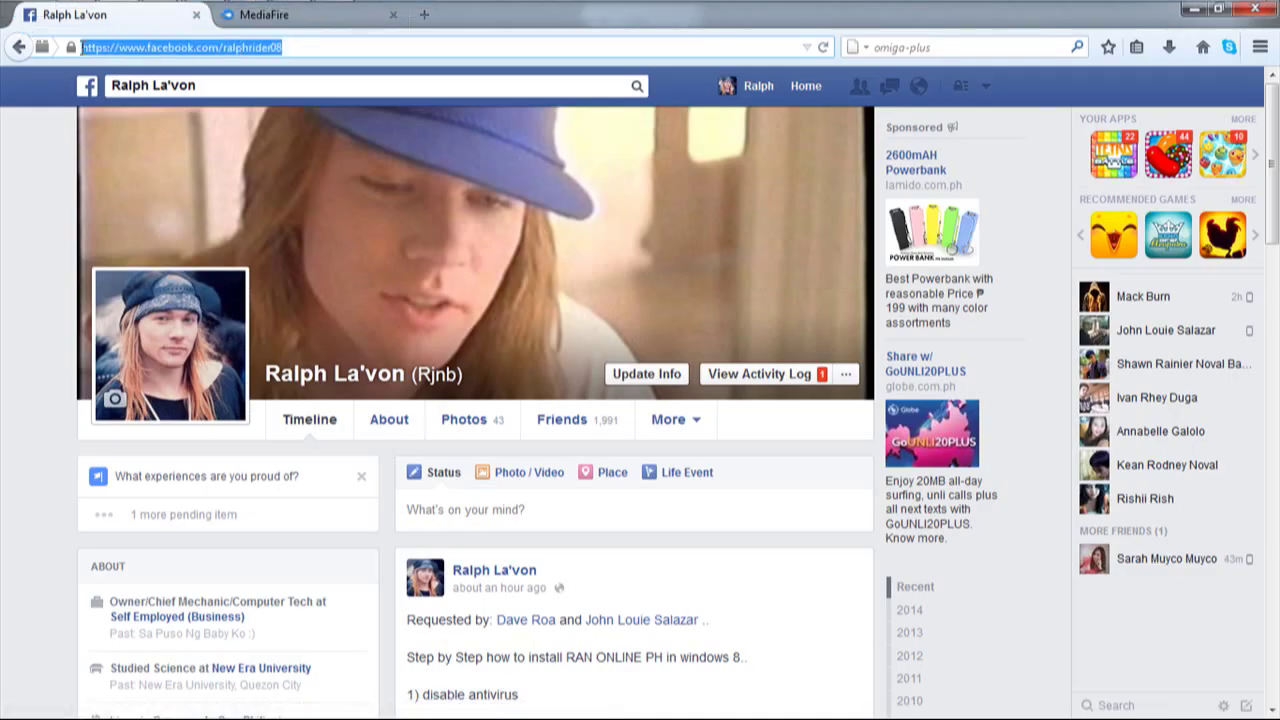
Examine the Facebook post with step-by-step instructions and download links for installing RAN ONLINE PH in Windows 8
scroll(660, 360, "down", 3)
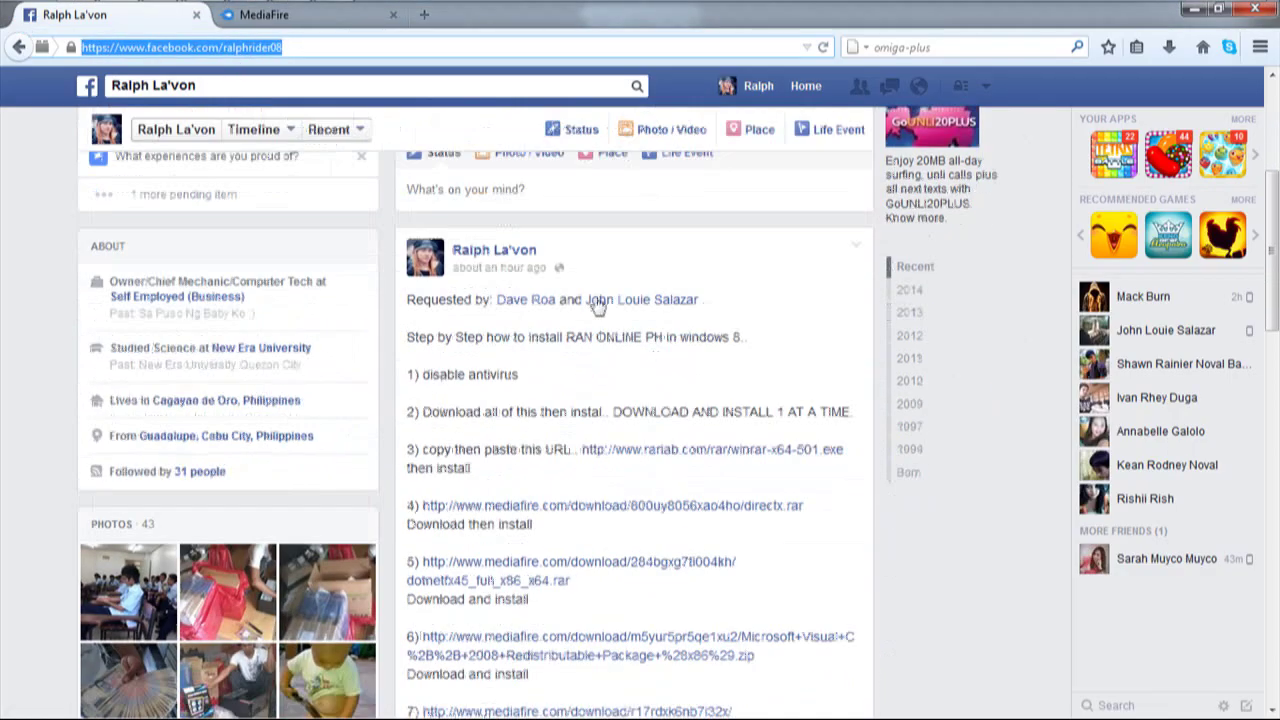
left_click(714, 268)
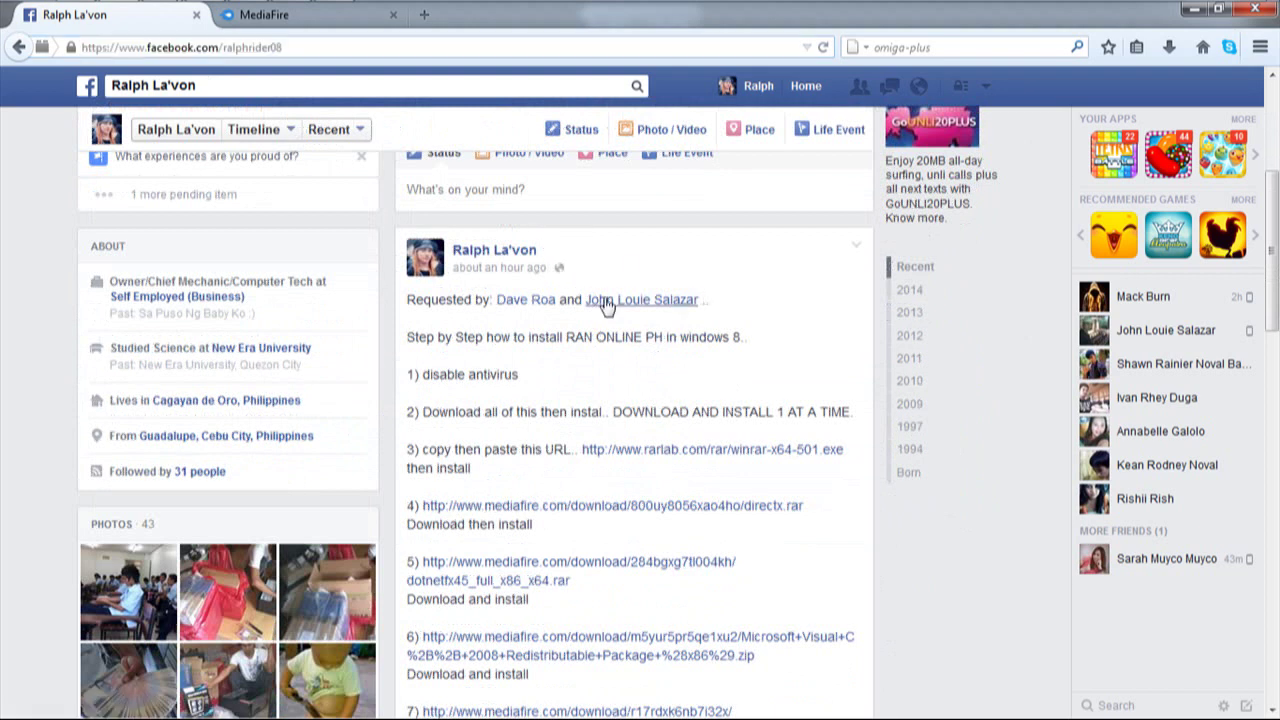
scroll(640, 400, "down", 2)
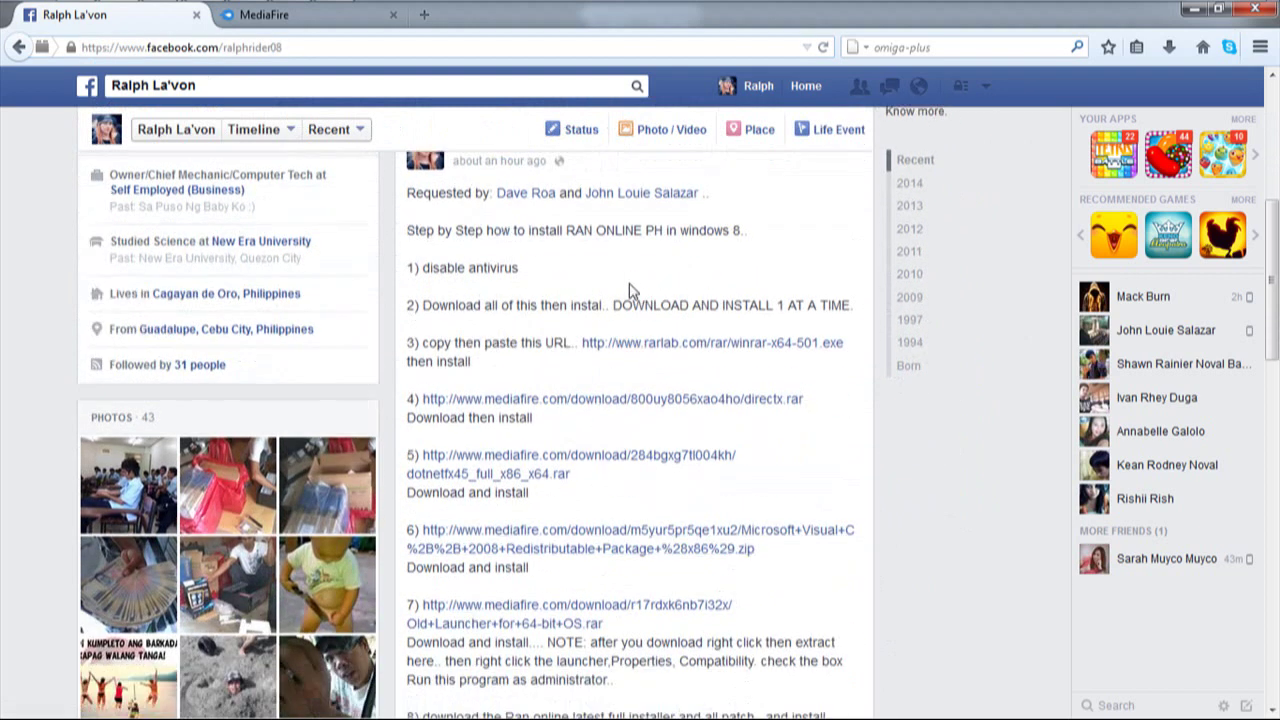
scroll(580, 270, "up", 2)
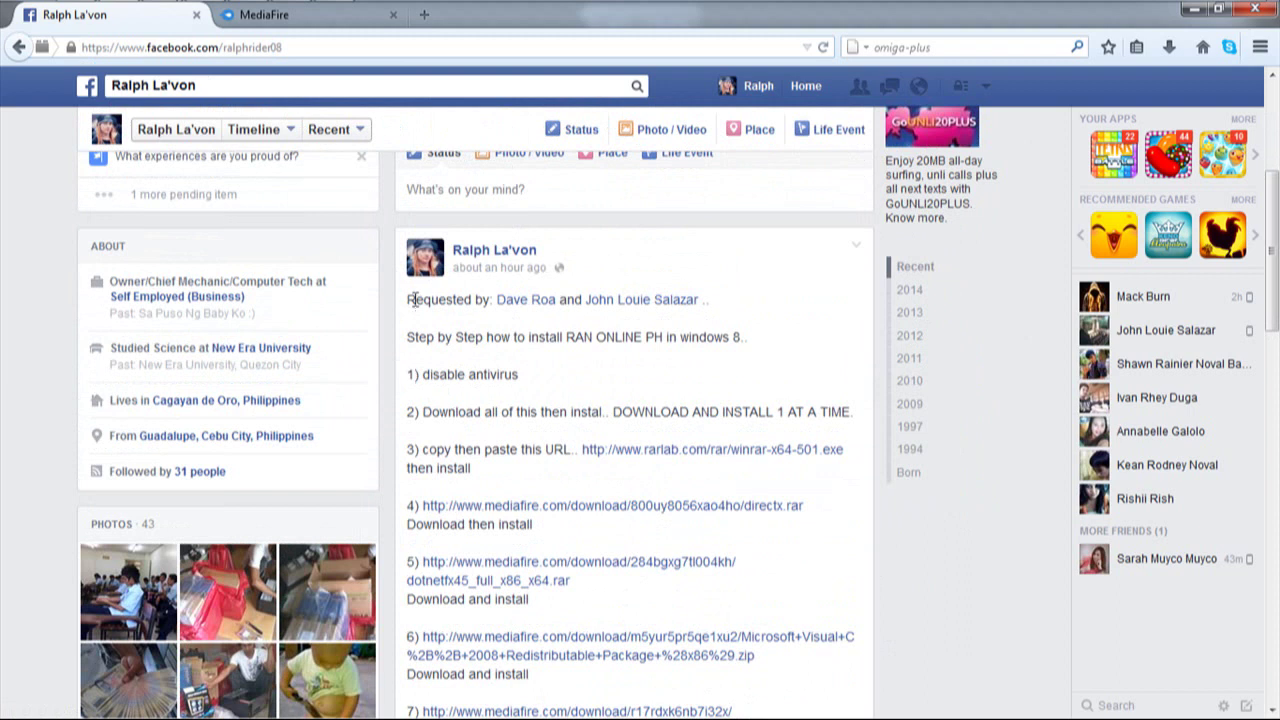
left_click_drag(410, 299, 737, 650)
scroll(737, 645, "down", 3)
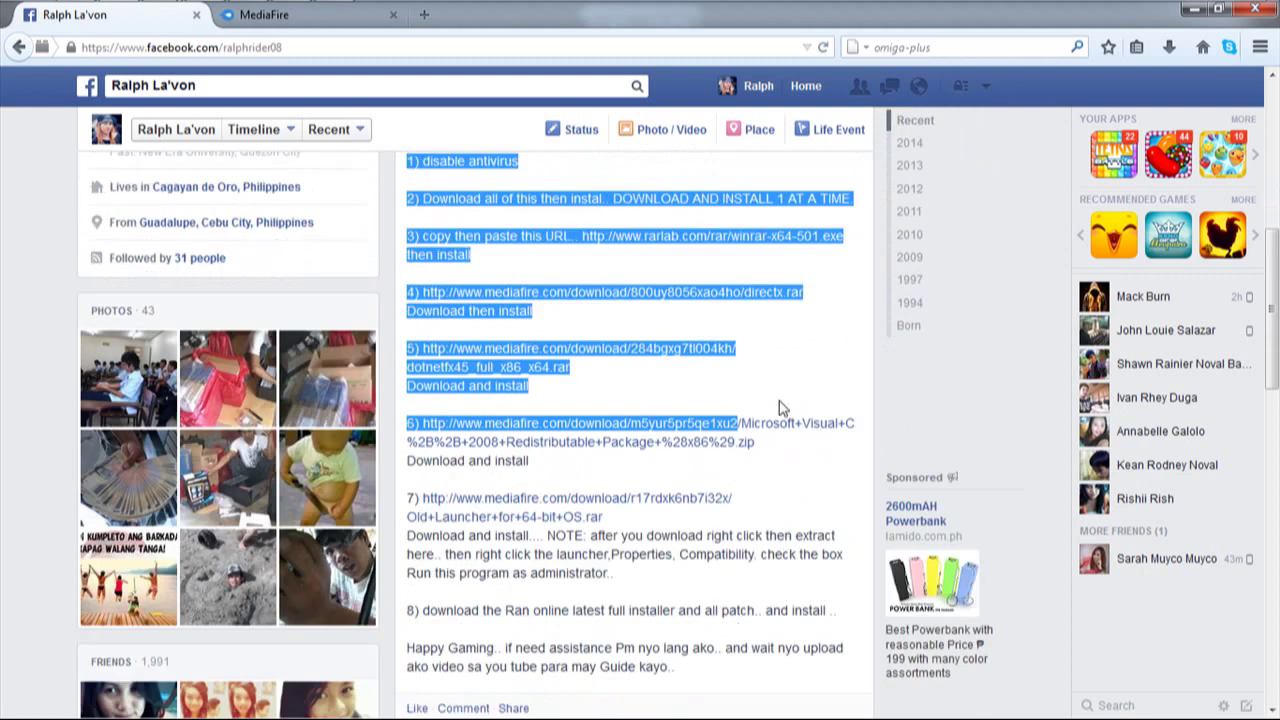
left_click(786, 472)
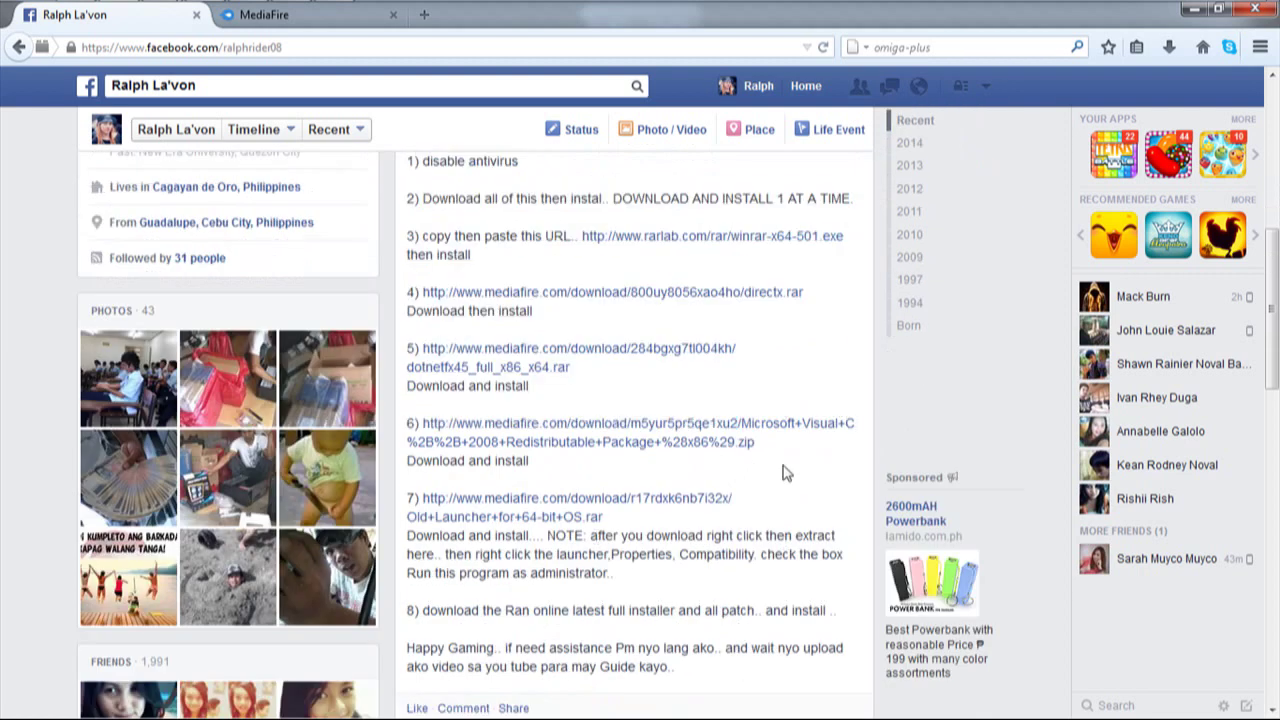
scroll(786, 472, "down", 2)
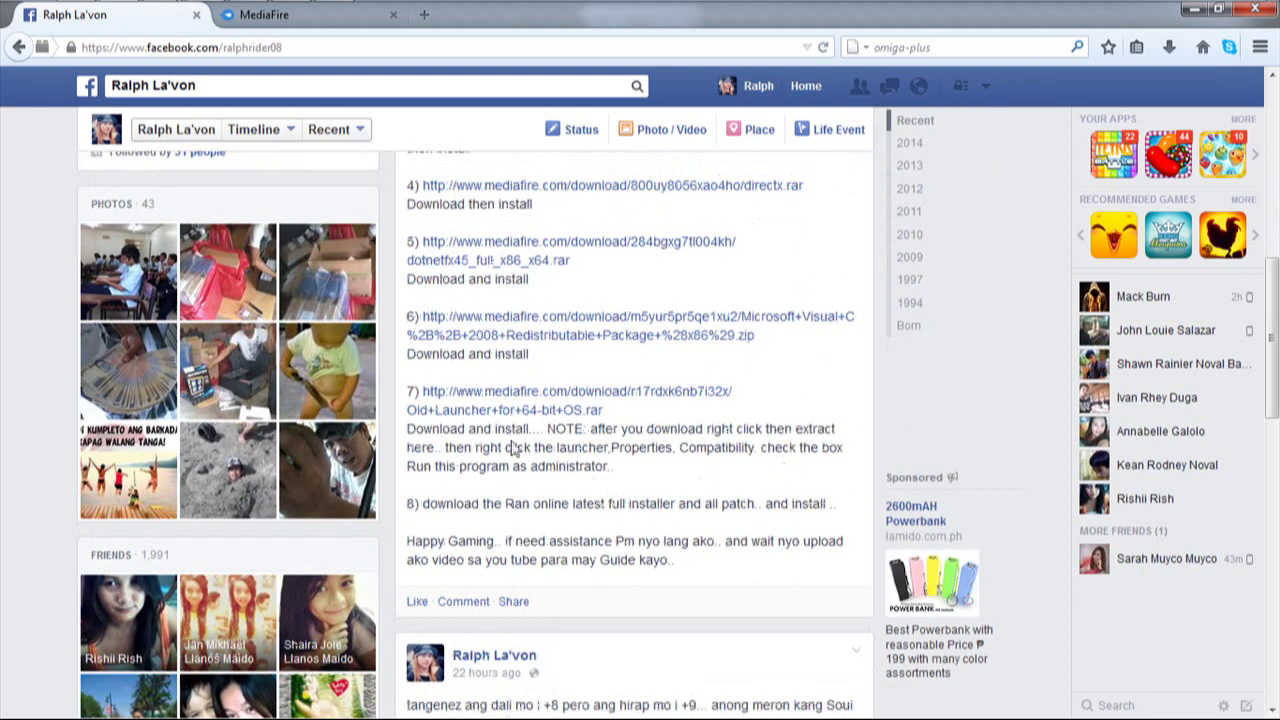
scroll(541, 350, "up", 8)
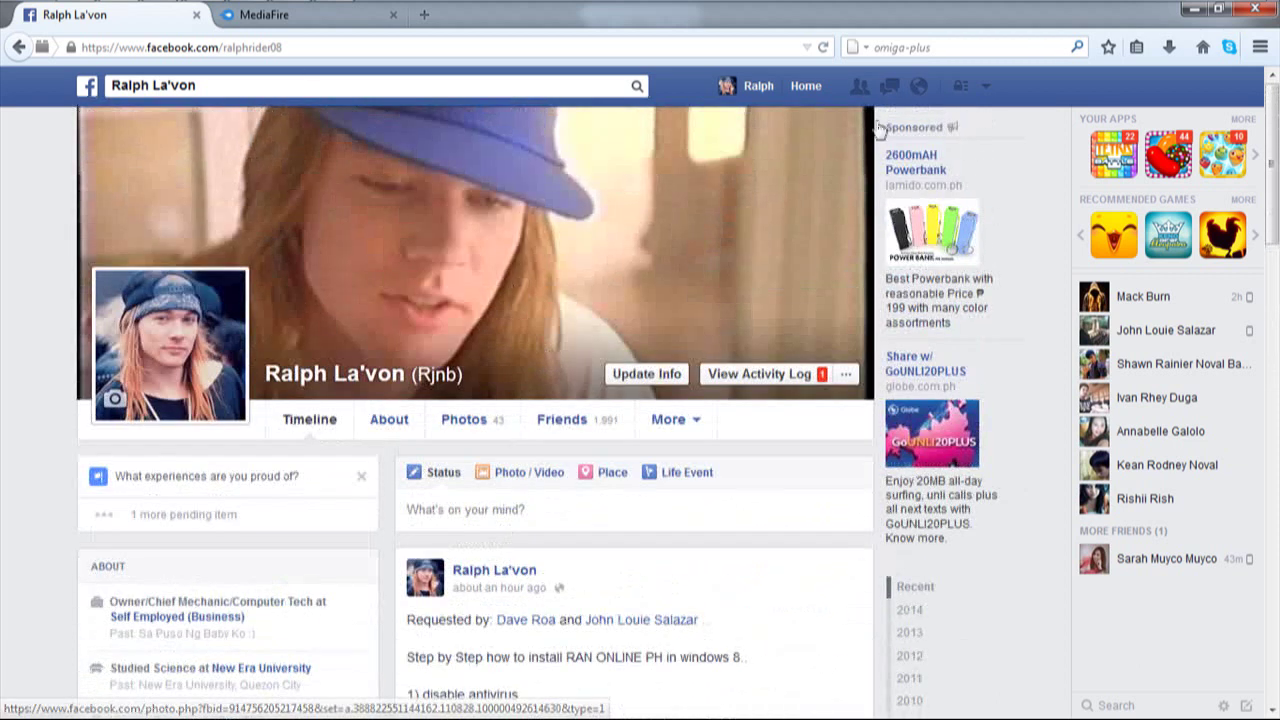
Switch to Notepad and write the note "ADD ME IN FB THEN VIEW MY INSTRACTION"
mouse_move(160, 14)
left_click(248, 14)
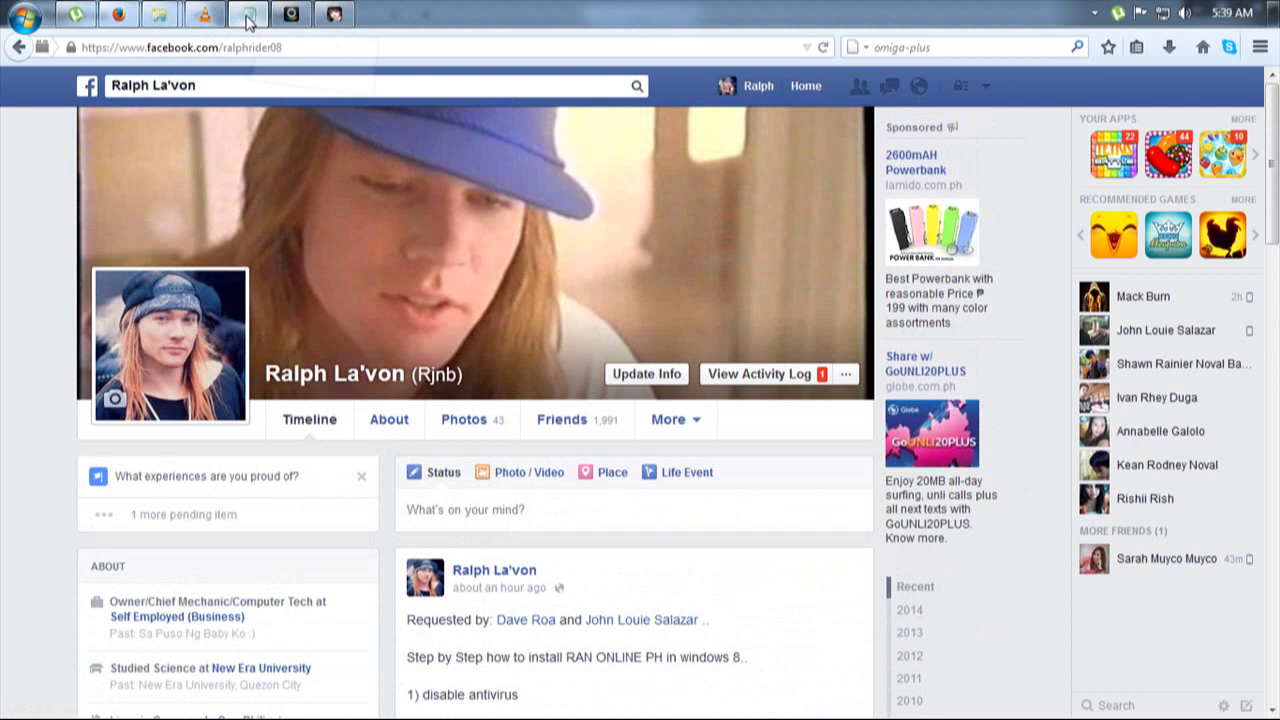
type("A")
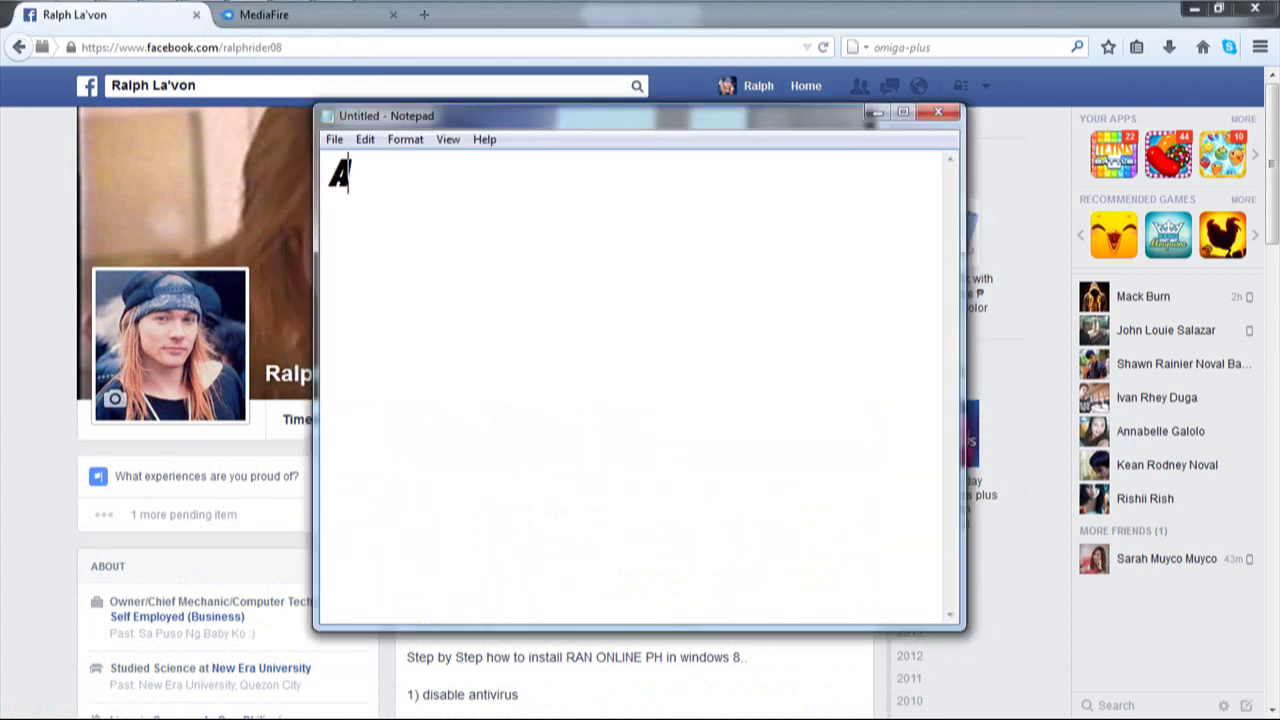
type("DD ME IN")
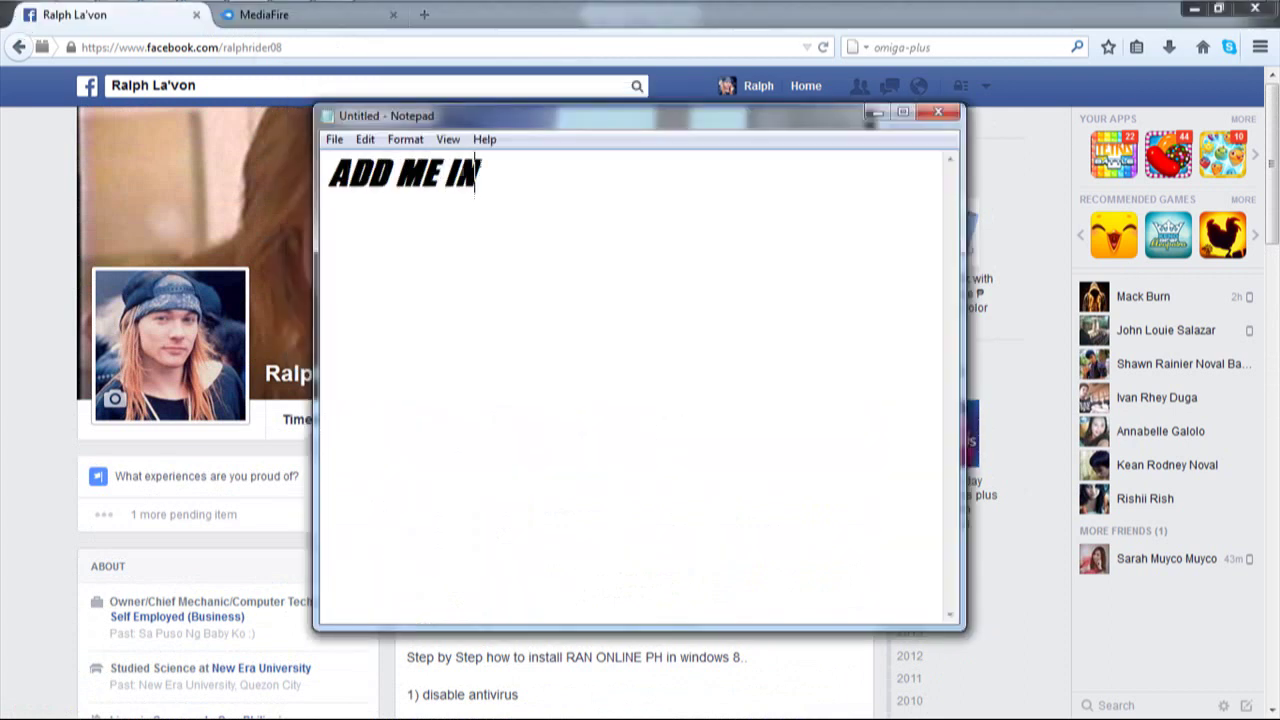
type(" FB")
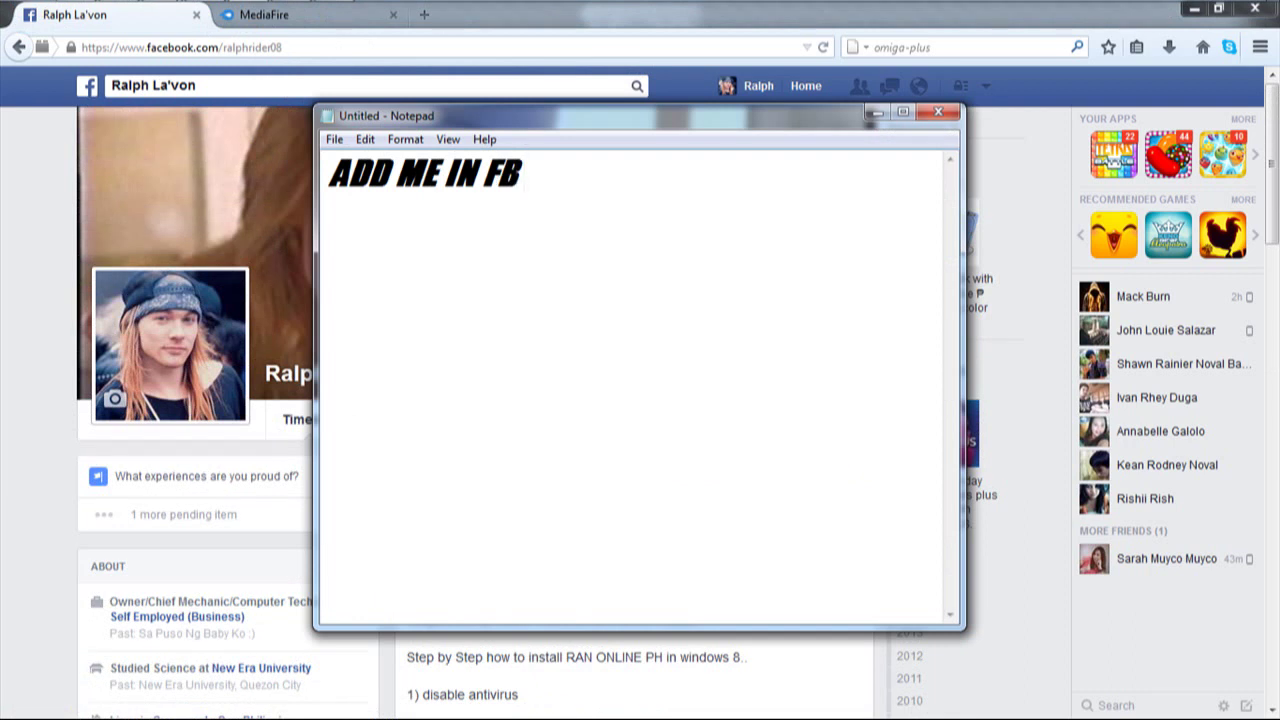
type(" THEN V")
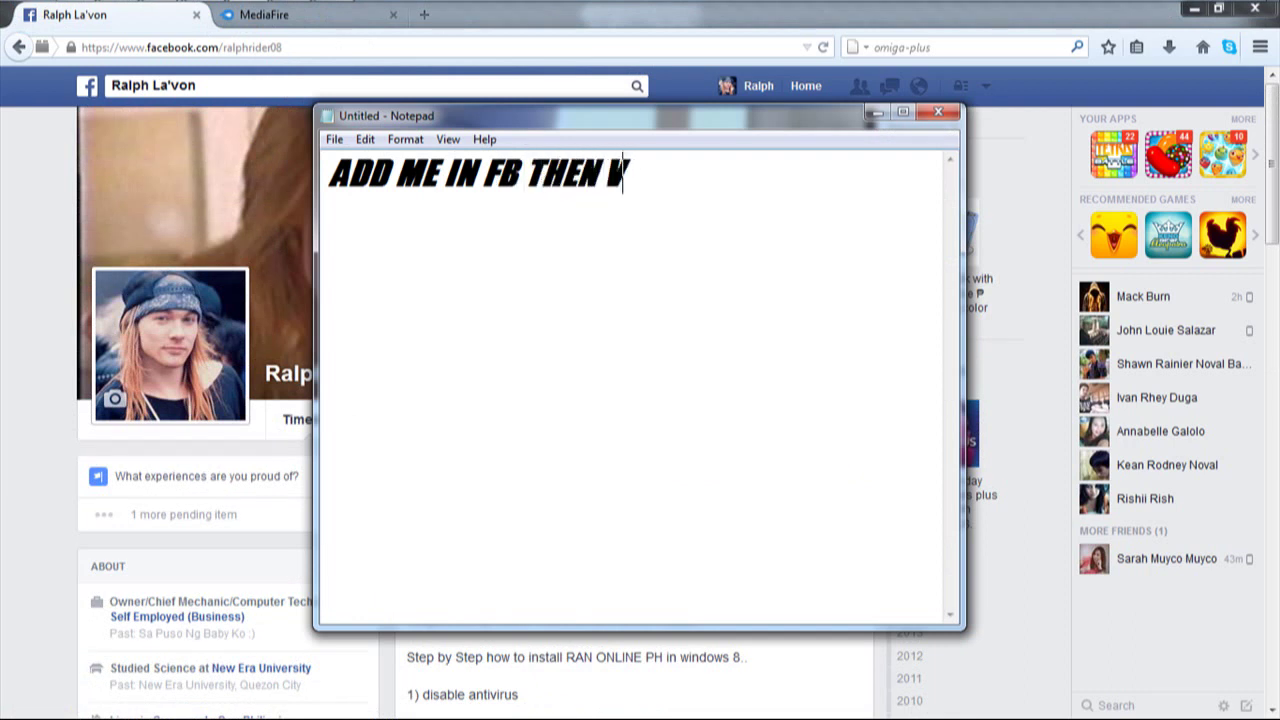
type("IEW MY")
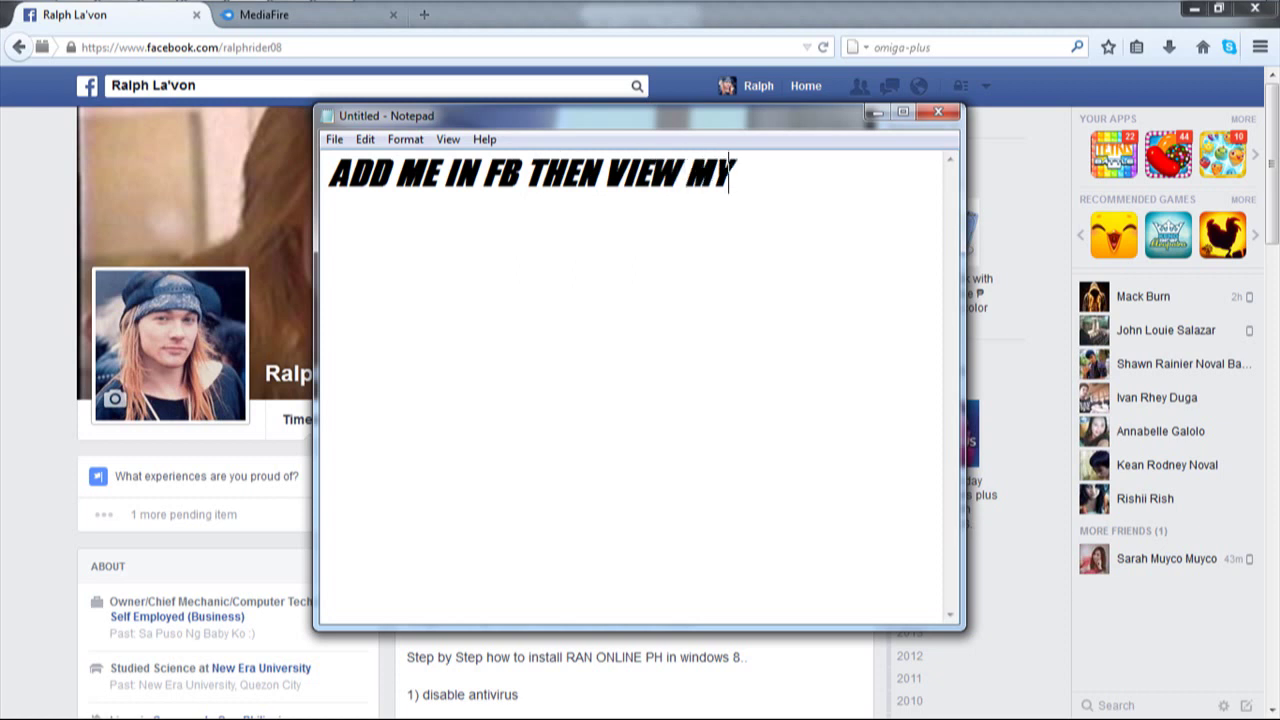
type(" INSTRACTION")
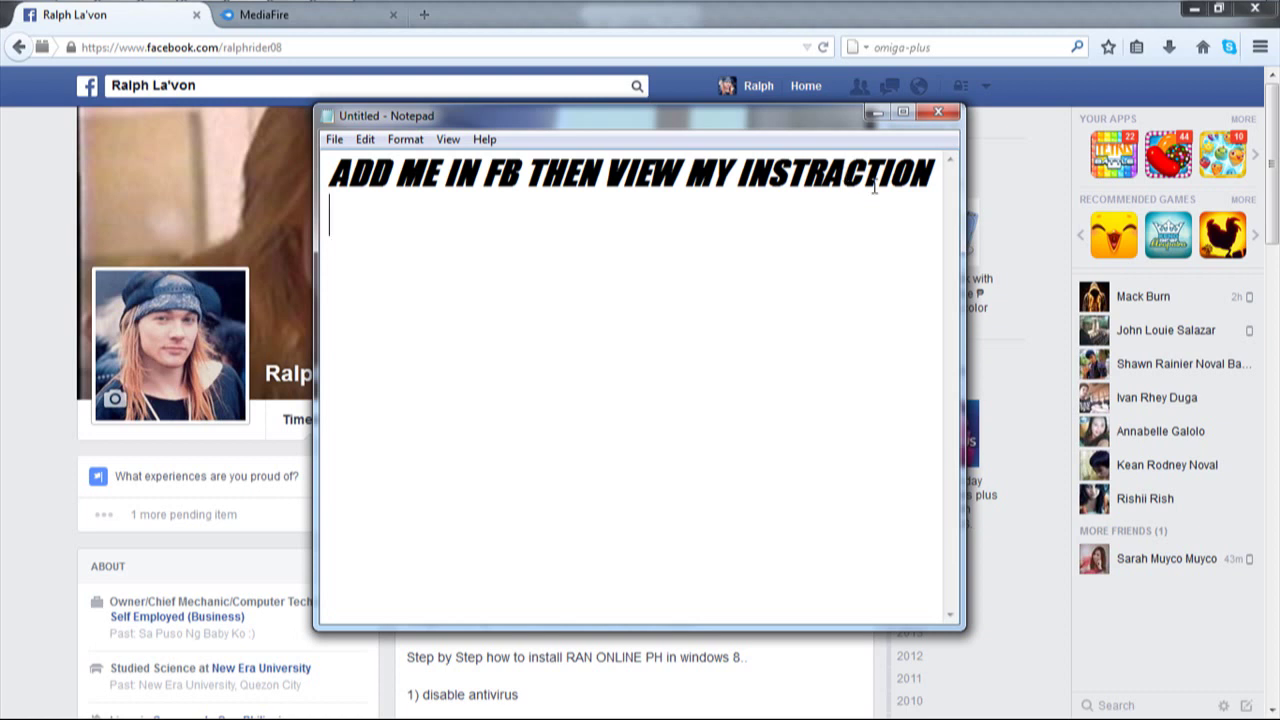
Delete the note about adding on FB and minimise Notepad
left_click_drag(937, 178, 232, 164)
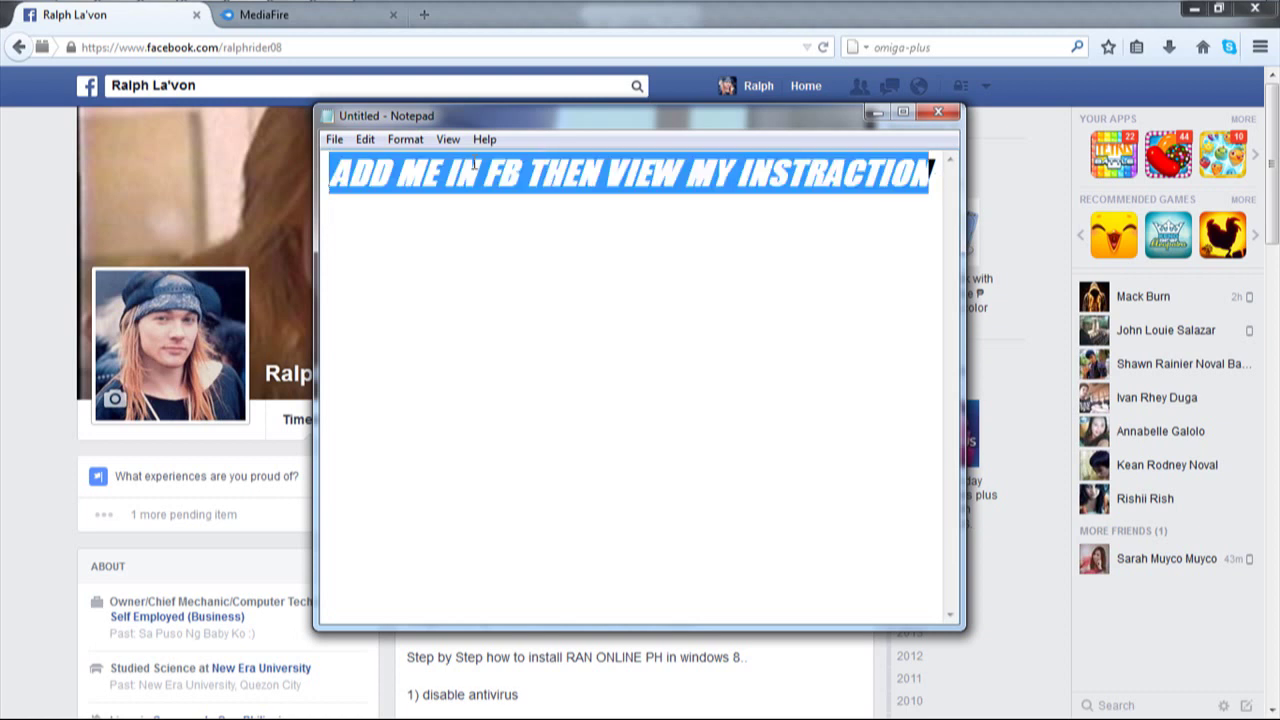
right_click(578, 160)
left_click(648, 265)
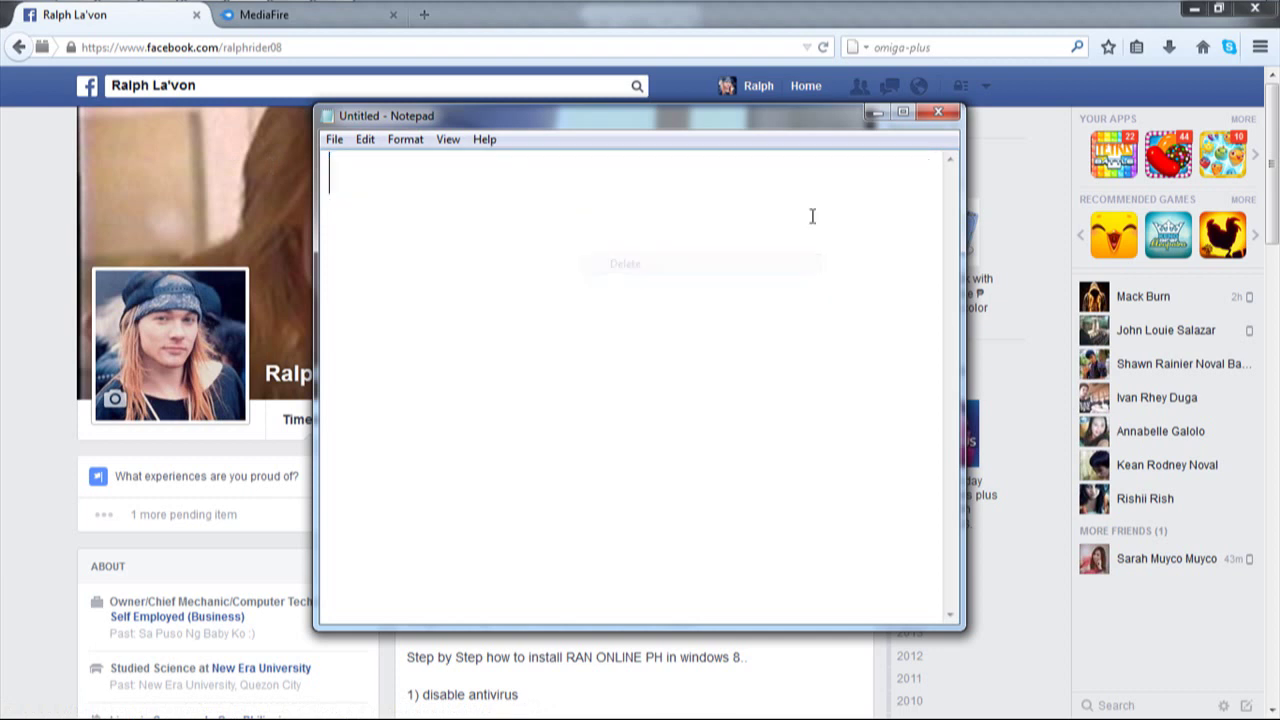
left_click(875, 112)
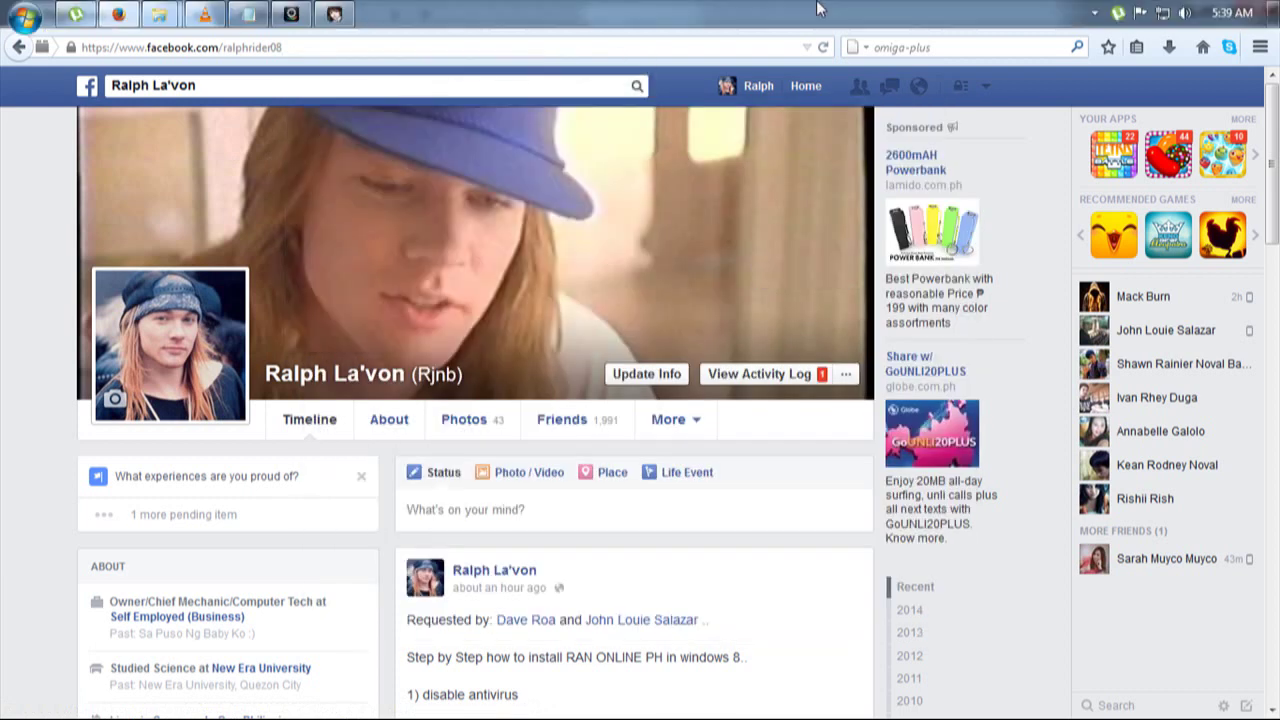
Minimise Firefox and bring up the Test folder on Drive (D:) in Windows Explorer
scroll(746, 517, "down", 3)
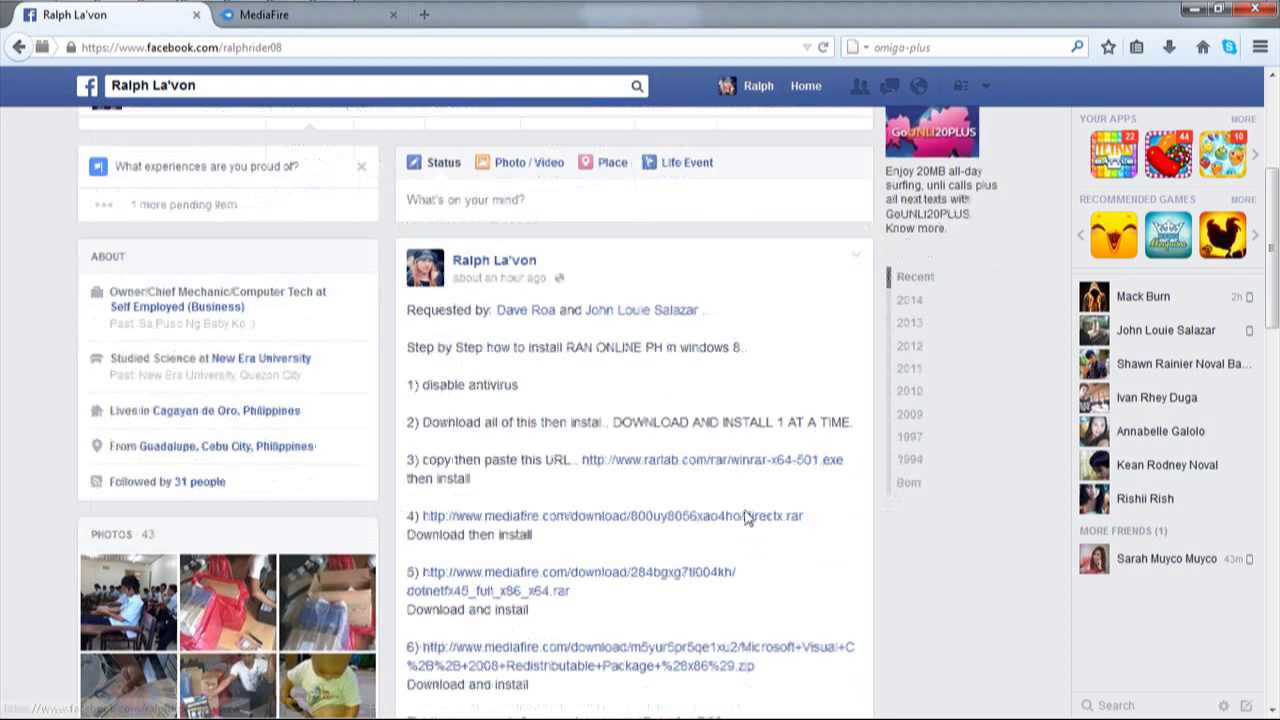
scroll(746, 517, "up", 3)
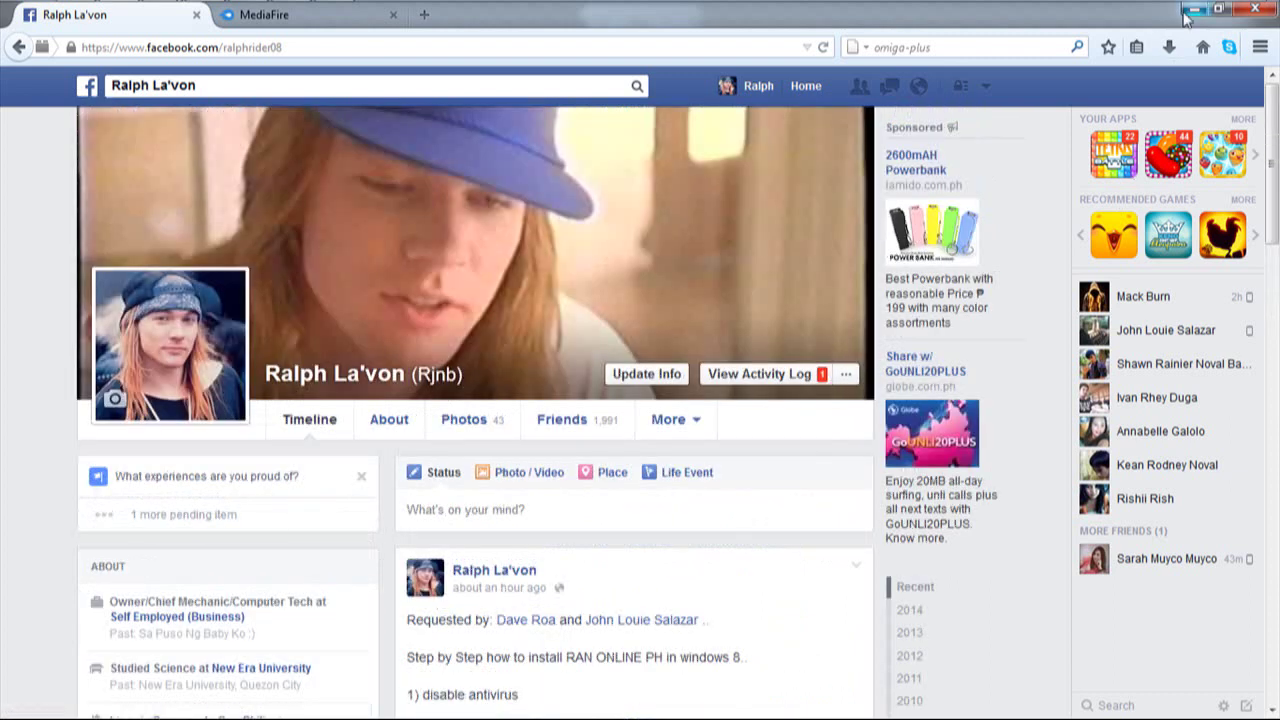
left_click(1190, 12)
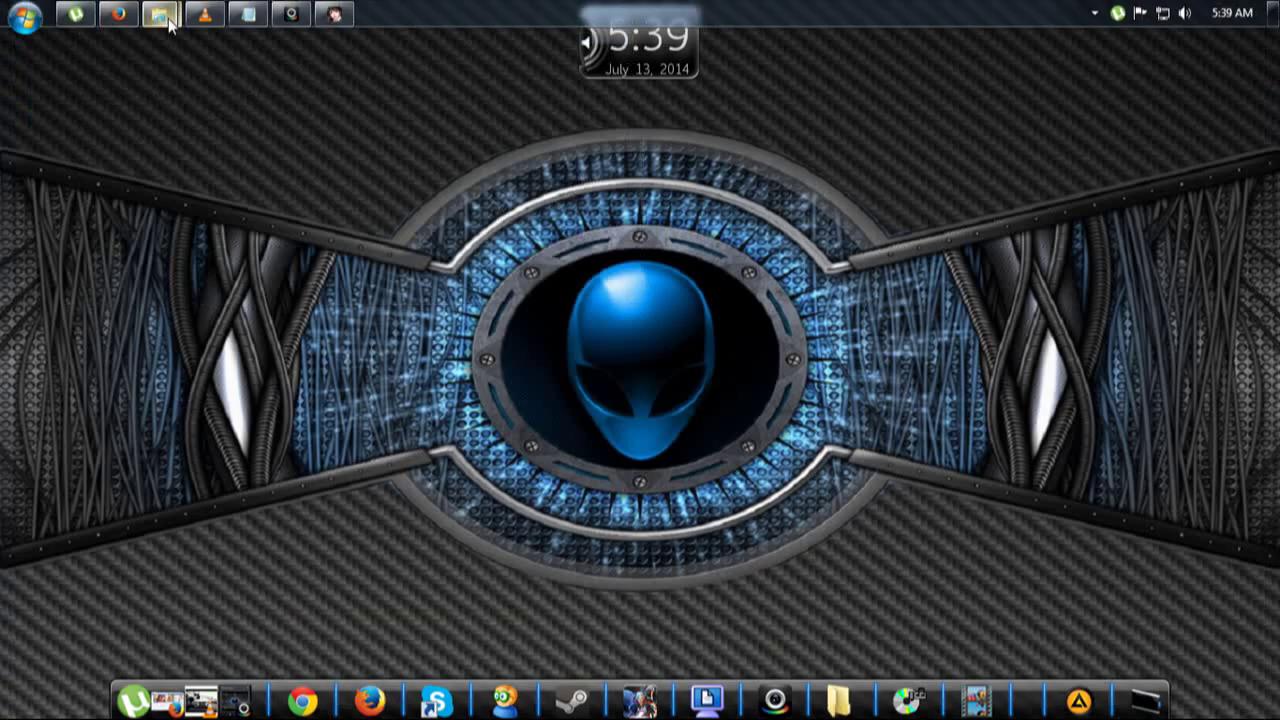
mouse_move(165, 20)
left_click(134, 130)
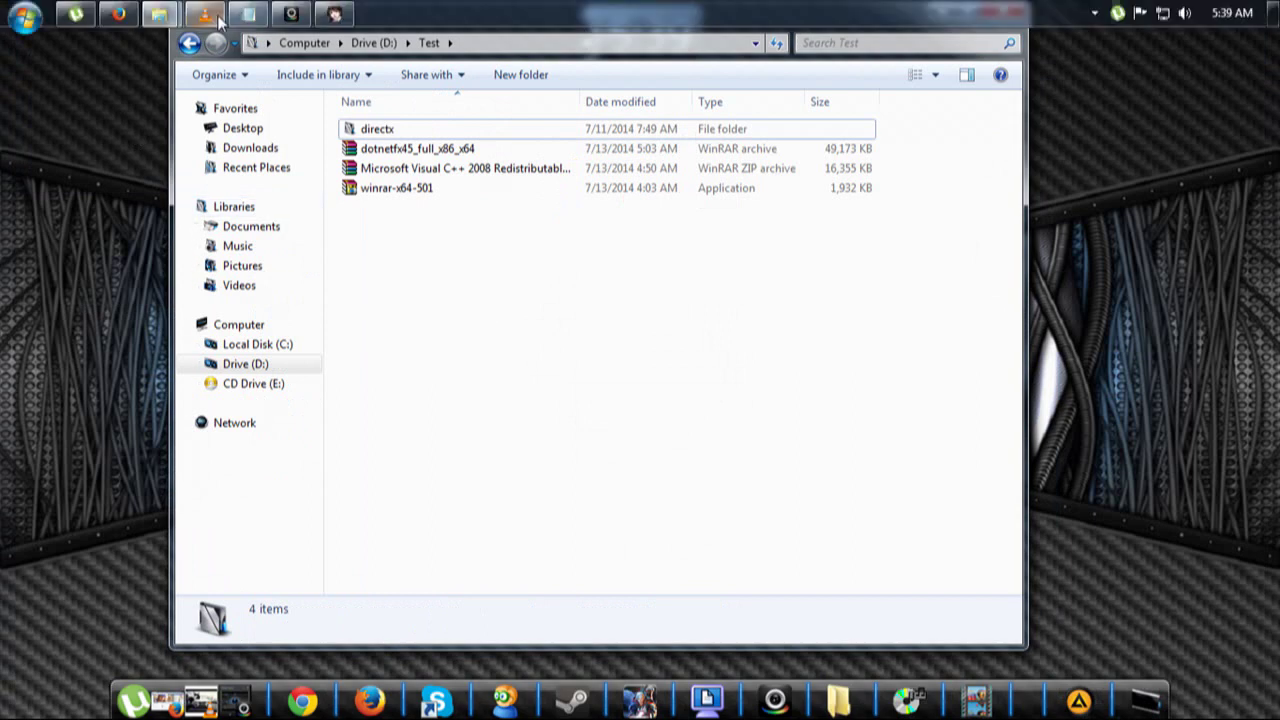
Switch to Notepad and write the note "AFTER YOU DOWNLOAD ALL,, DO THIS..."
left_click(246, 16)
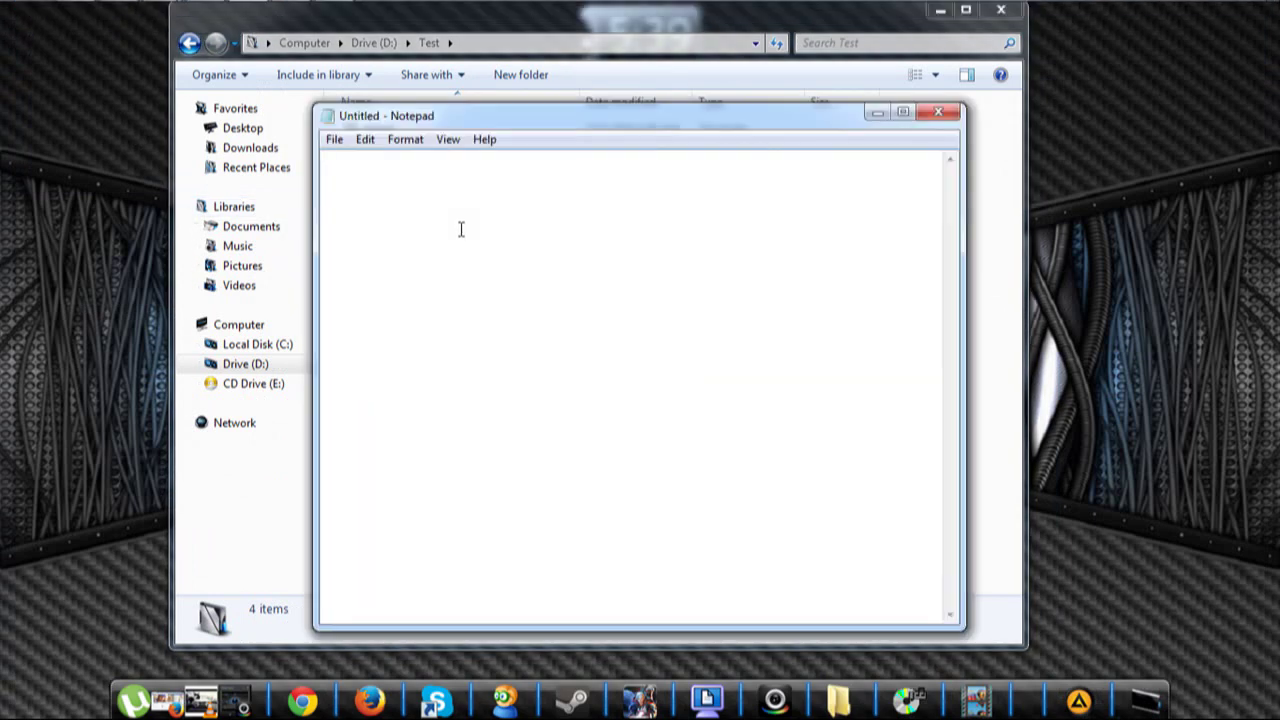
type("AFTER YOU")
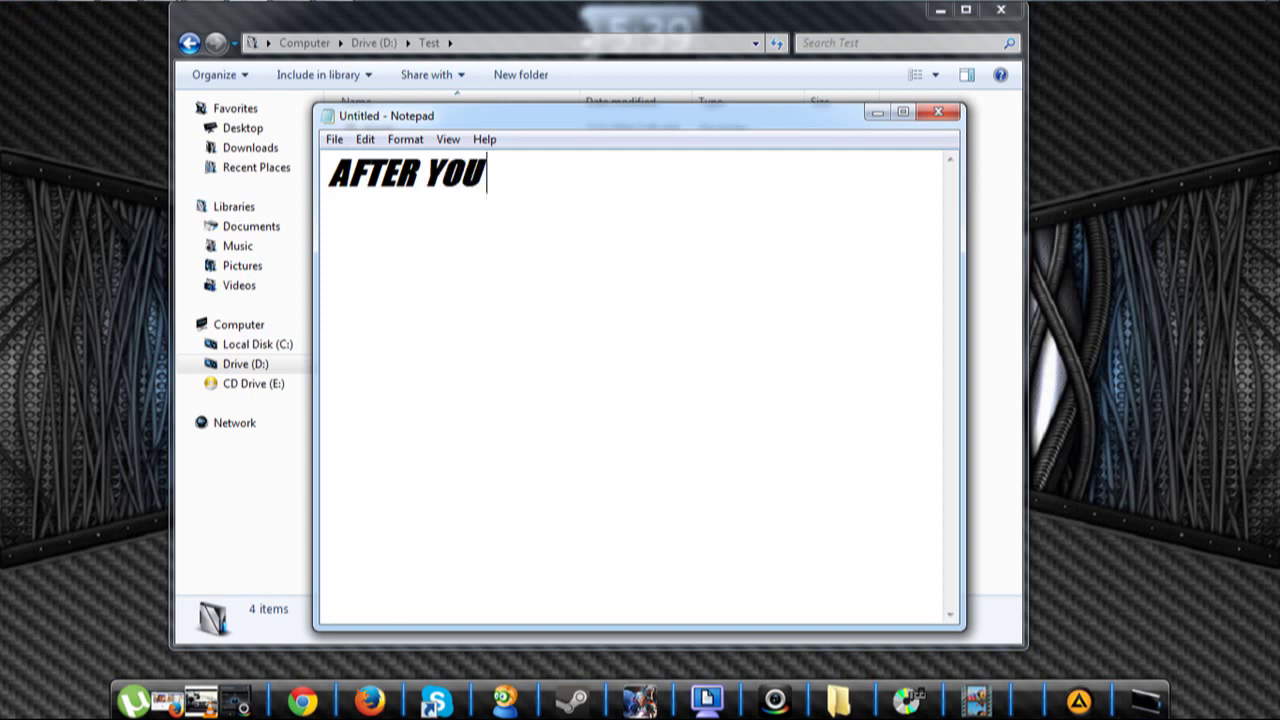
type(" DOWNLOAD")
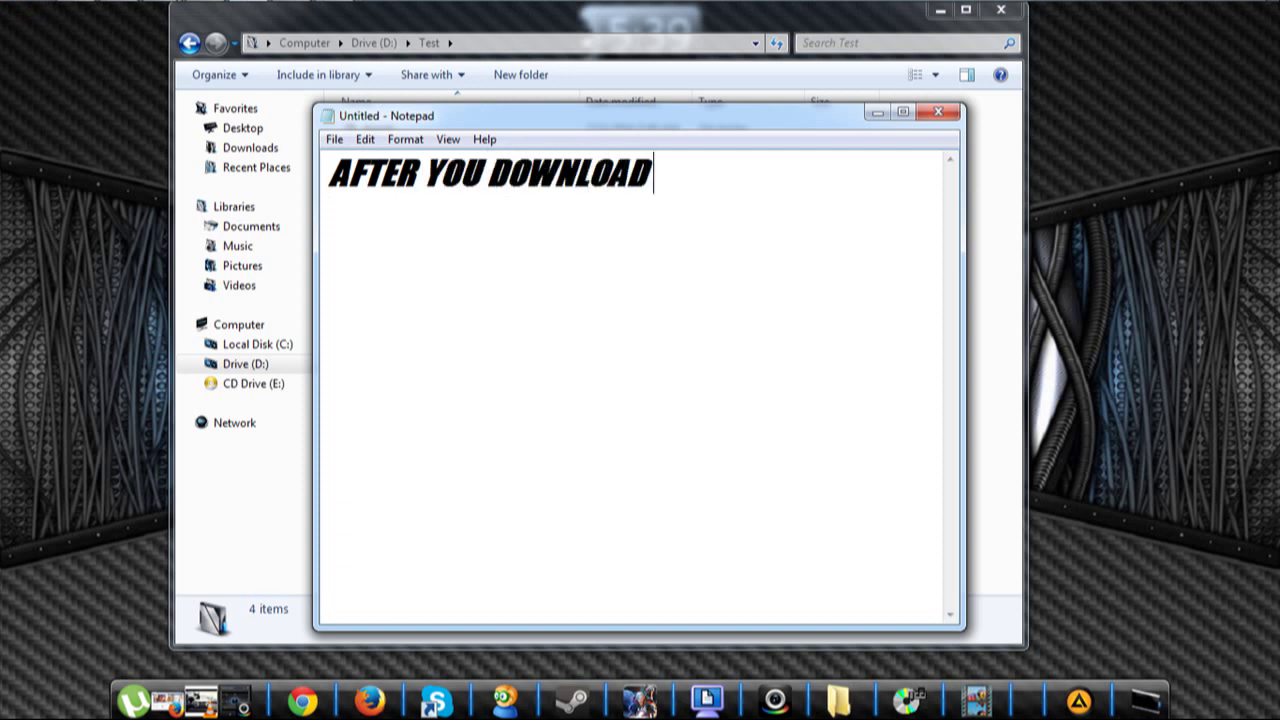
type(" ALL")
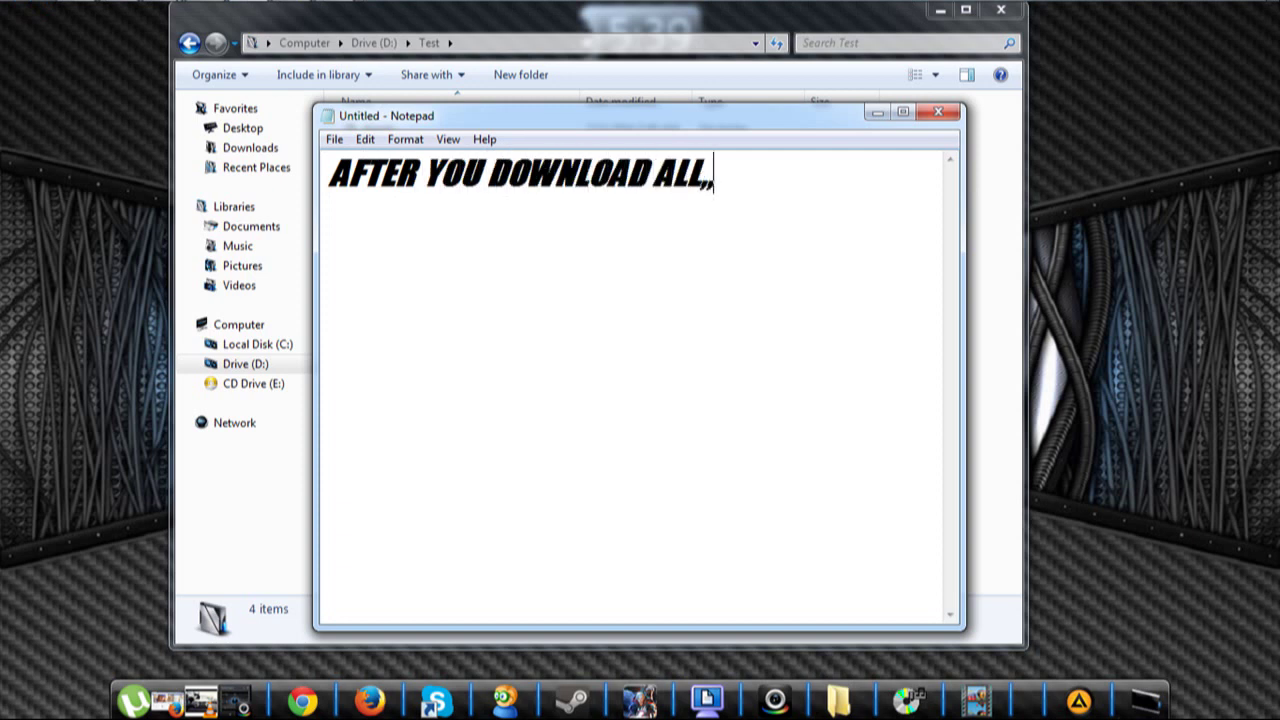
type(",, DO THISS")
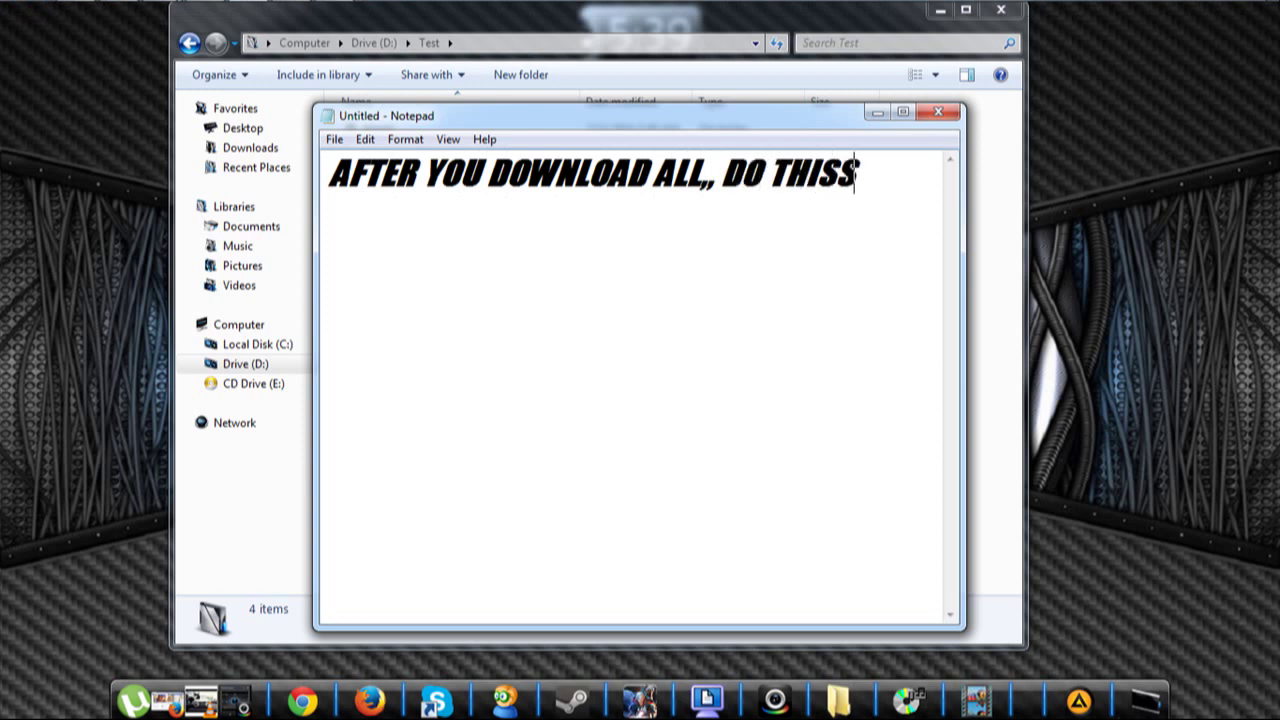
key("BackSpace")
Delete the note about downloading and minimise Notepad to return to the Test folder
left_click_drag(886, 190, 330, 180)
right_click(446, 180)
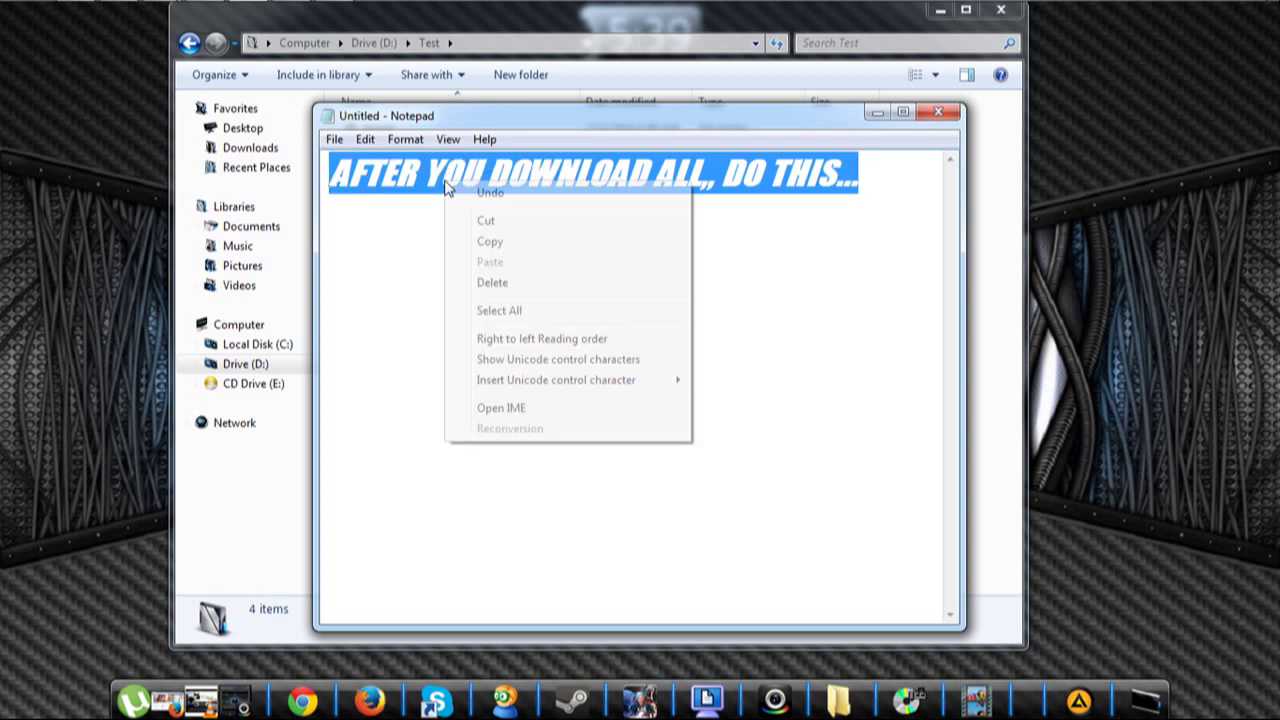
left_click(528, 284)
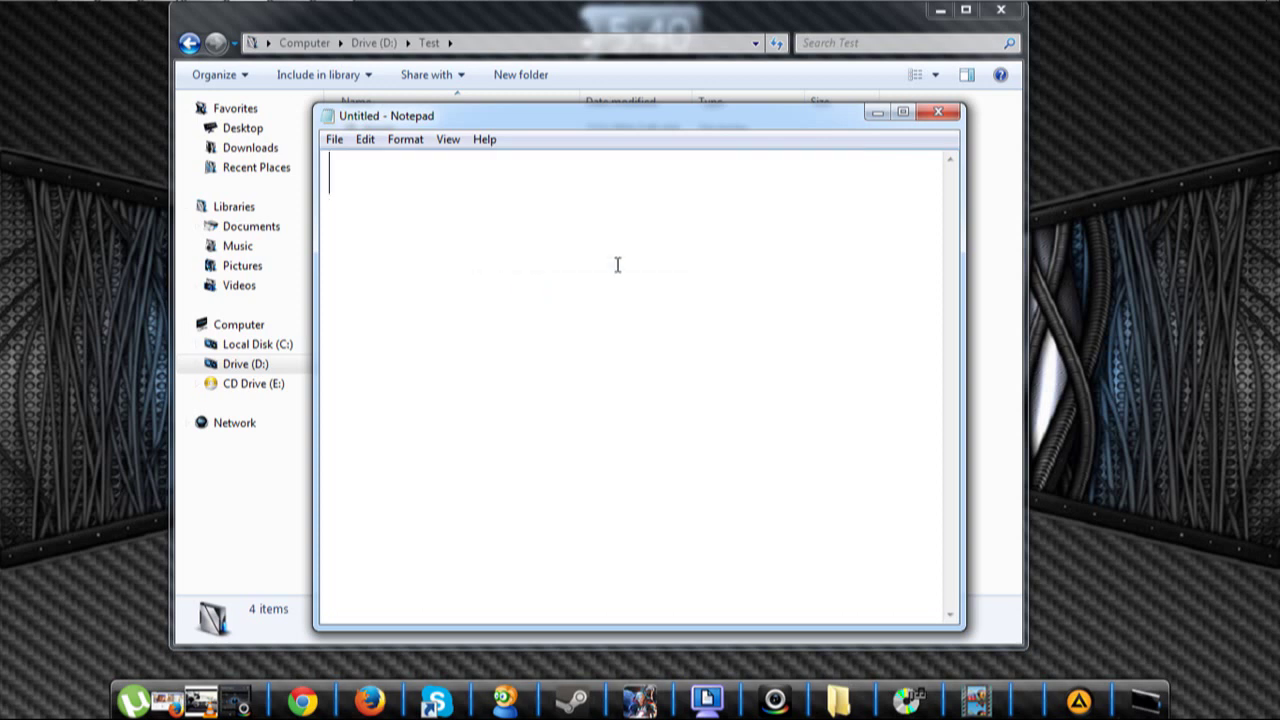
left_click(875, 115)
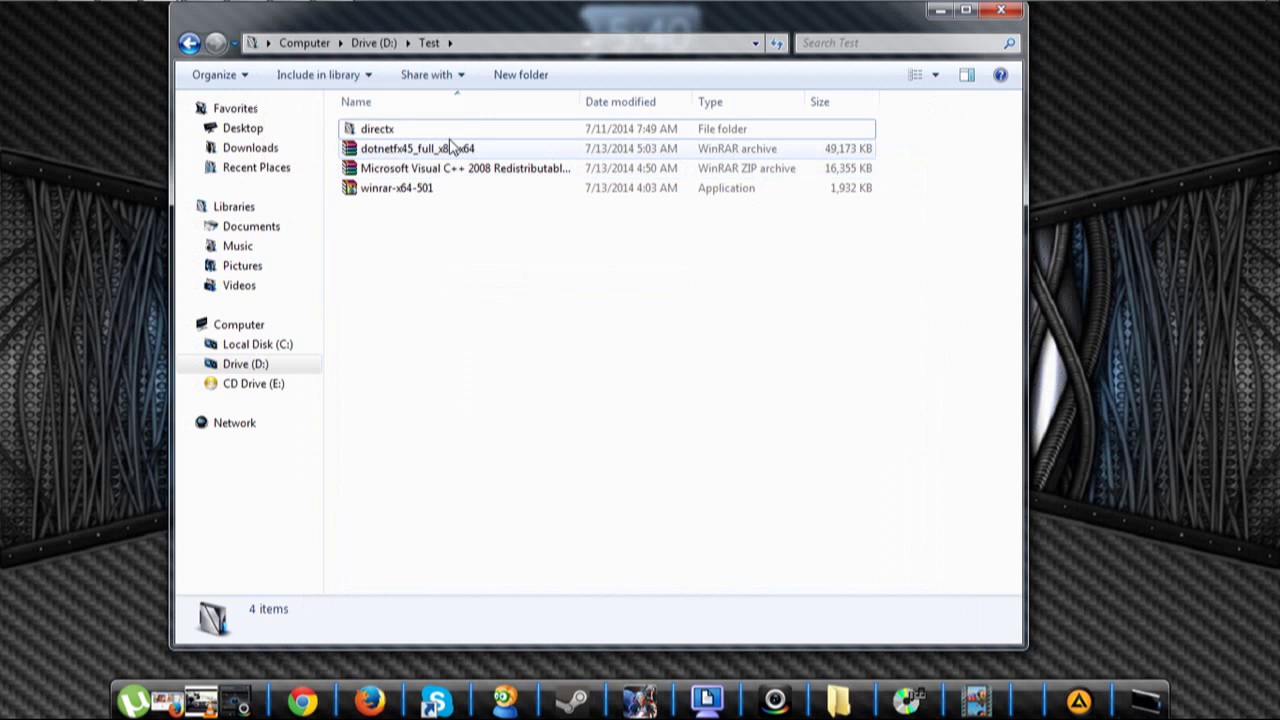
Install WinRAR from winrar-x64-501 into C:\Program Files\WinRAR, finish the setup and close the WinRAR shortcuts folder
left_click(405, 198)
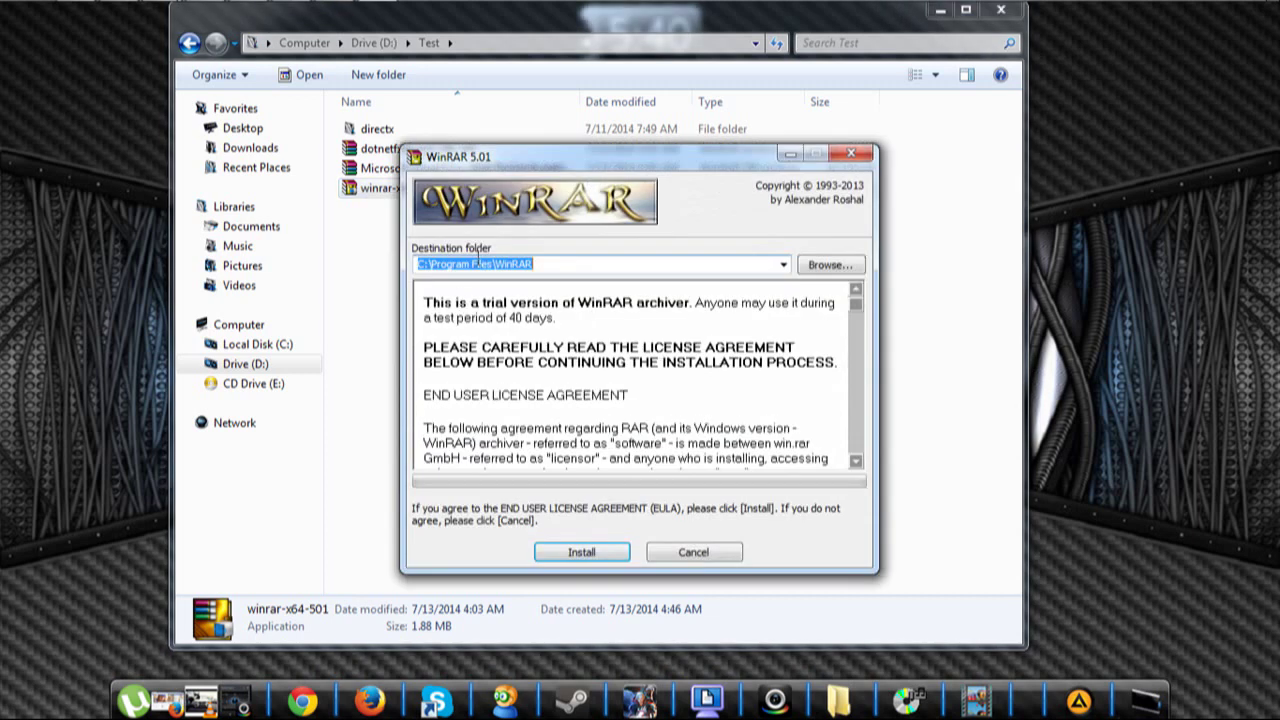
left_click(608, 551)
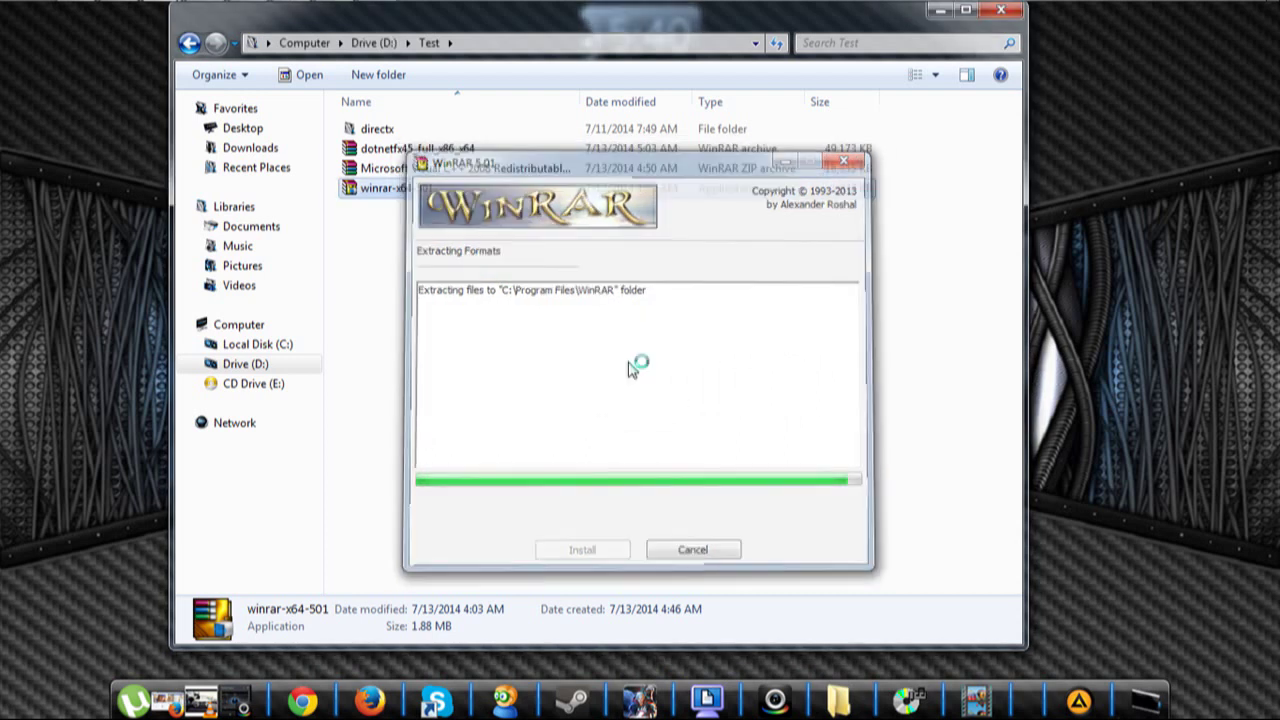
left_click(593, 550)
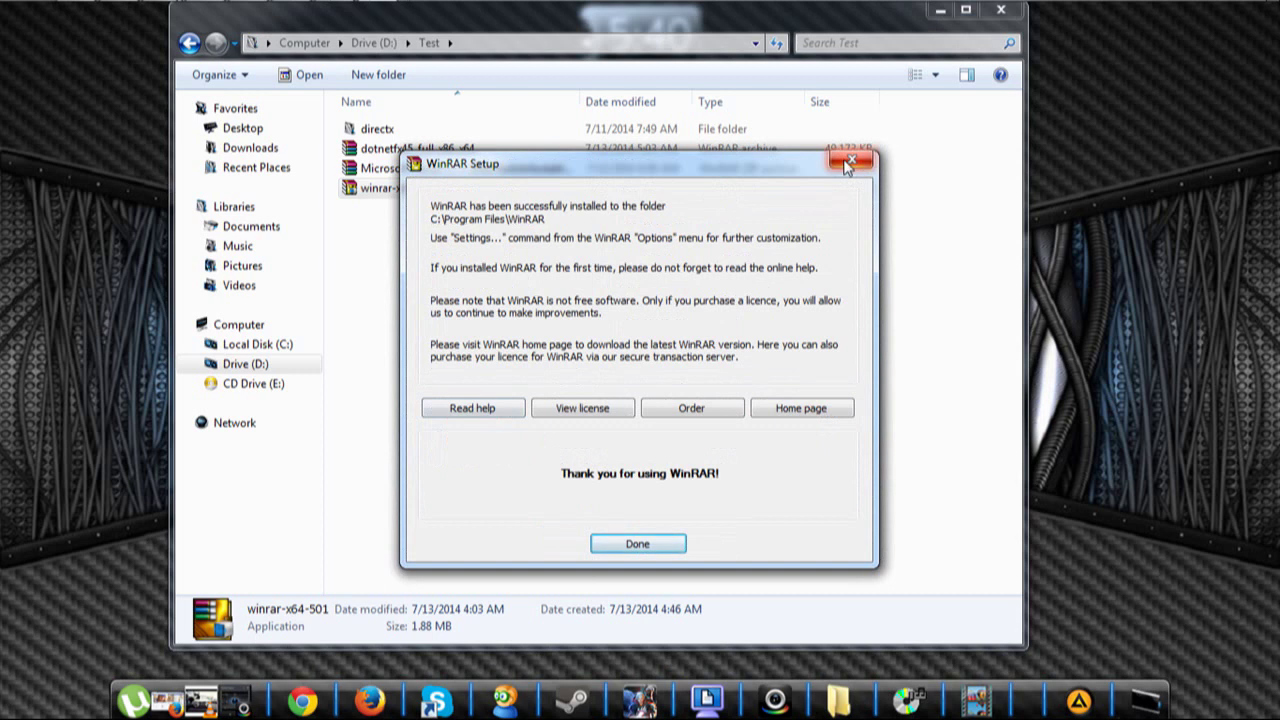
left_click(640, 543)
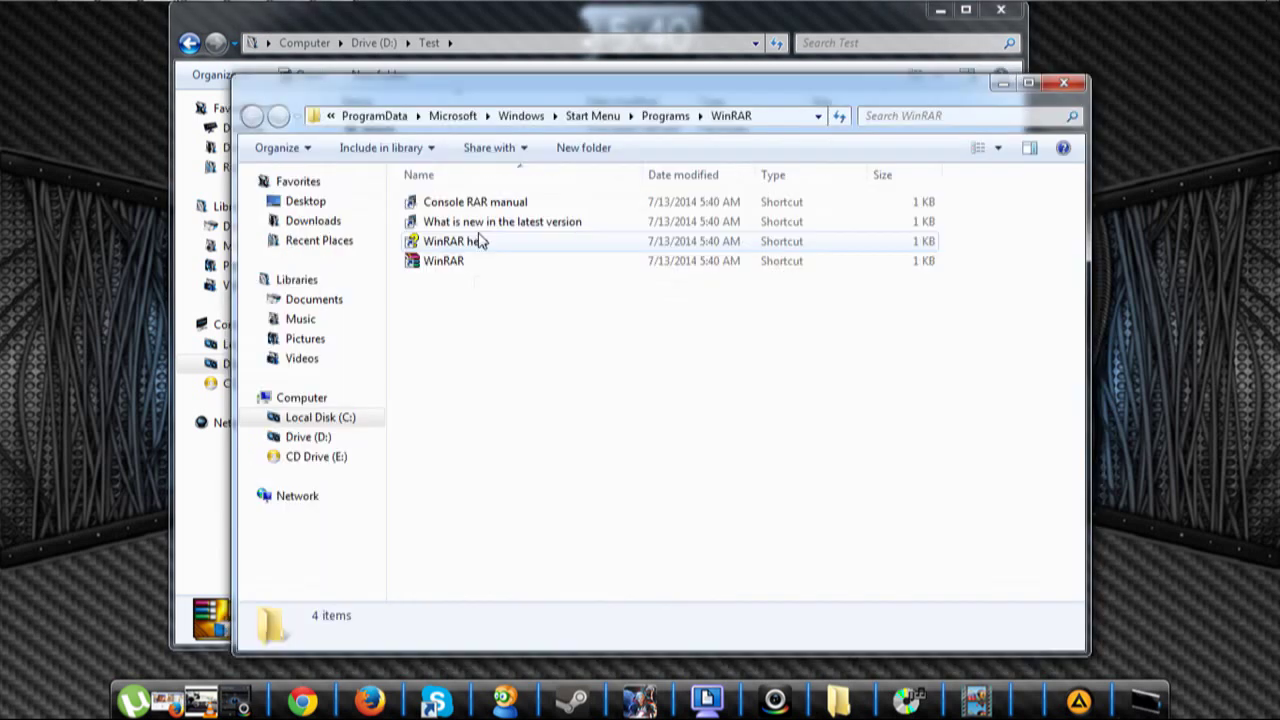
left_click(1066, 86)
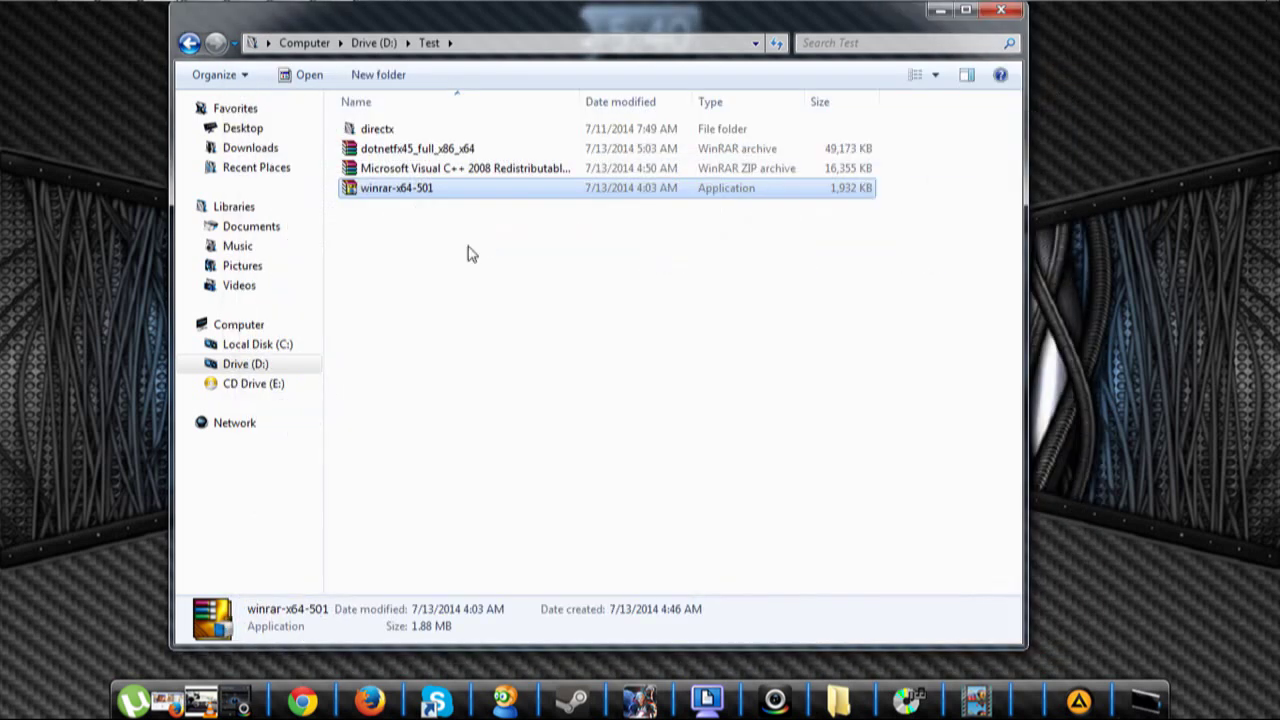
Open the directx folder and run DXSETUP as administrator
left_click(405, 131)
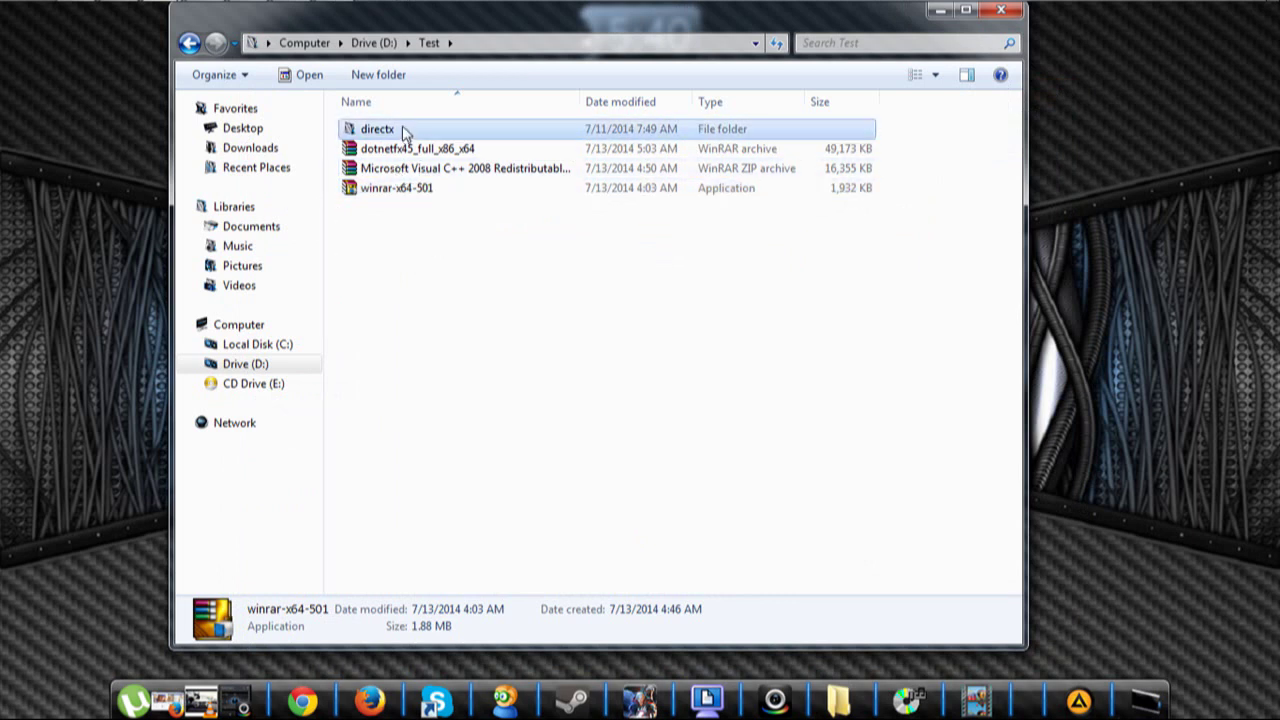
double_click(405, 131)
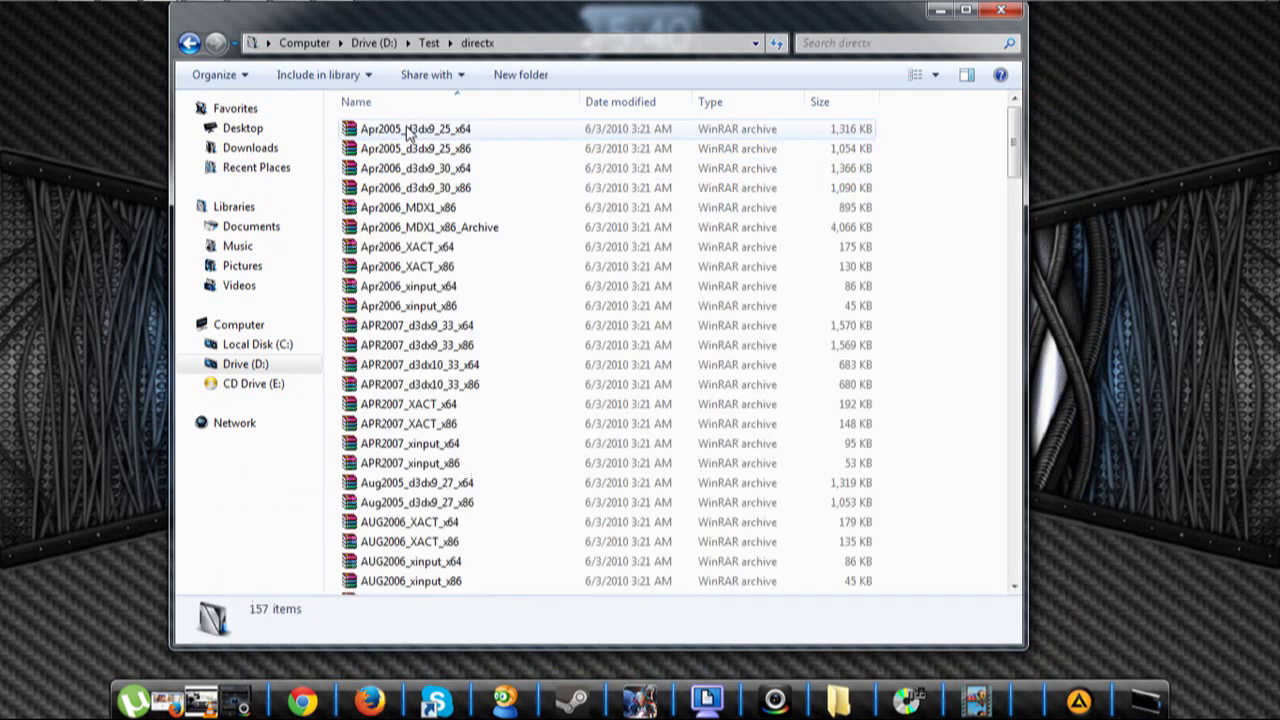
scroll(500, 218, "down", 1)
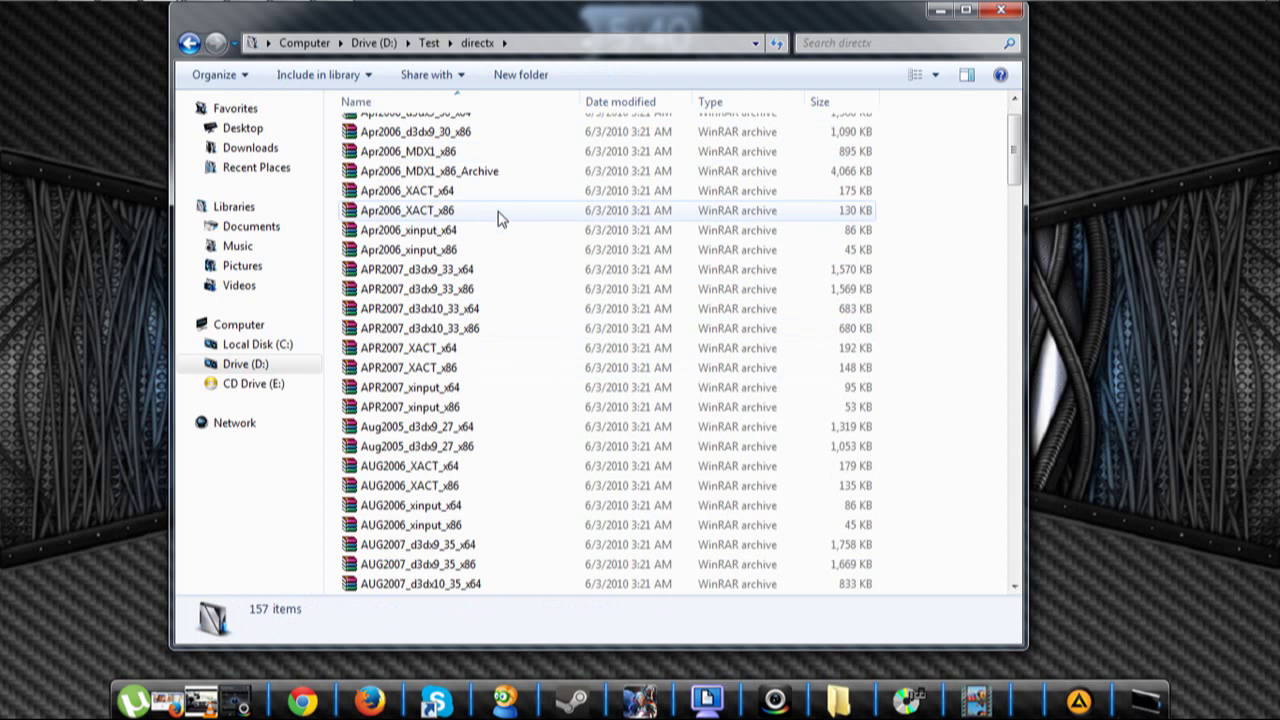
scroll(600, 328, "down", 6)
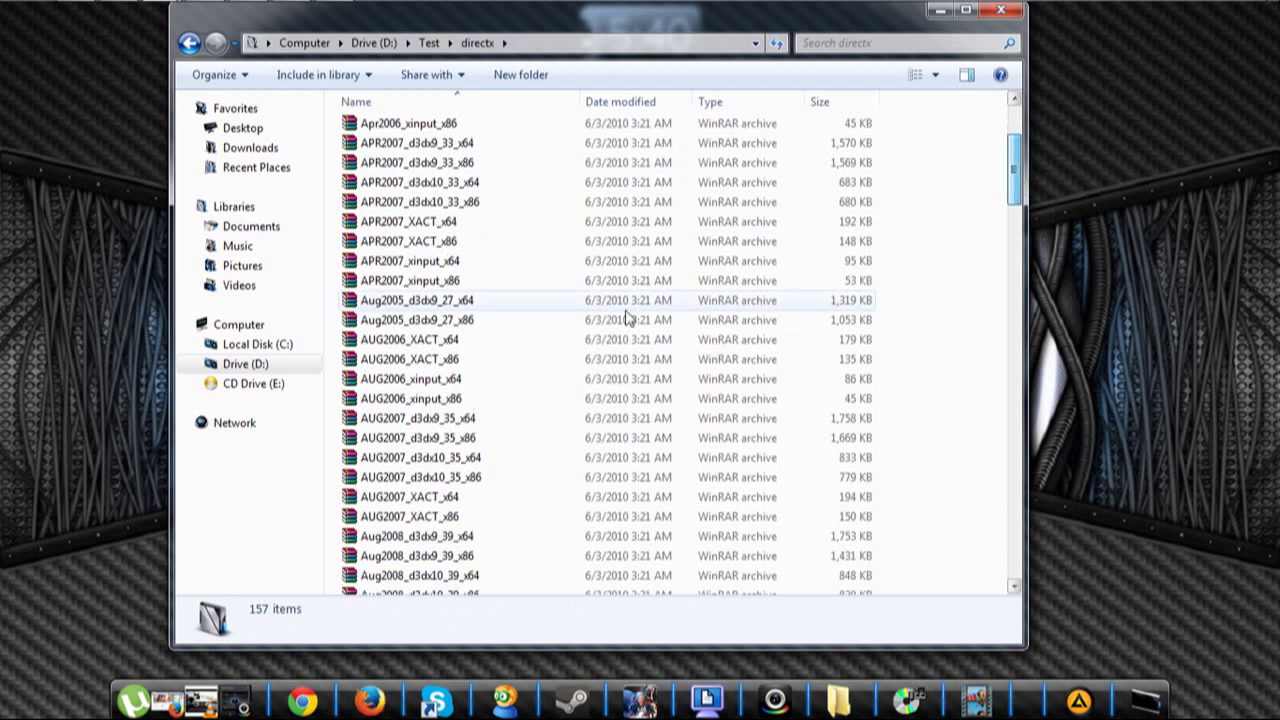
scroll(600, 328, "down", 7)
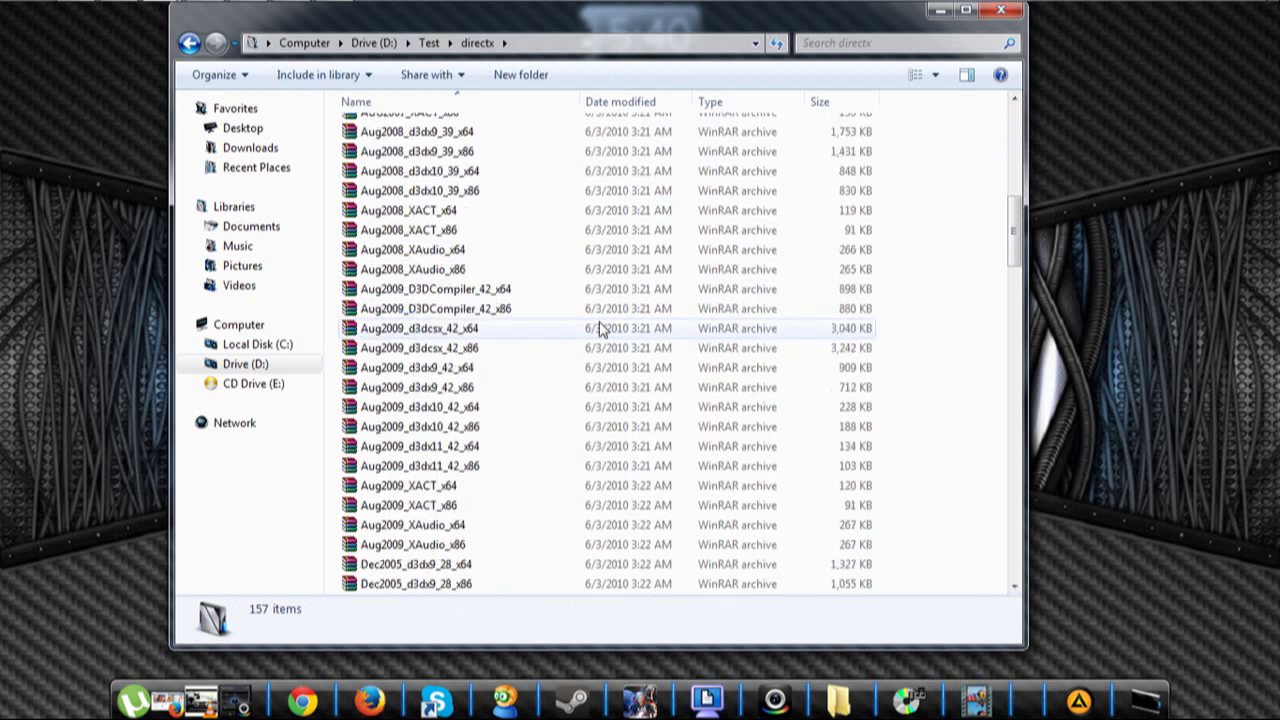
scroll(600, 328, "down", 2)
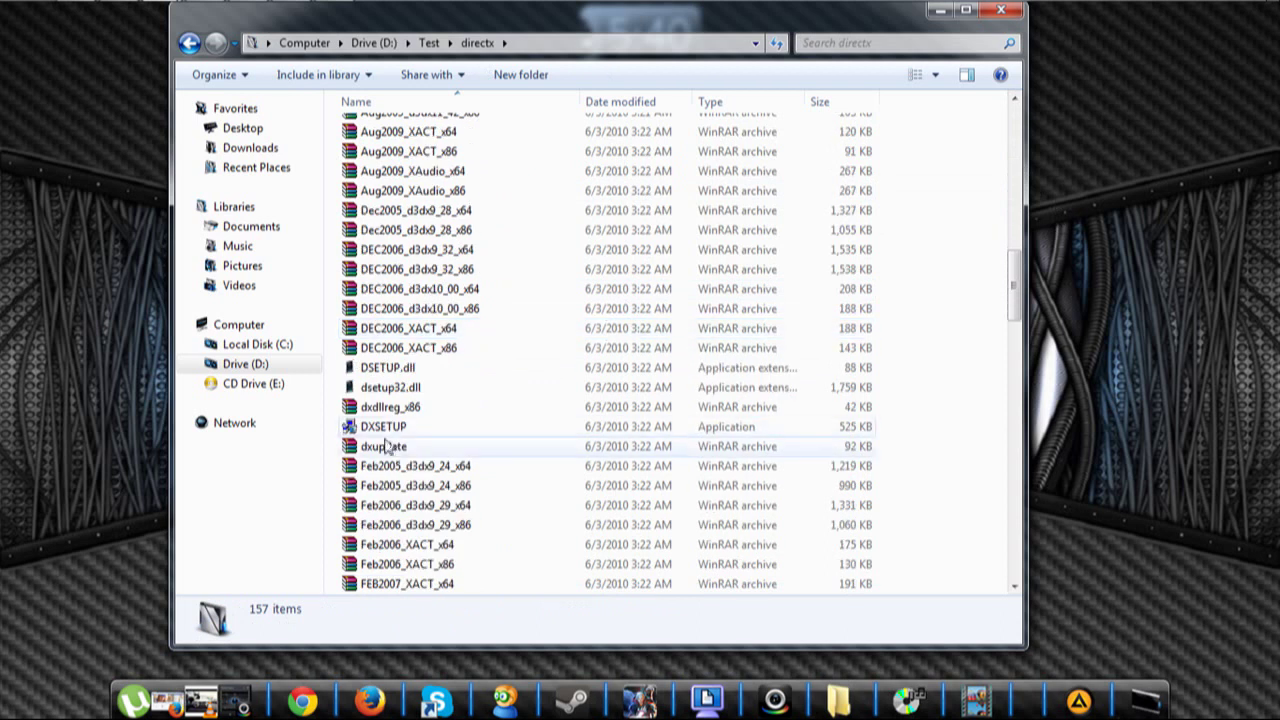
left_click(703, 431)
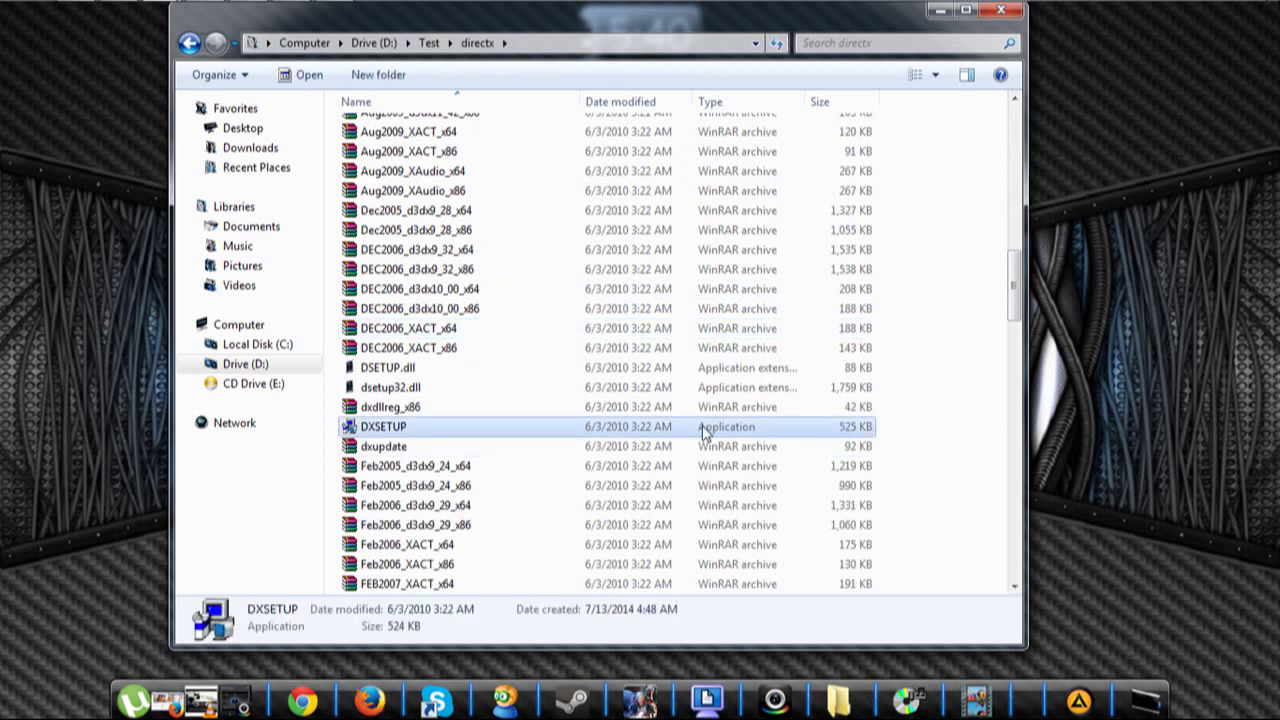
right_click(476, 433)
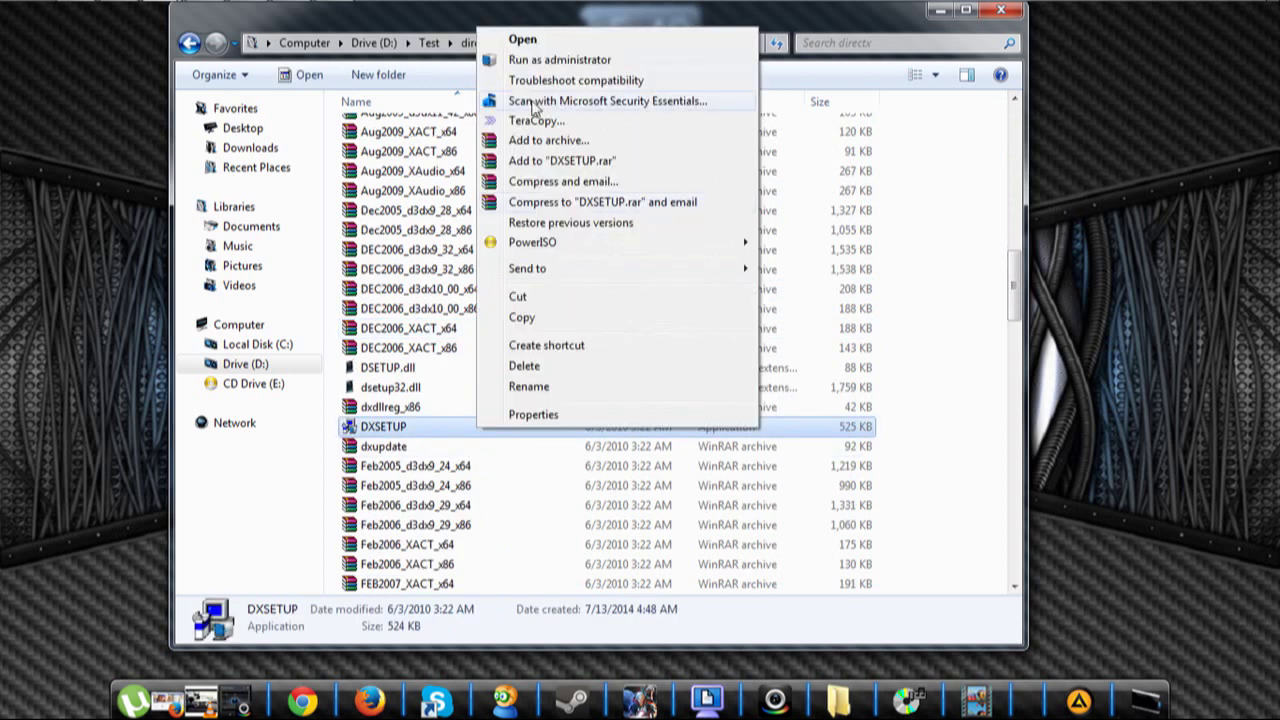
left_click(531, 62)
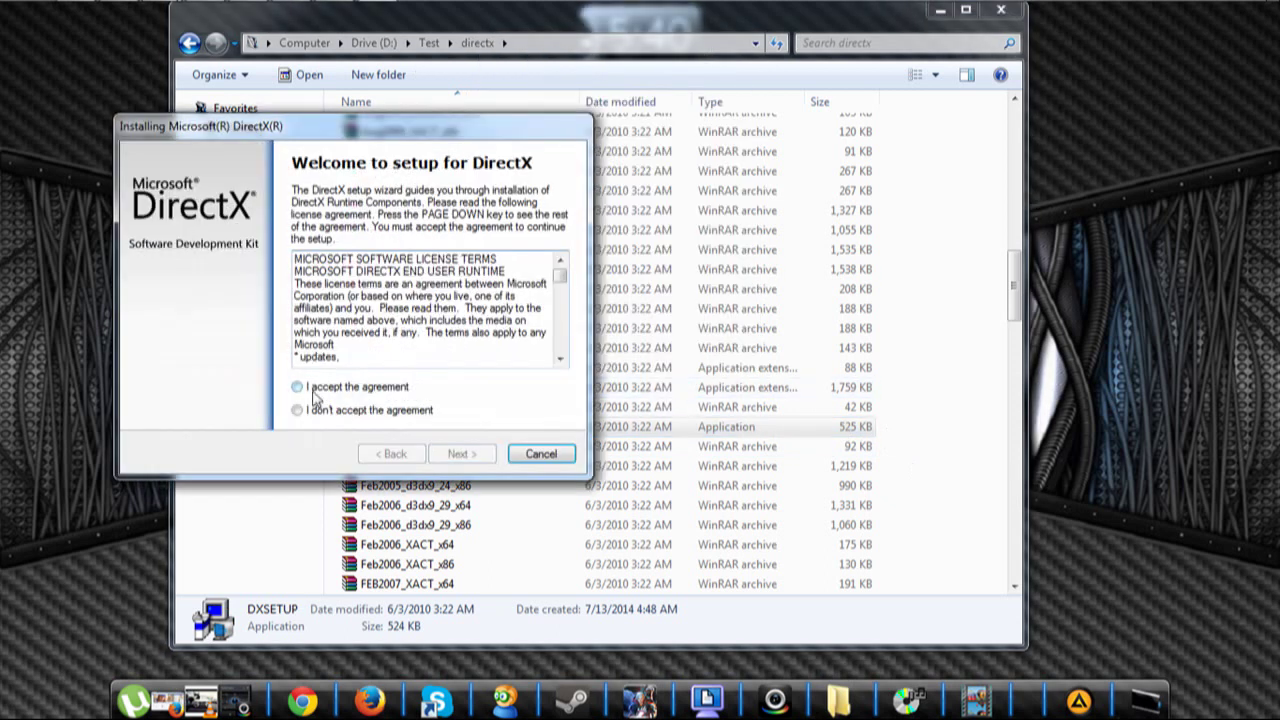
Accept the DirectX licence agreement, start installing the components and move the setup window off the file names
left_click(316, 395)
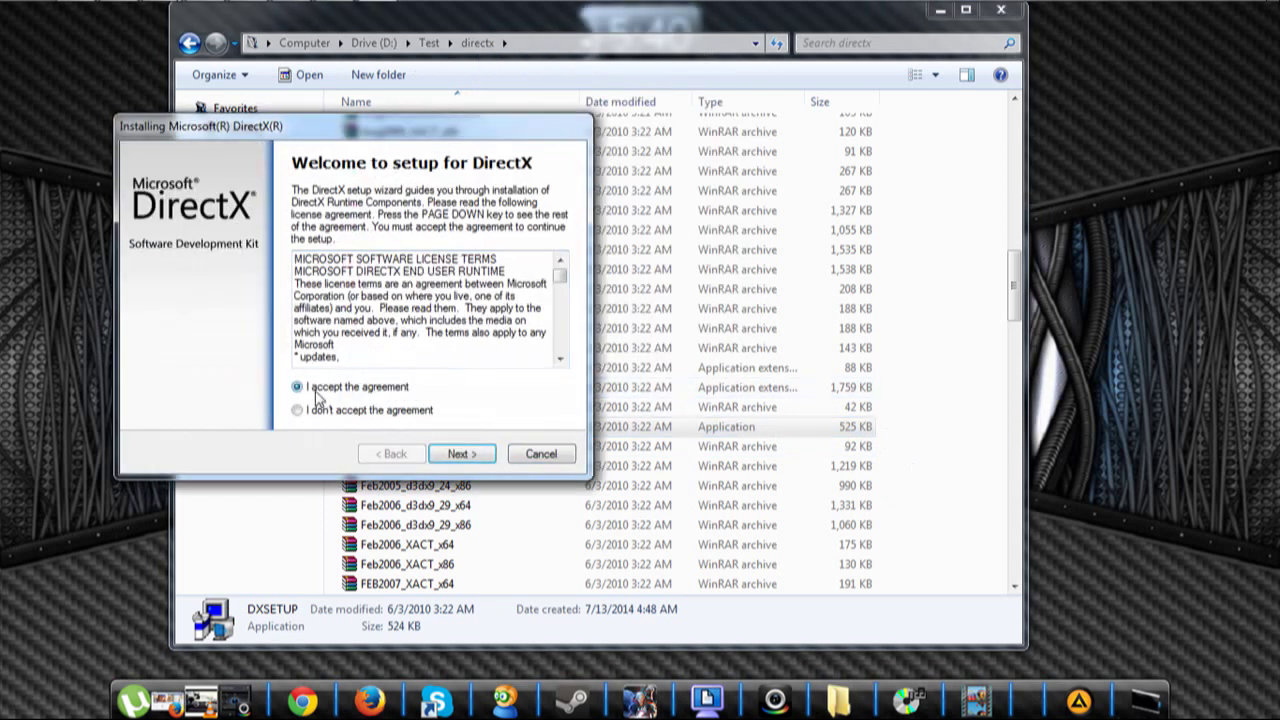
left_click(462, 454)
left_click(462, 454)
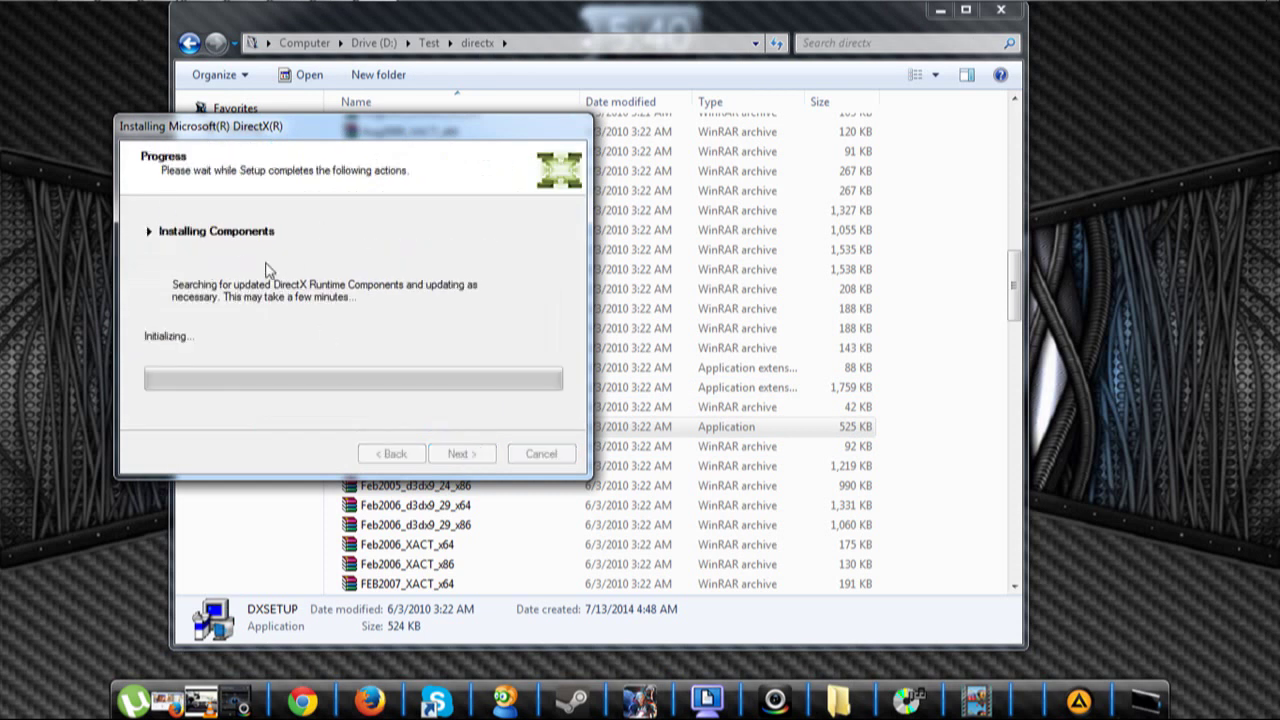
left_click_drag(357, 130, 818, 155)
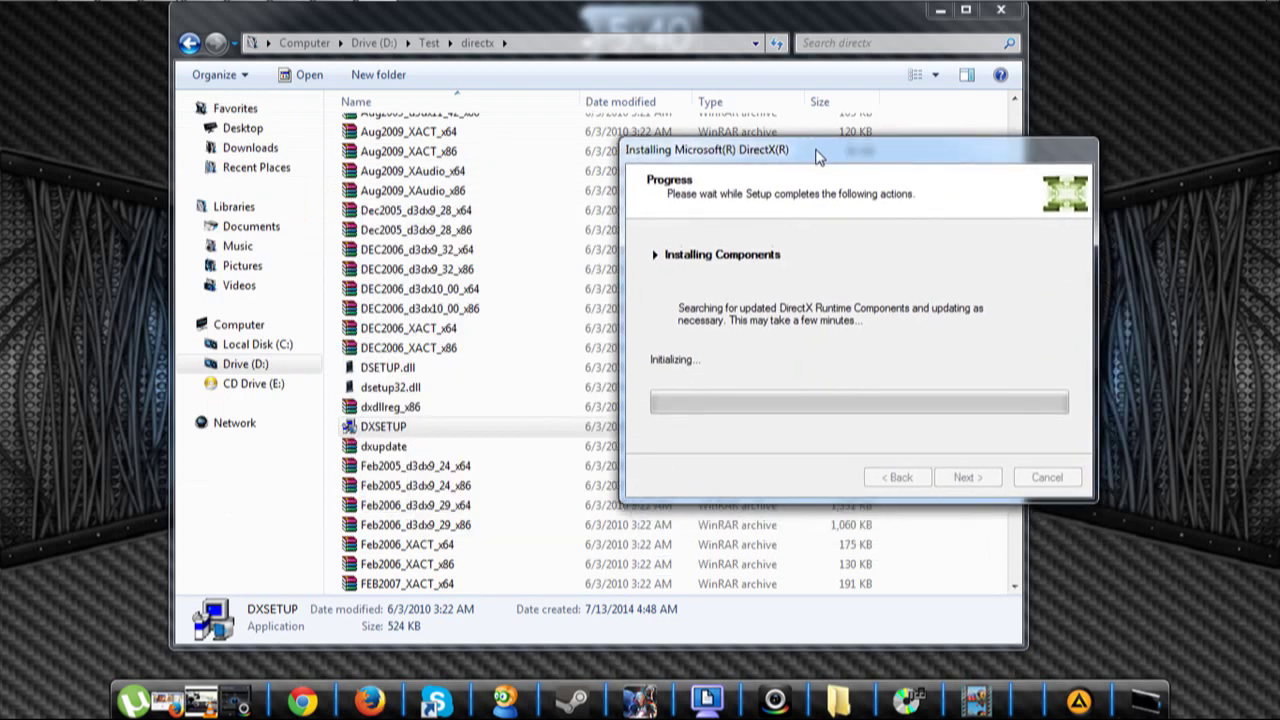
Refresh the desktop and switch to the empty Notepad window
right_click(53, 255)
right_click(50, 292)
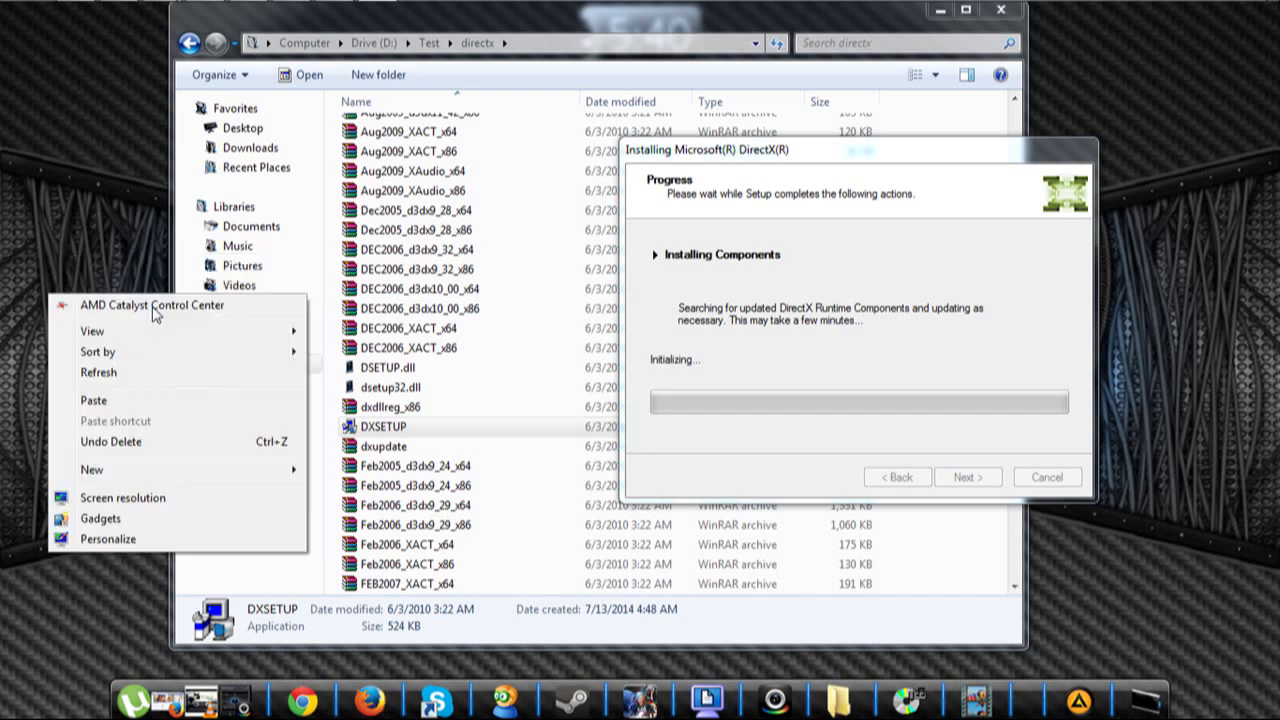
left_click(109, 371)
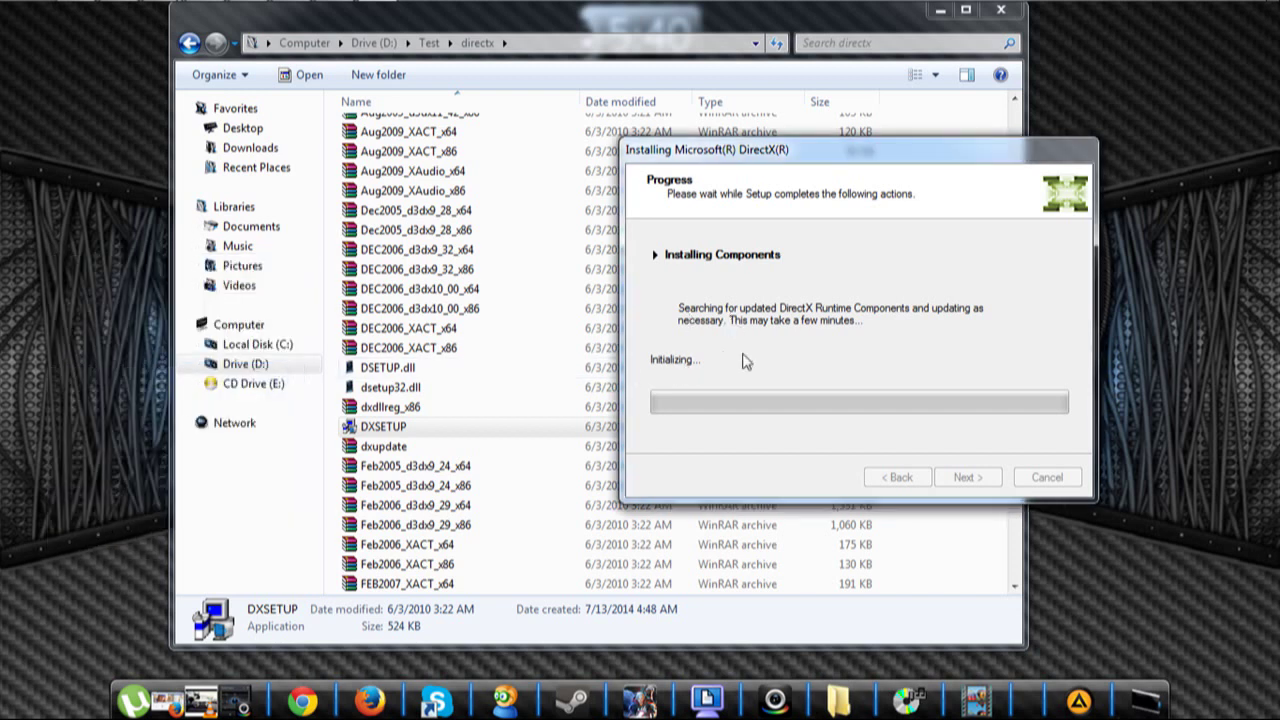
left_click(553, 30)
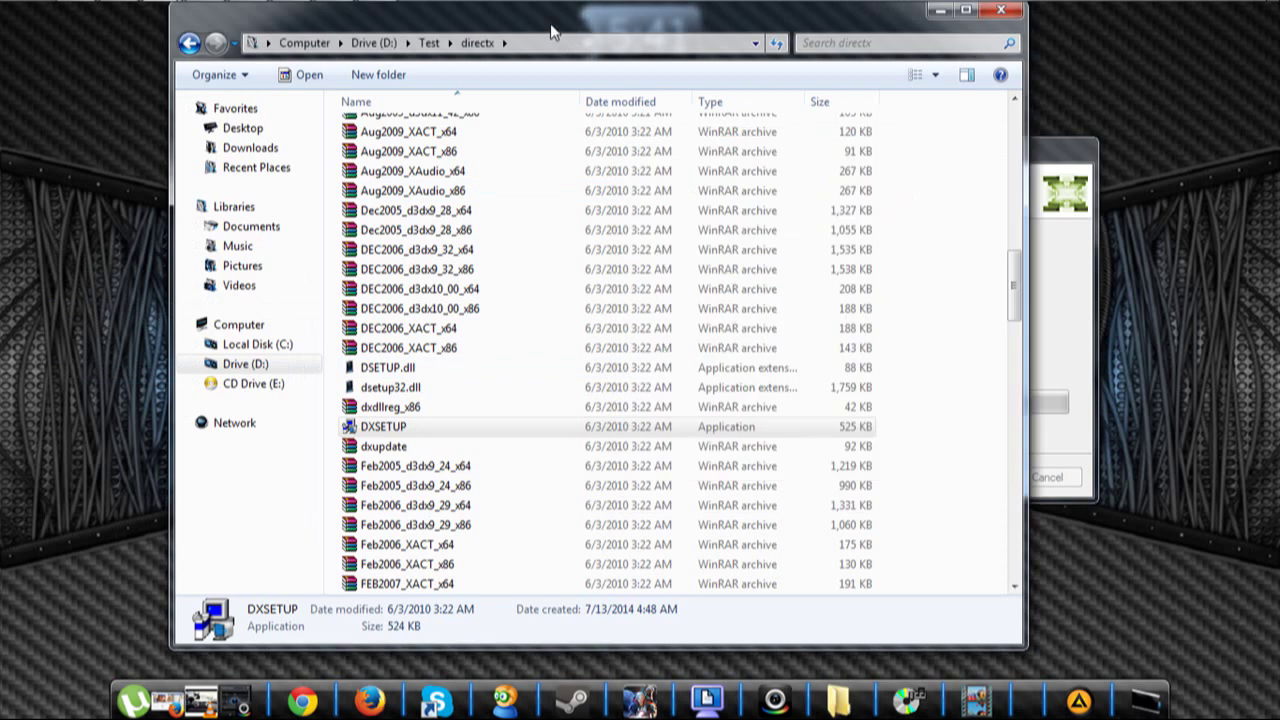
left_click(247, 8)
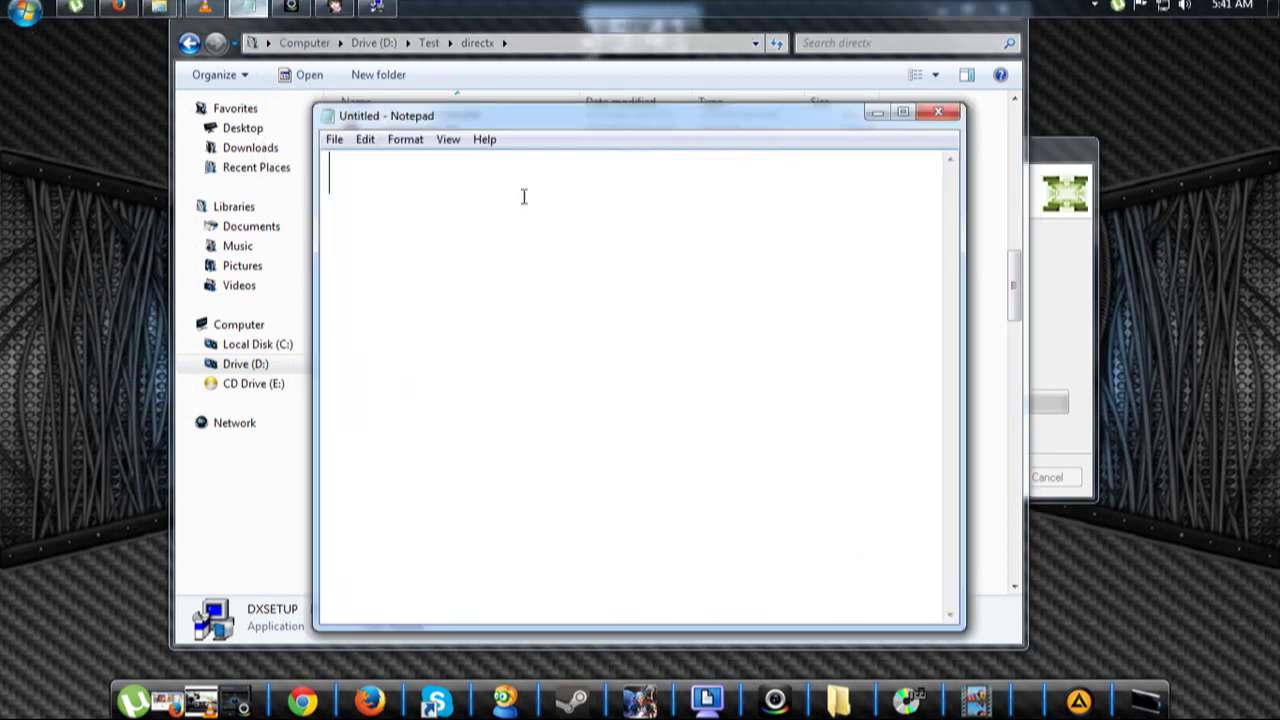
type("I HA")
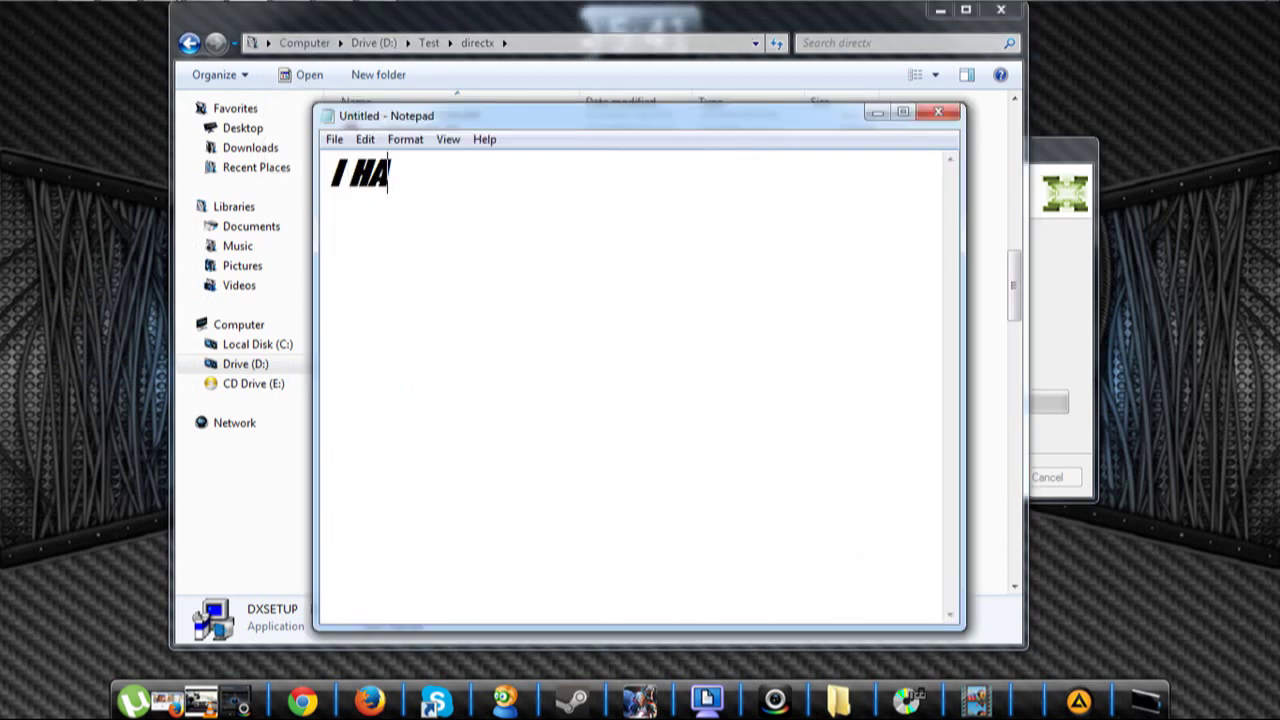
type("VE IT ALR")
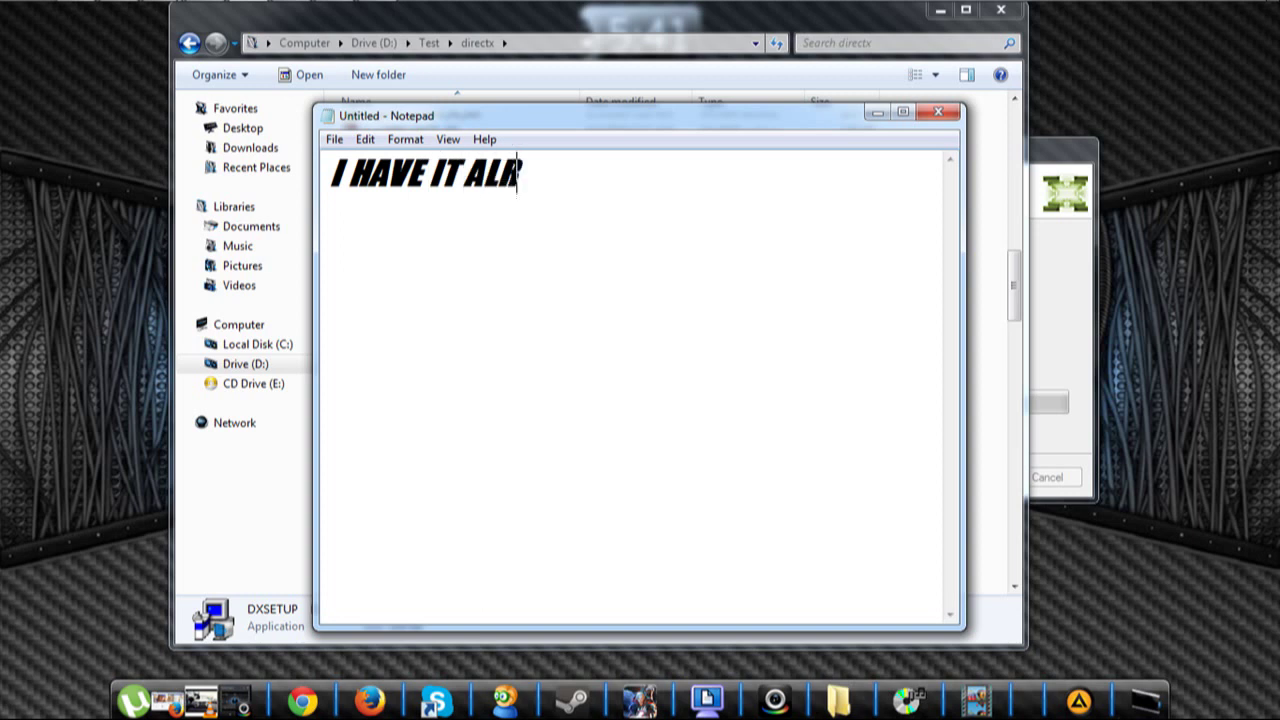
type("E")
key("BackSpace")
key("BackSpace")
key("BackSpace")
key("BackSpace")
key("BackSpace")
key("BackSpace")
key("BackSpace")
key("BackSpace")
key("BackSpace")
key("BackSpace")
key("BackSpace")
key("BackSpace")
key("BackSpace")
key("BackSpace")
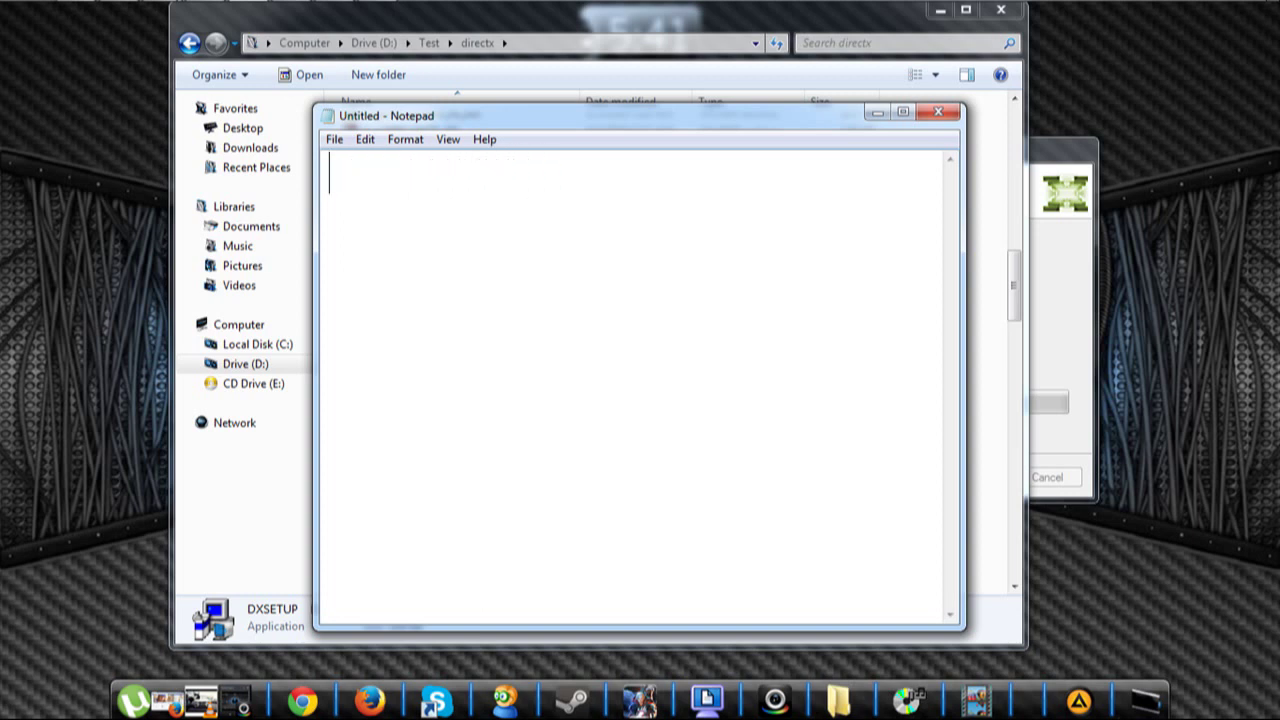
Write the note "I INSTALL IT ALREADY THE DIRECT X.." in Notepad
type("I INSTA")
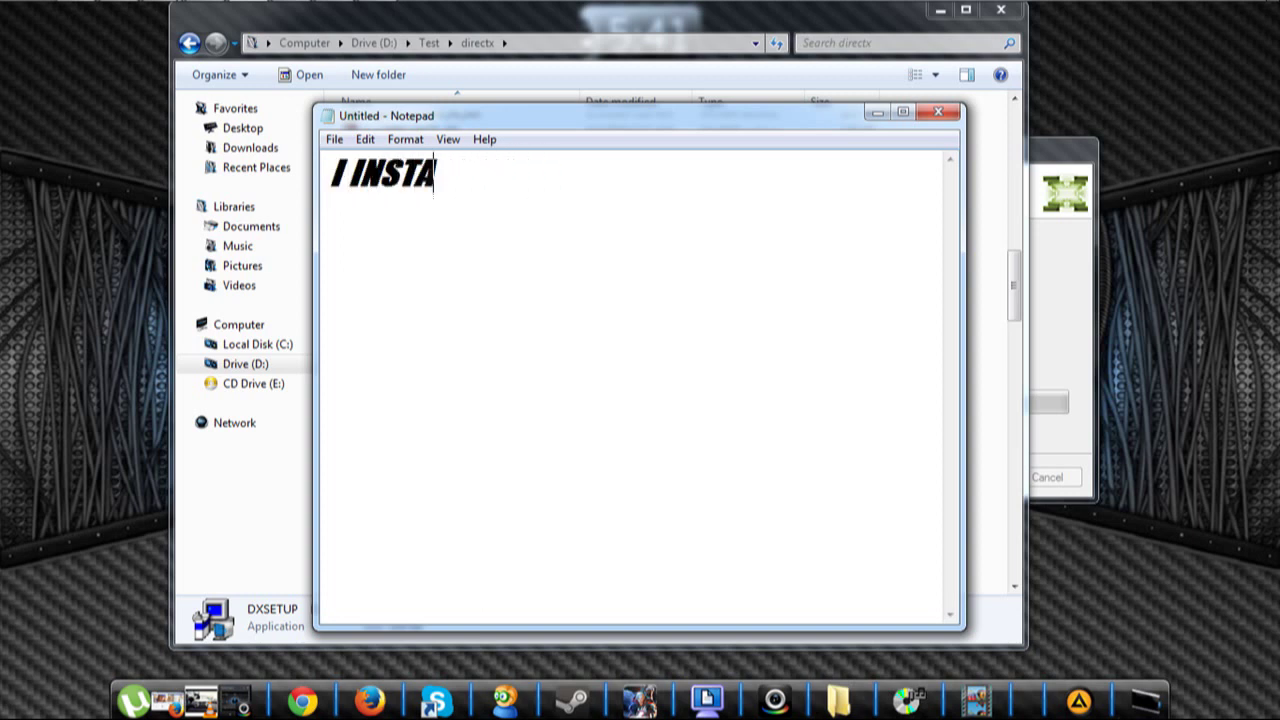
type("LL IT ALRE")
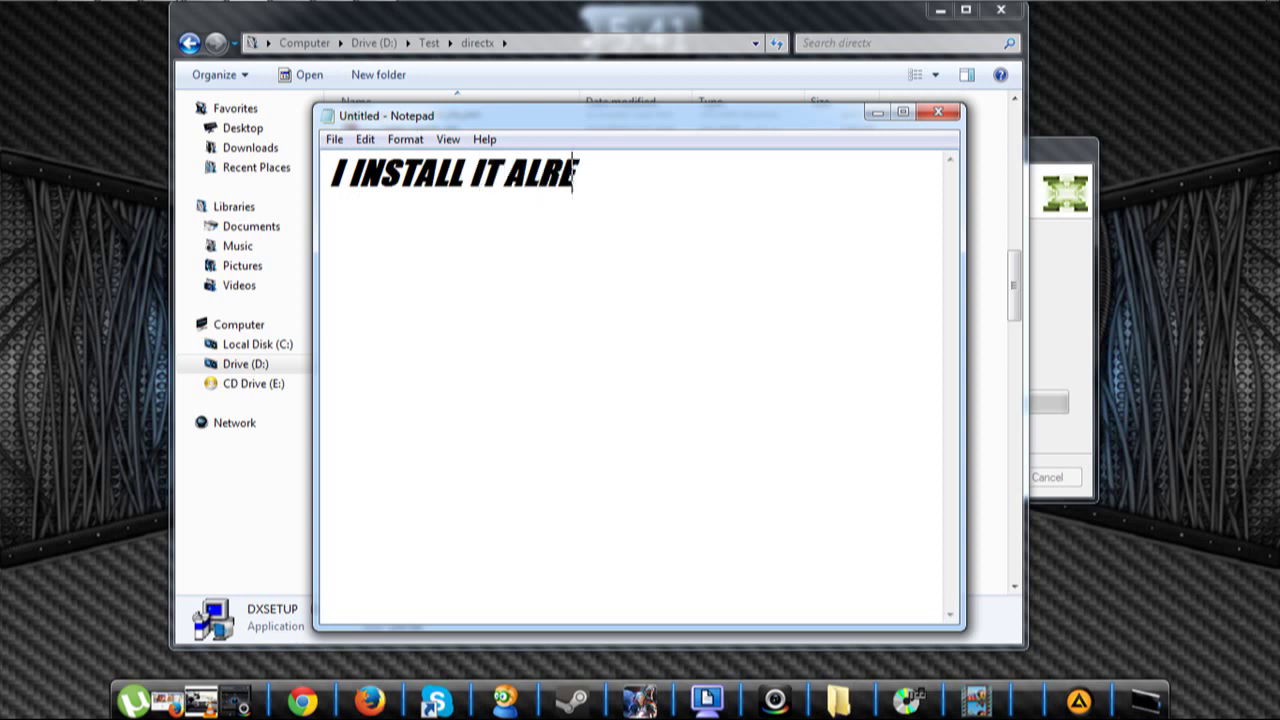
type("ADY TH")
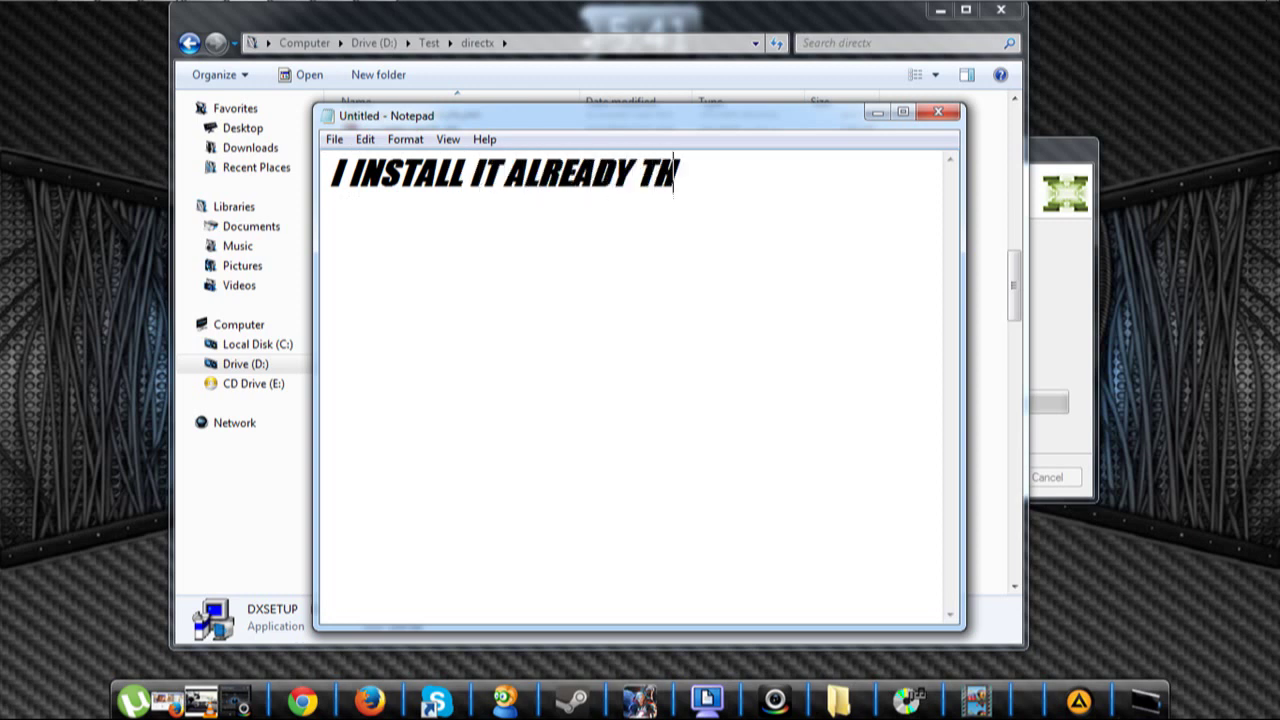
type("E DIRECT X..")
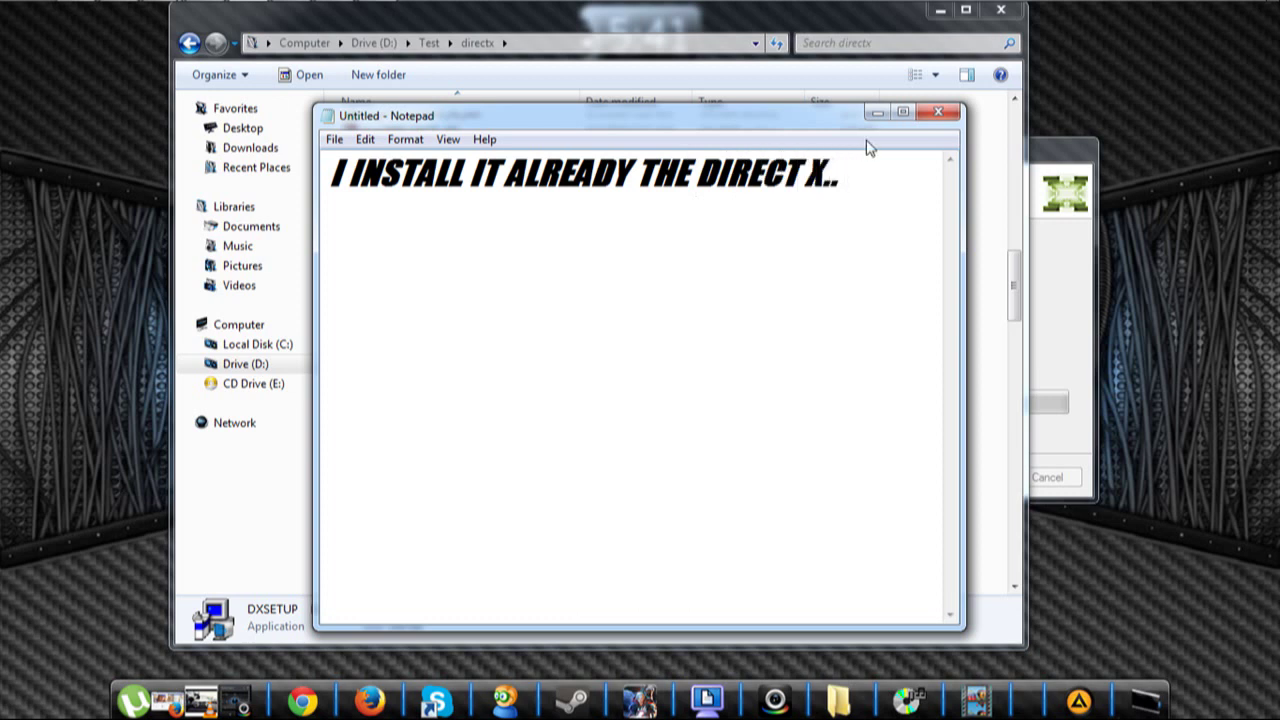
Delete the note about DirectX, minimise Notepad and bring the DirectX setup window forward
left_click_drag(828, 185, 330, 175)
right_click(402, 182)
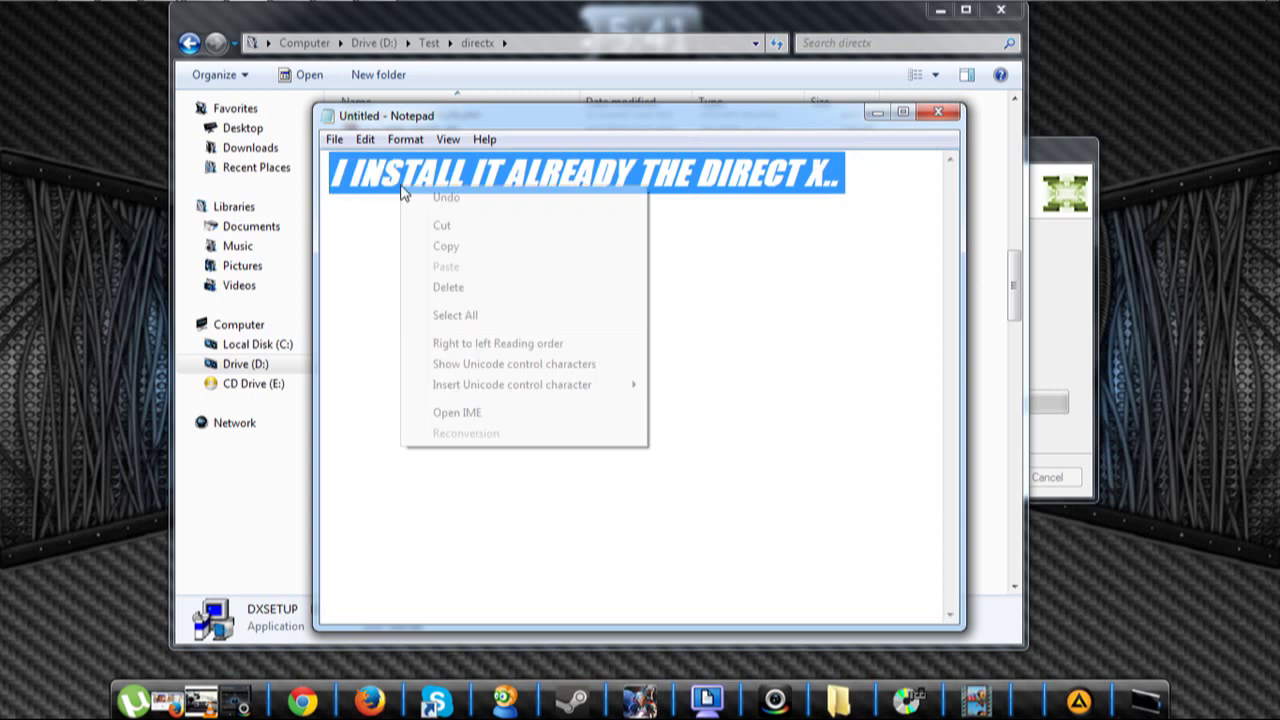
left_click(470, 289)
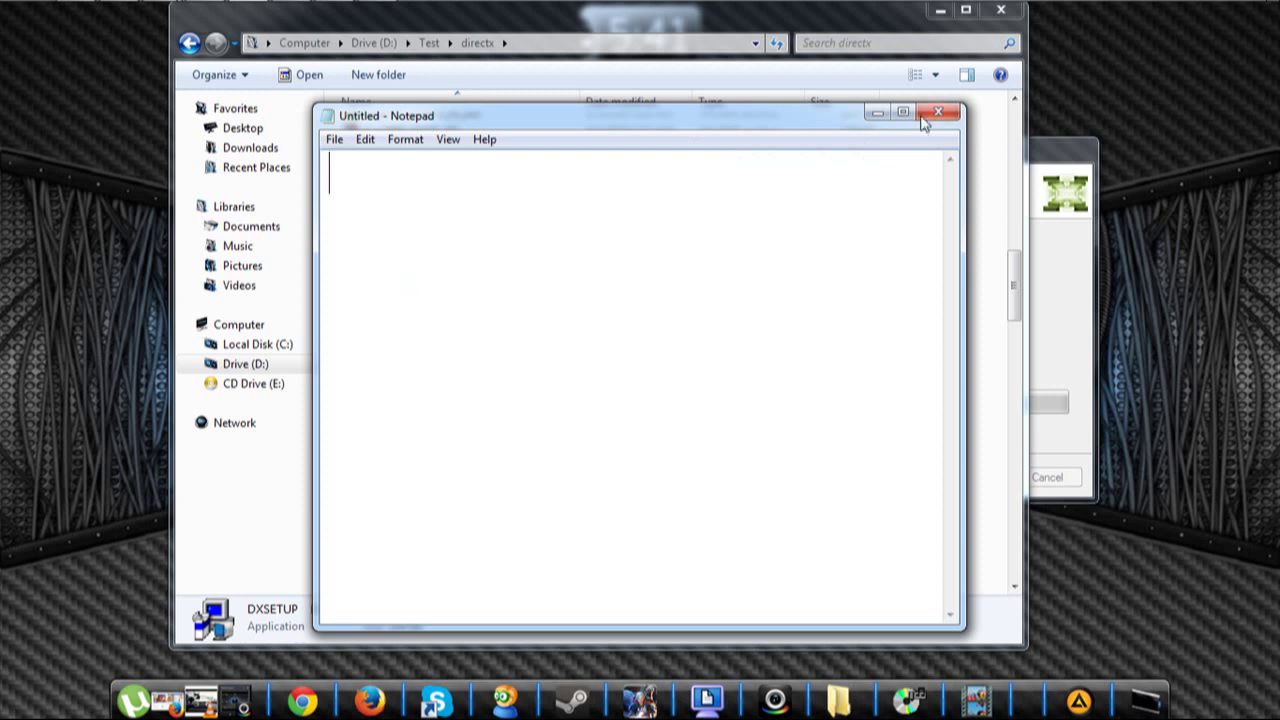
left_click(873, 112)
left_click(1055, 318)
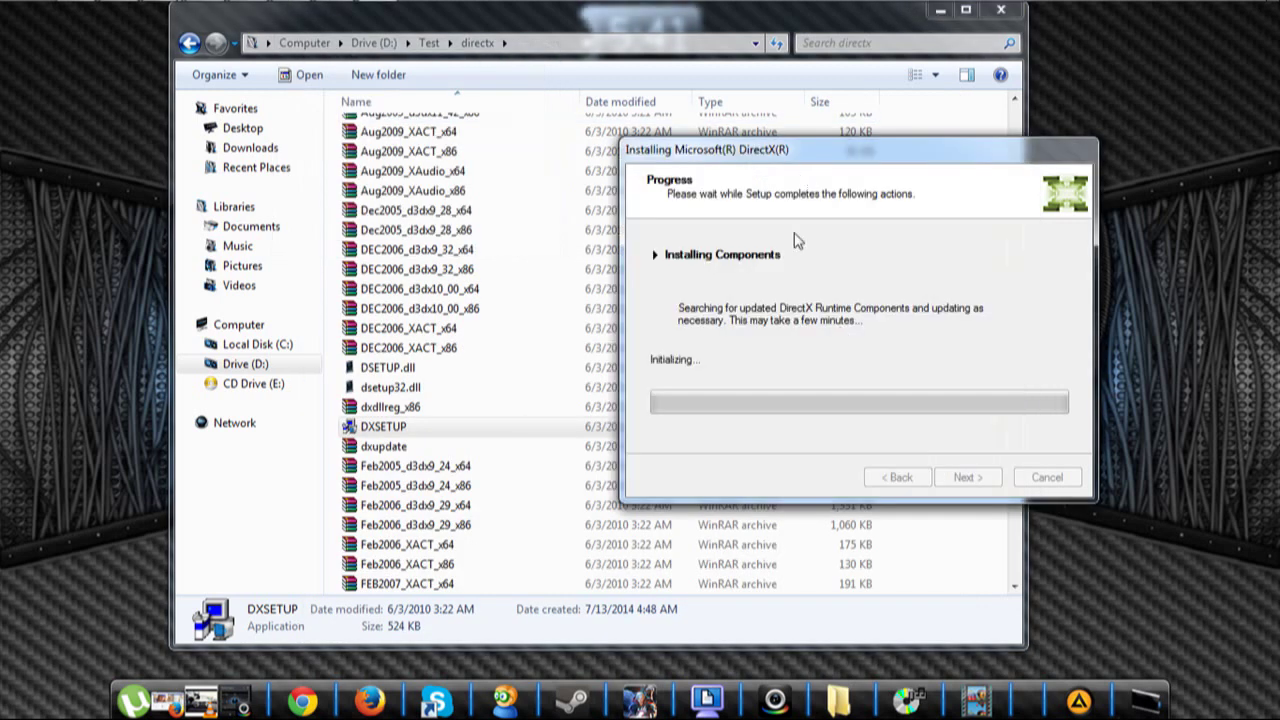
Return to the Test folder in Windows Explorer, move its window over the DirectX setup and open the dotnetfx45_full_x86_x64 archive in WinRAR
left_click(570, 33)
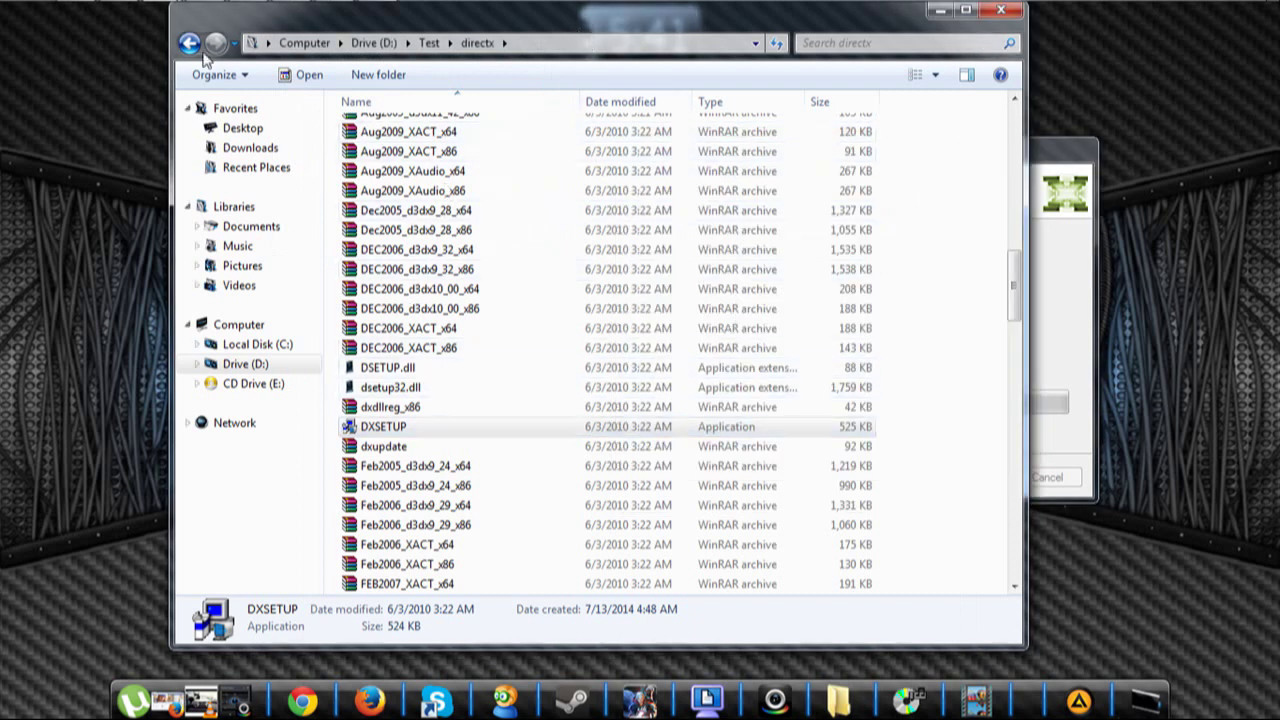
key("BackSpace")
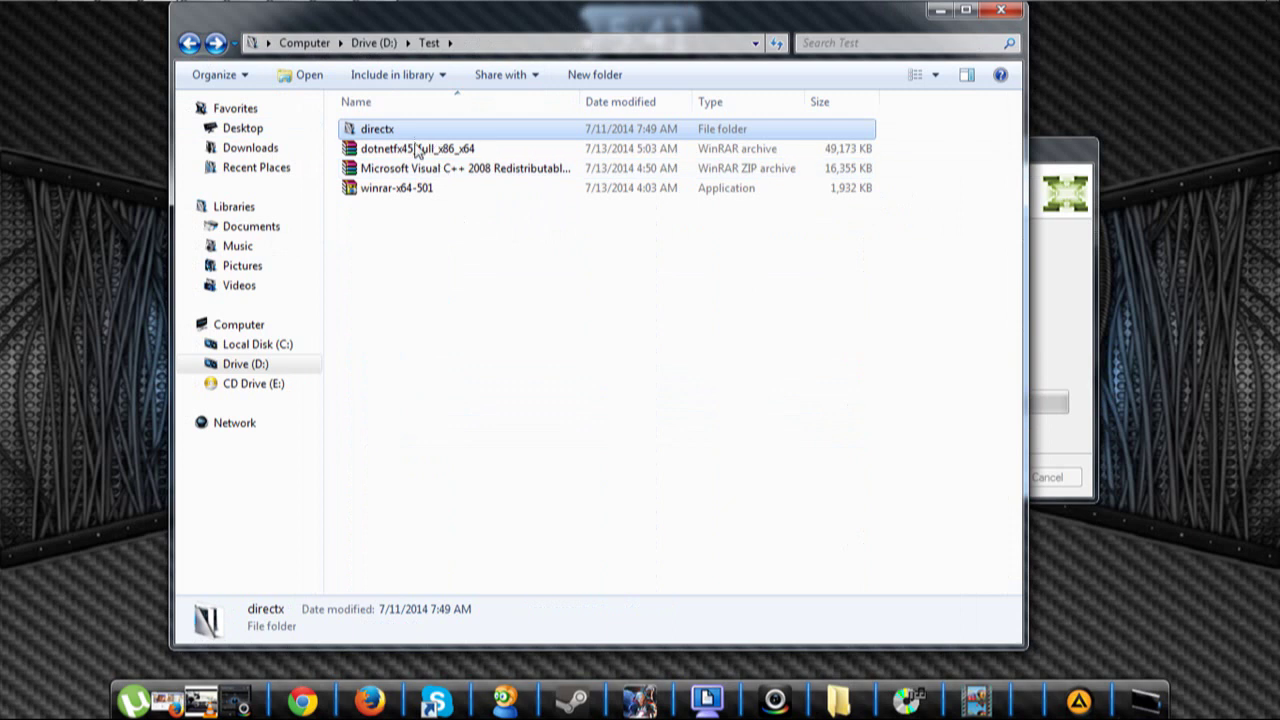
left_click_drag(603, 23, 668, 43)
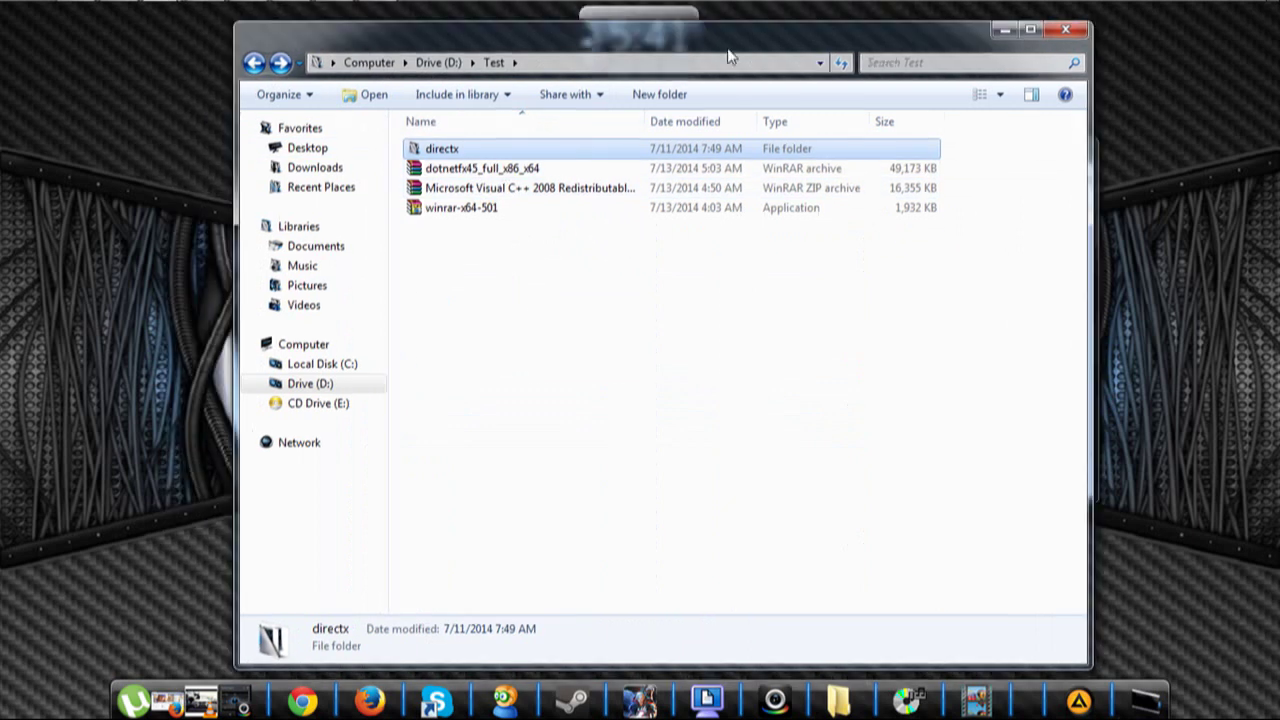
left_click(527, 172)
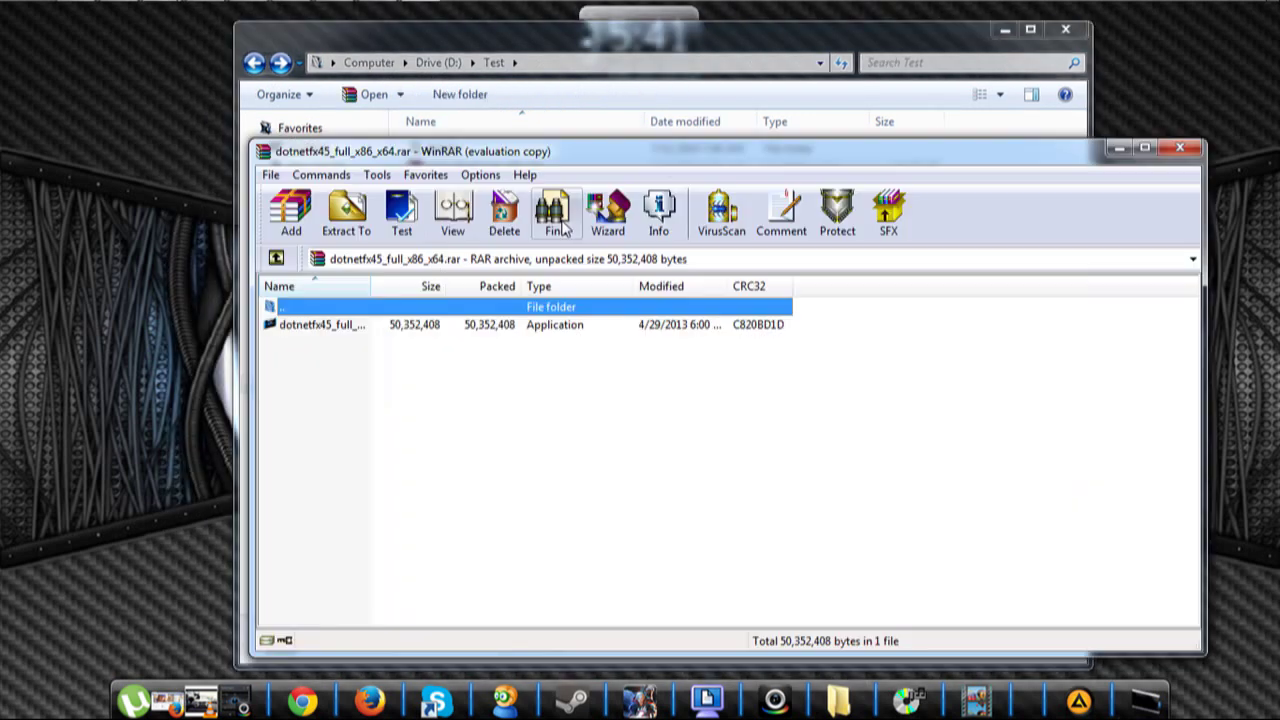
Launch the dotnetfx45_full installer from inside the open archive
left_click(327, 331)
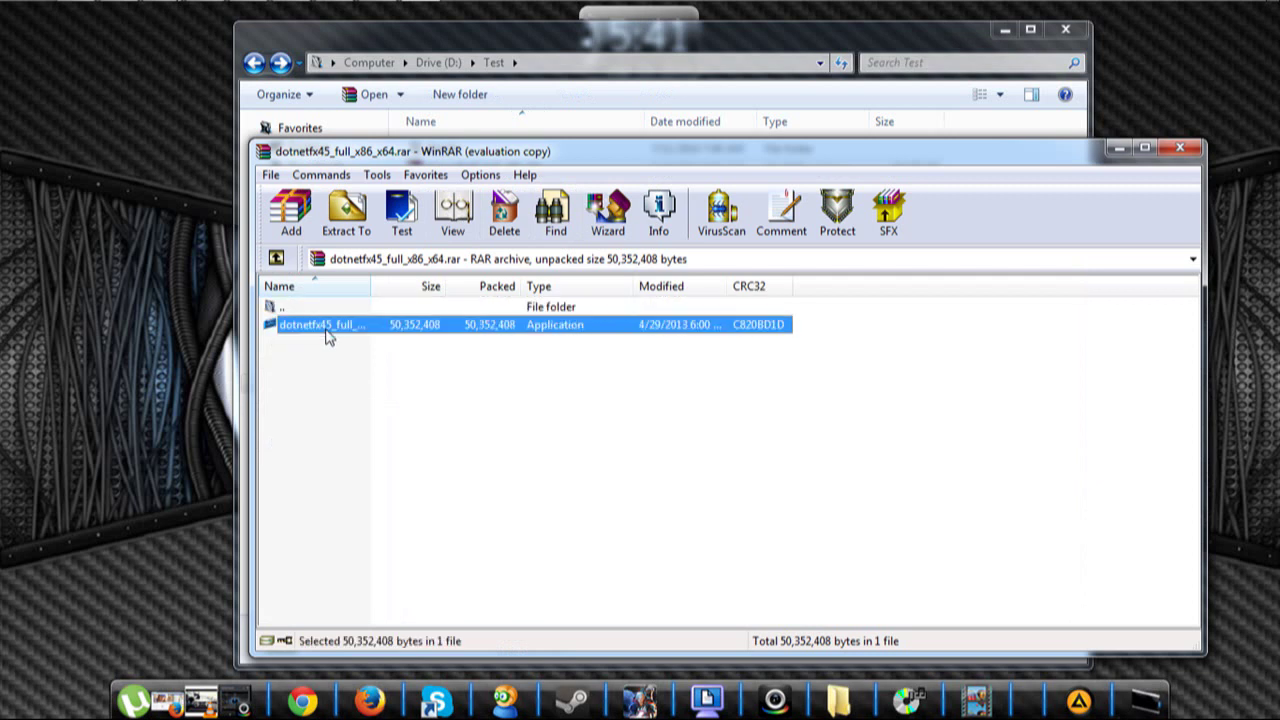
double_click(483, 330)
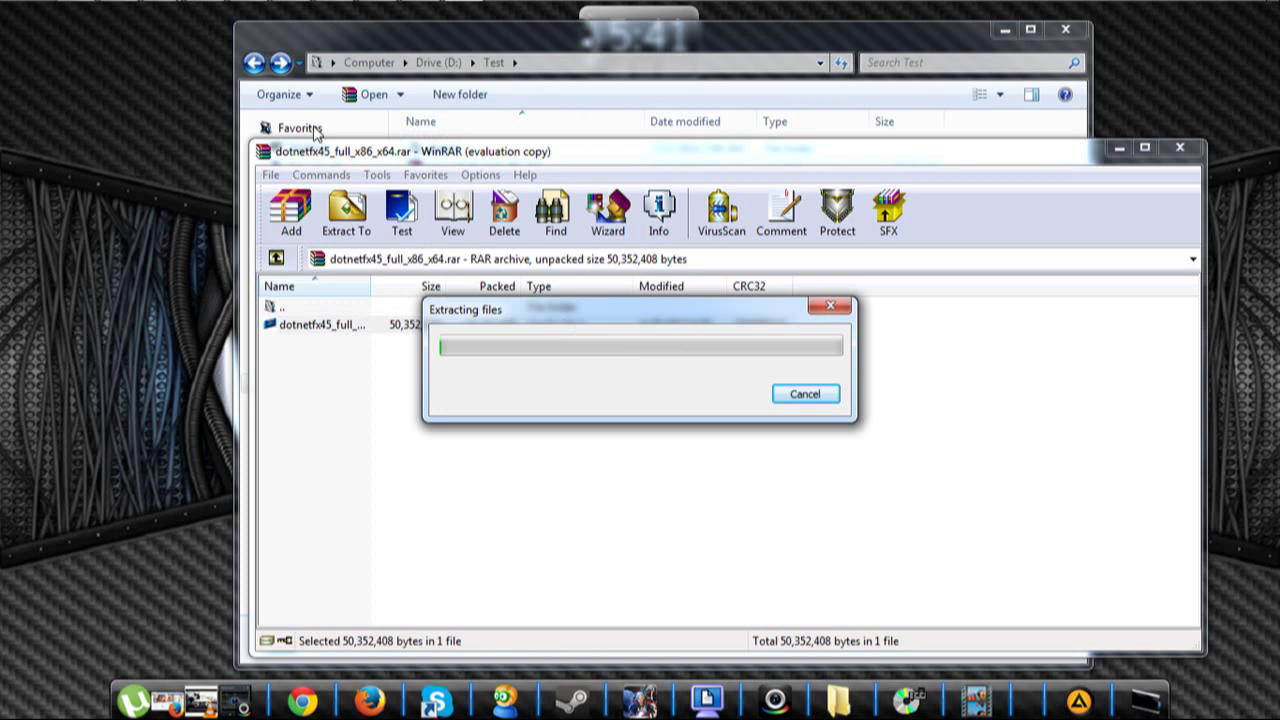
Switch to the empty Notepad window and write the note "I INSTALL IT ALSO THE DOTNET"
left_click(248, 13)
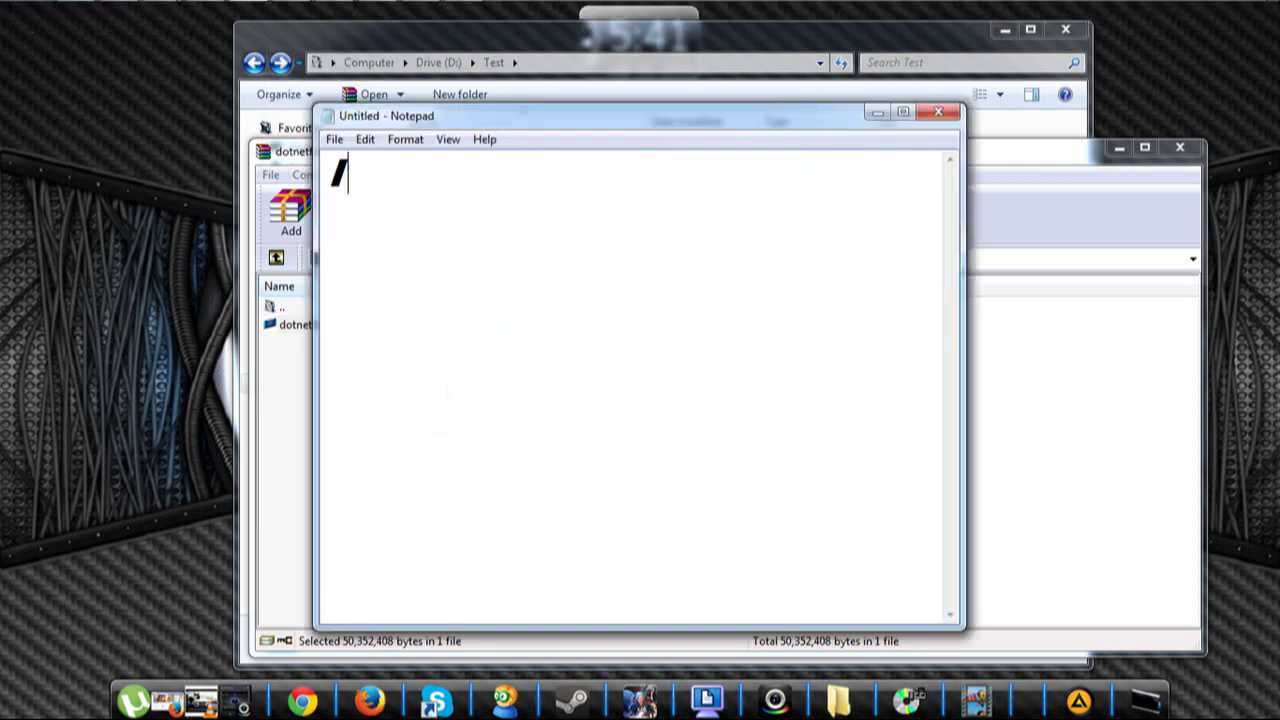
type("I INSTA")
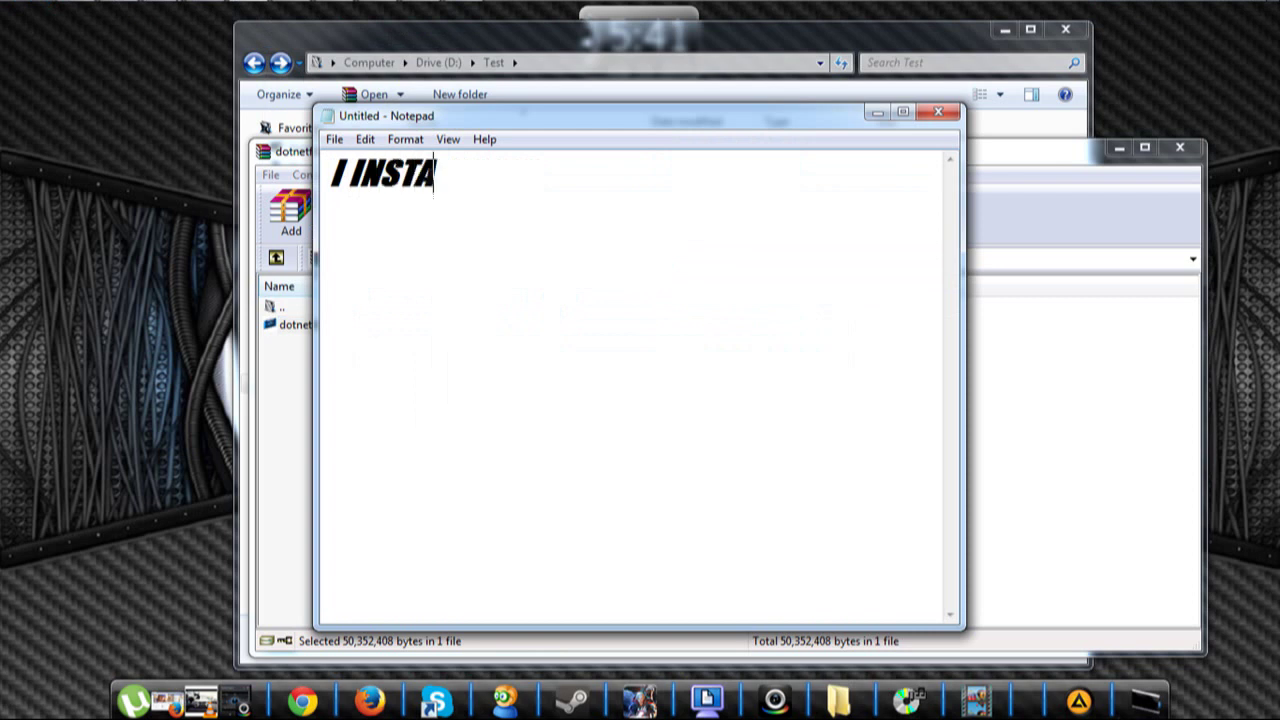
type("LL IT")
type("ALSO THE")
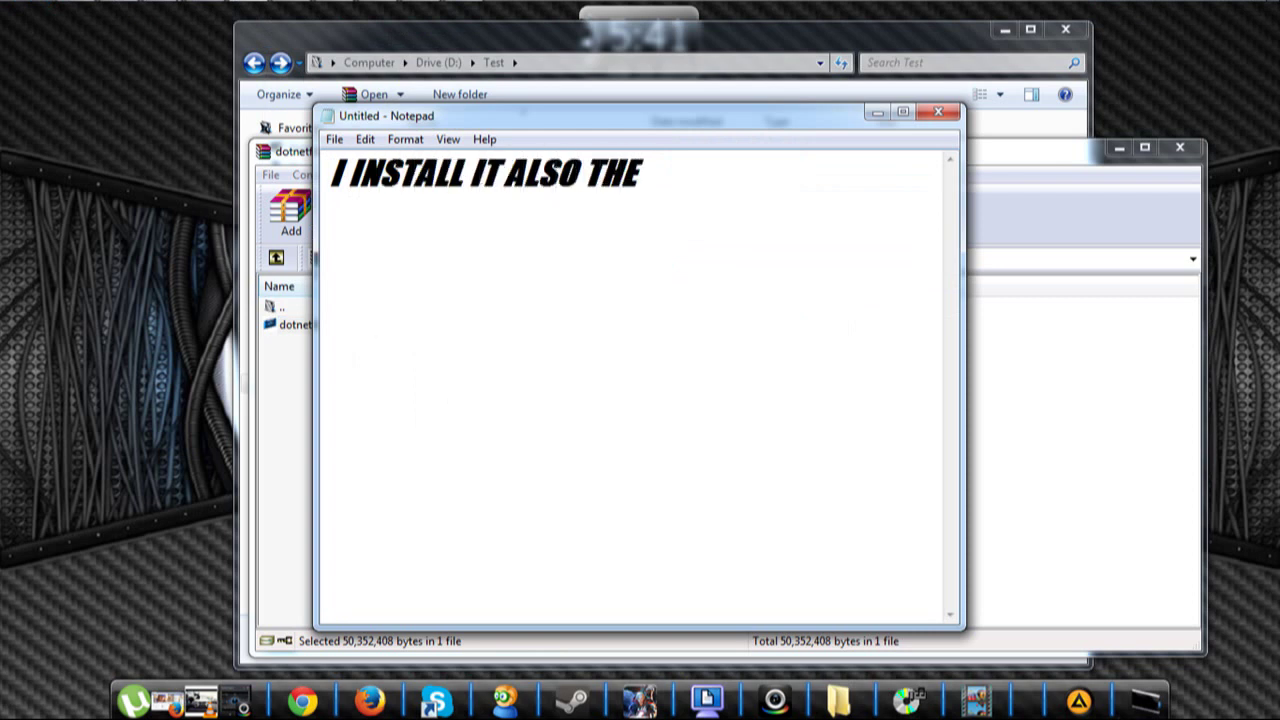
type(" DIREC")
key("BackSpace")
key("BackSpace")
key("BackSpace")
key("BackSpace")
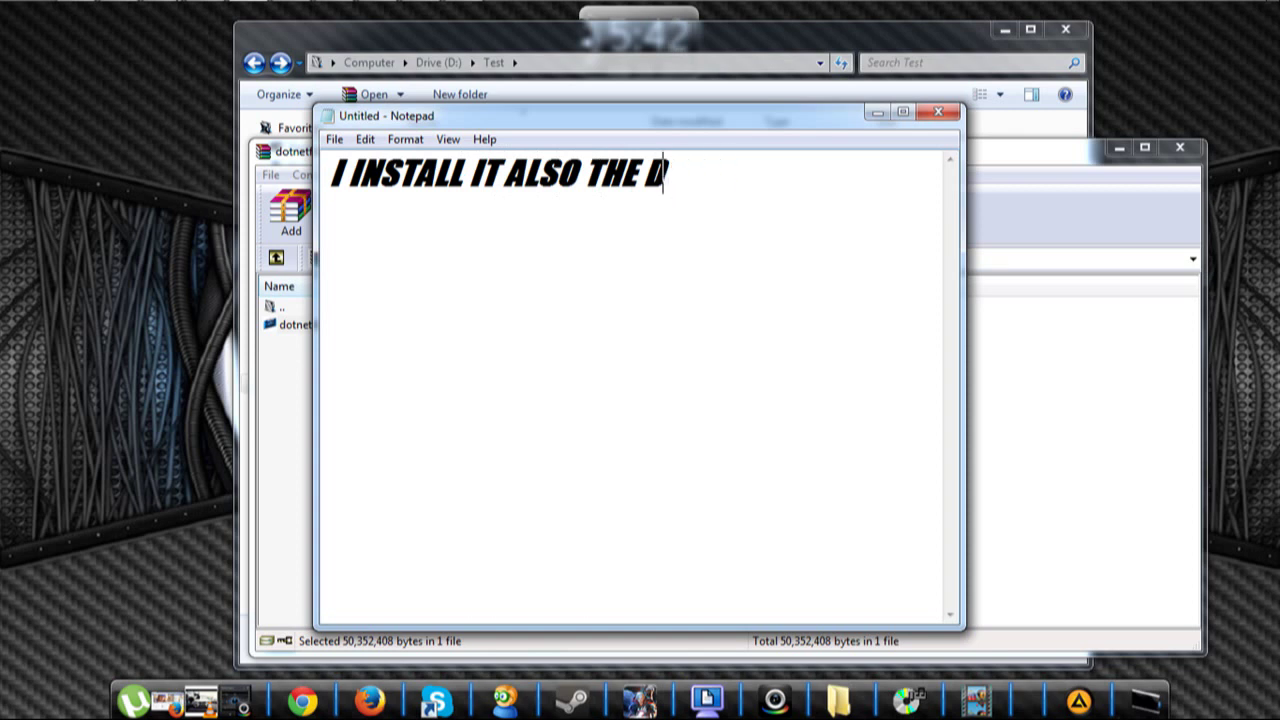
key("BackSpace")
key("BackSpace")
type("DOTNET")
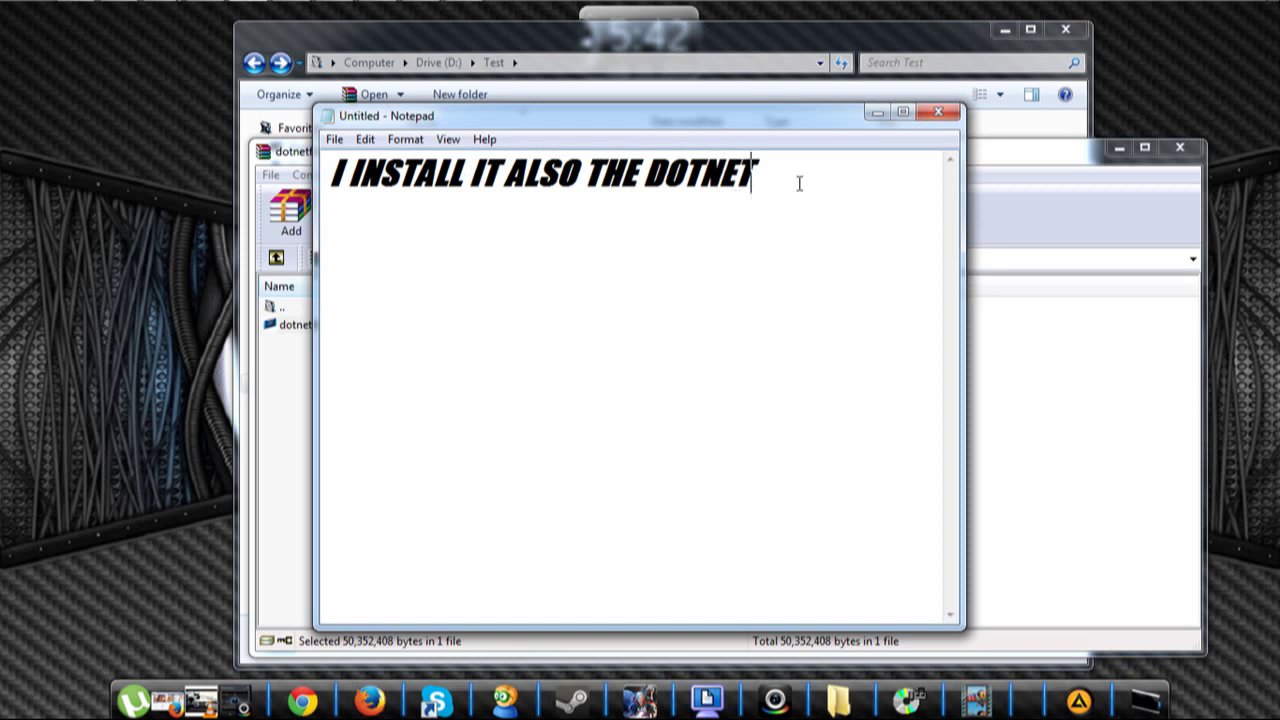
Delete the note about DOTNET and minimise Notepad
left_click_drag(784, 179, 328, 176)
right_click(392, 172)
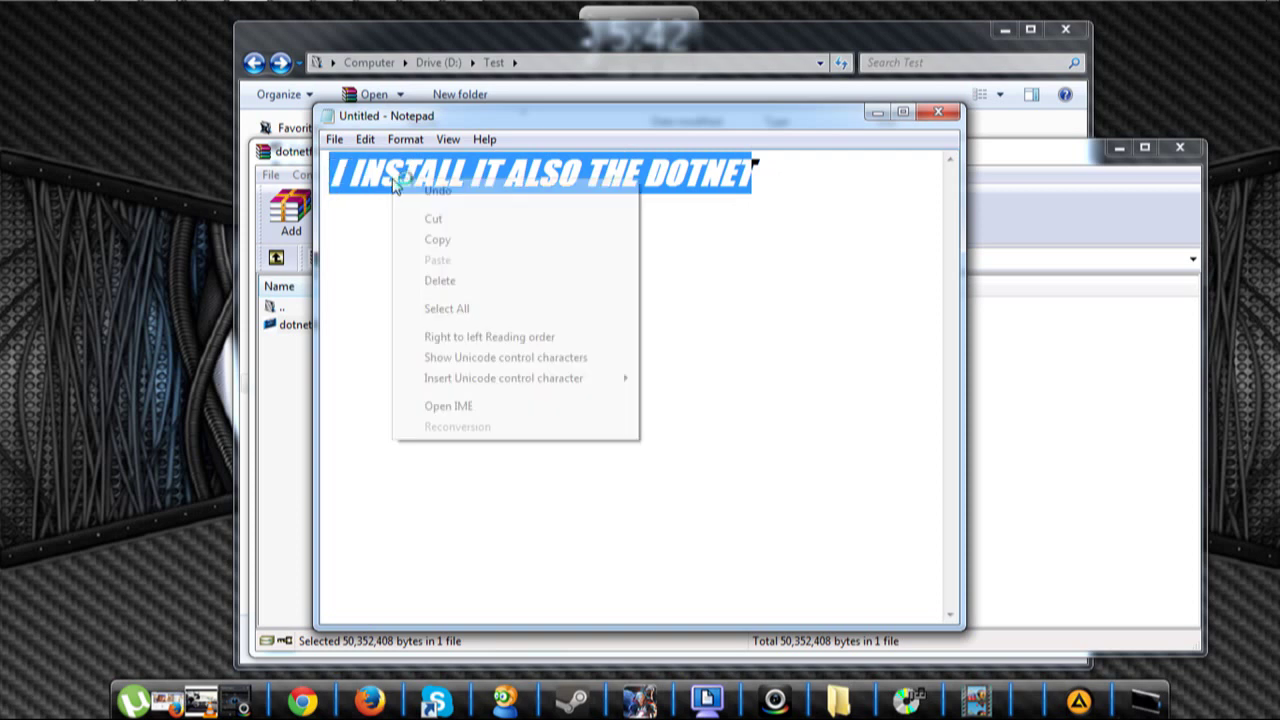
left_click(493, 281)
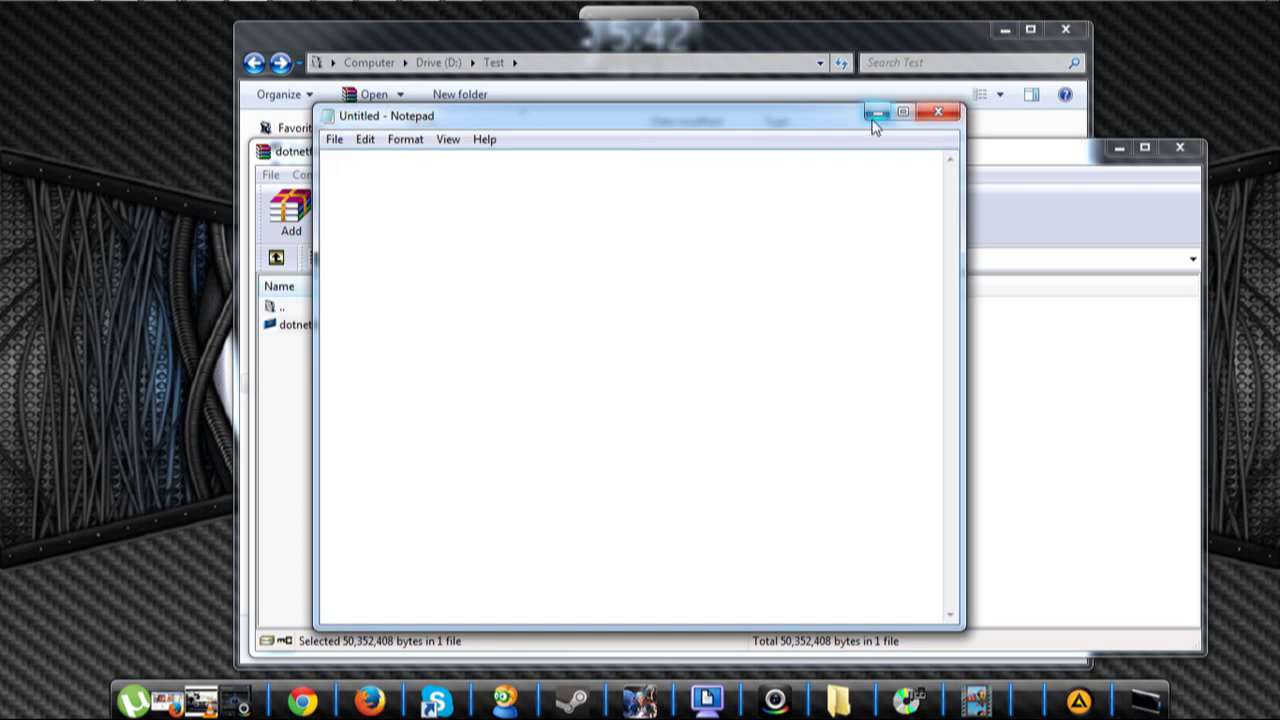
left_click(876, 113)
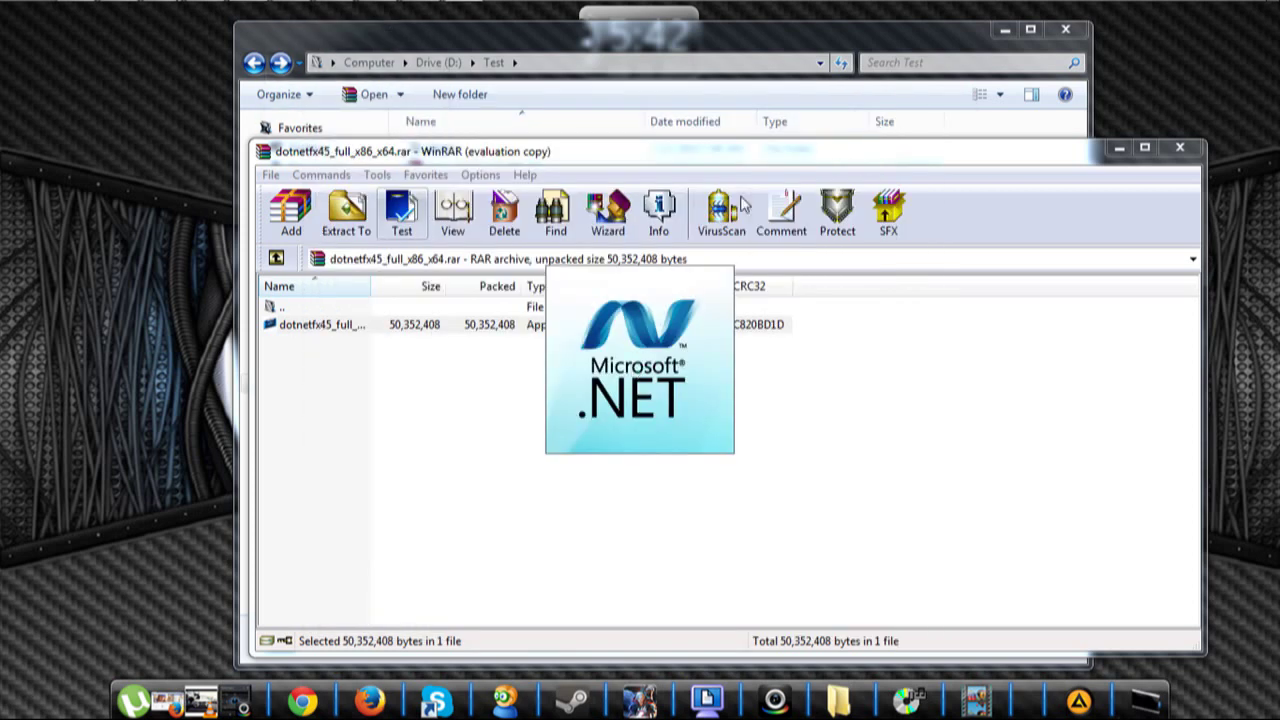
Close the dotnetfx45_full_x86_x64 archive window and cancel the .NET Framework 4.5 setup, confirming the cancellation
left_click_drag(715, 151, 657, 106)
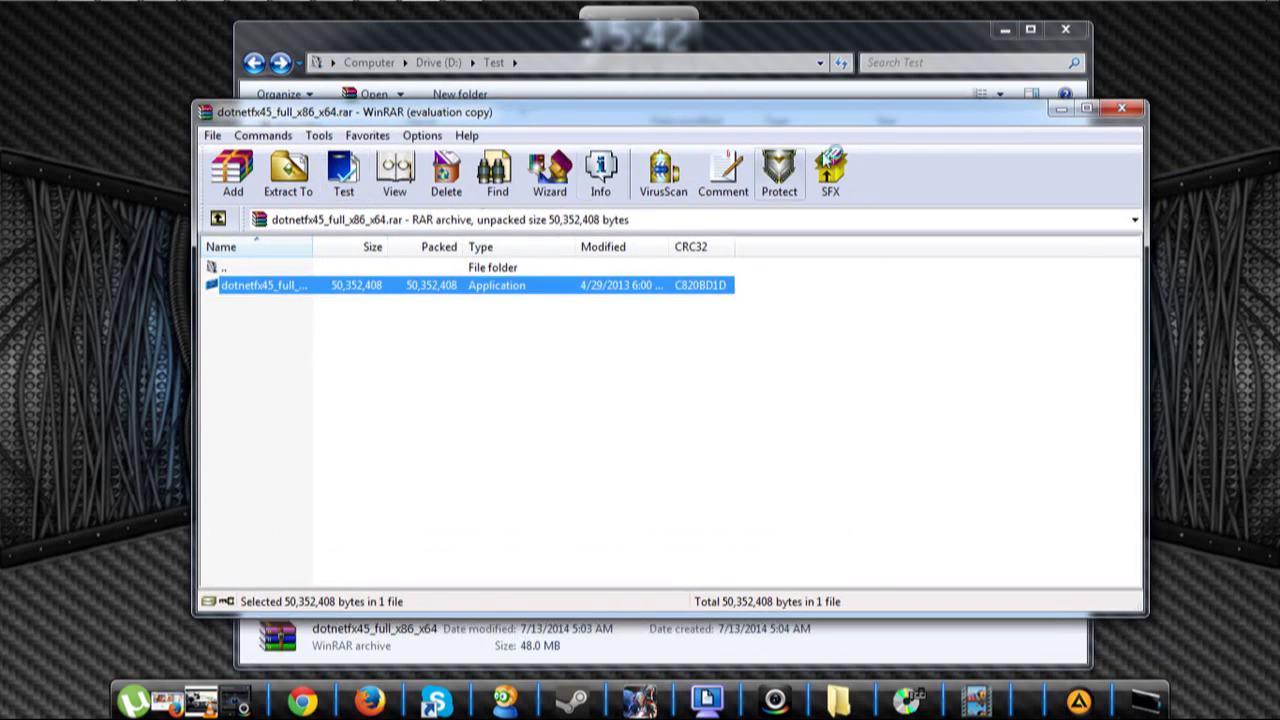
left_click(1121, 108)
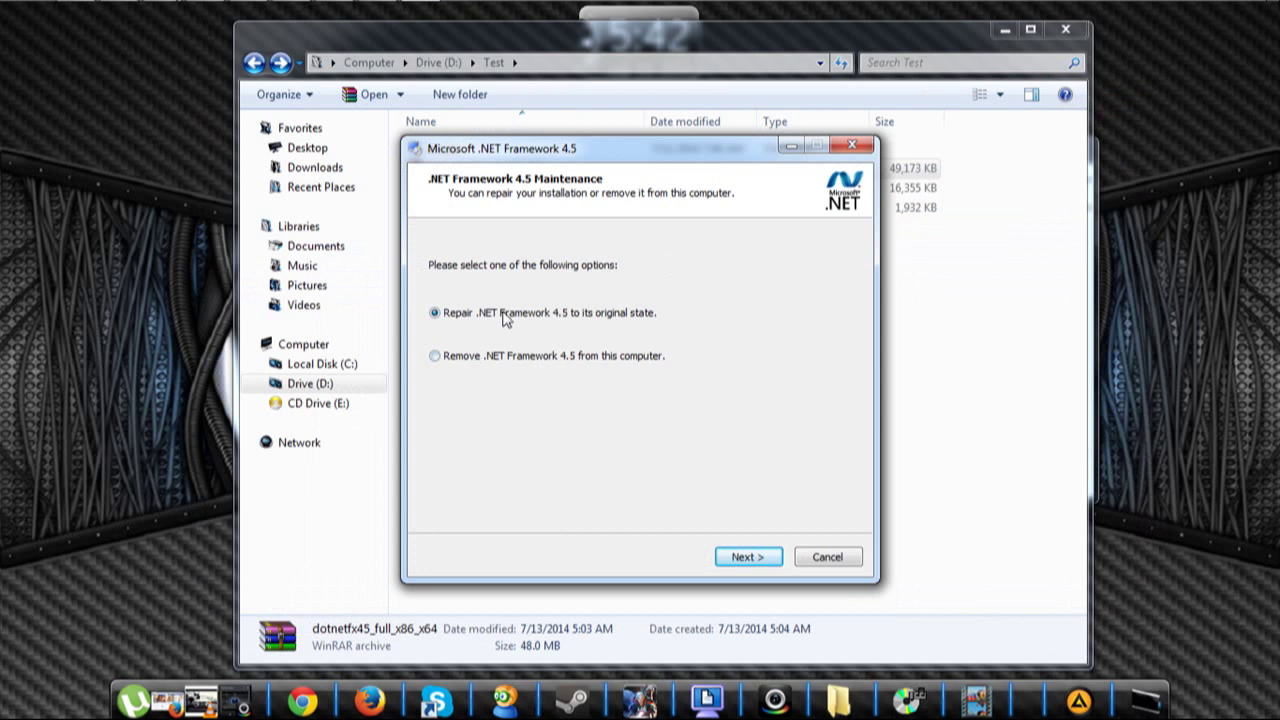
left_click(822, 557)
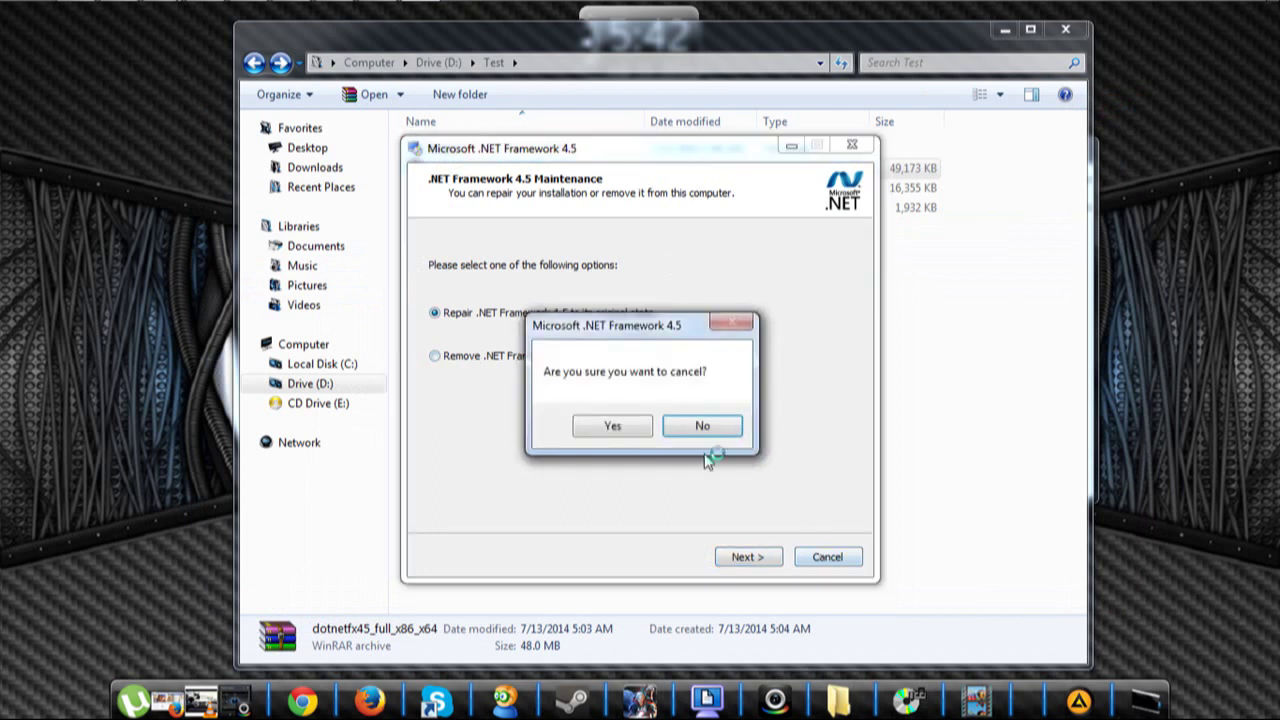
left_click(620, 434)
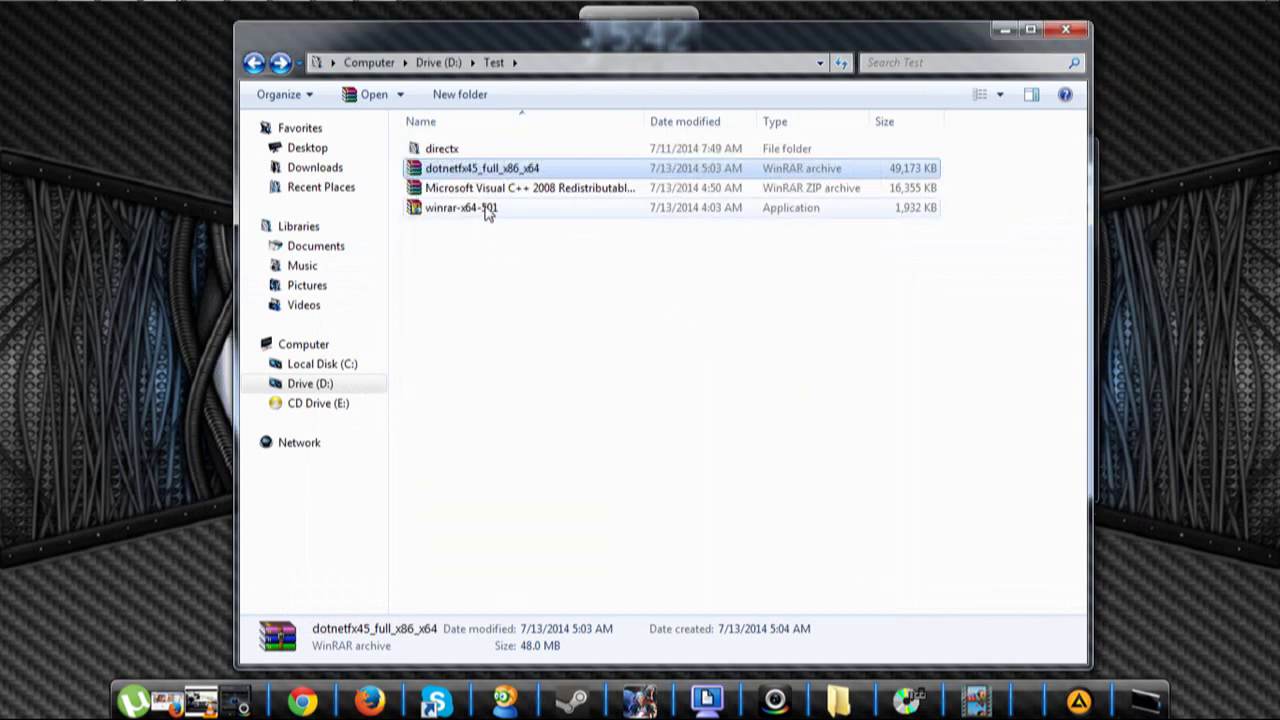
Open the Microsoft Visual C++ 2008 Redistributable archive and launch the vcredist installer from its first folder
left_click(507, 195)
double_click(507, 197)
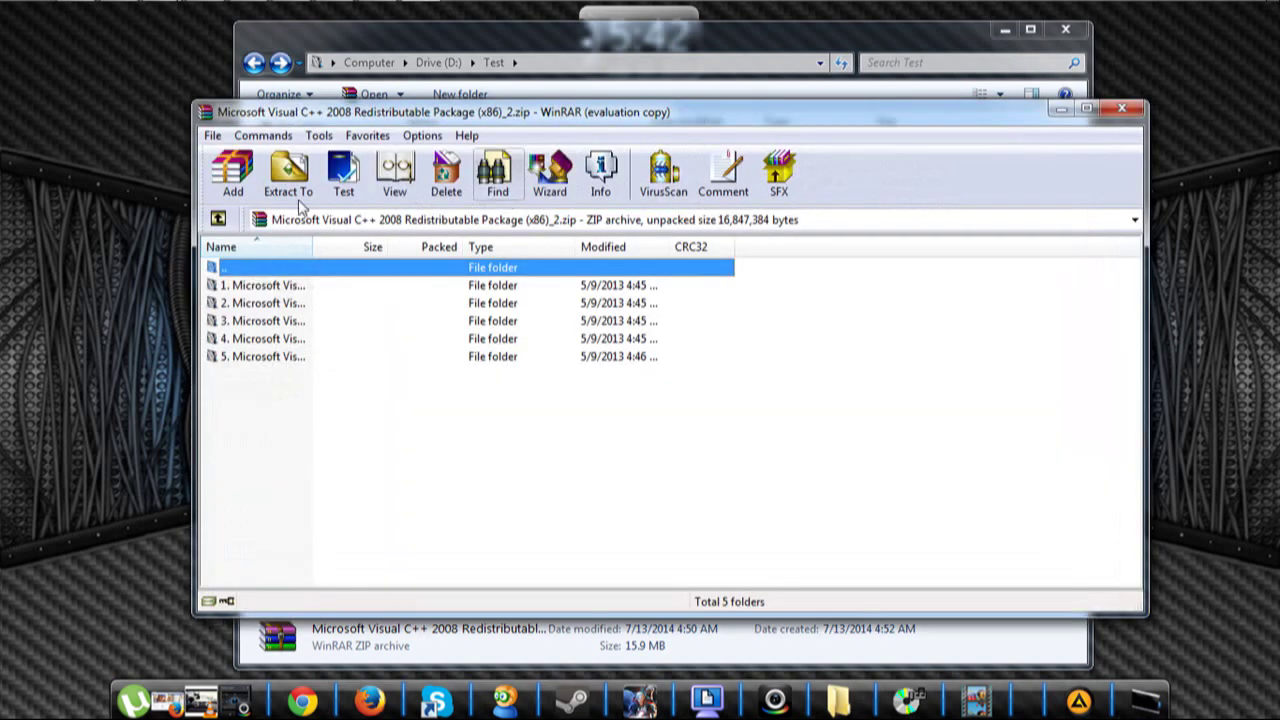
double_click(256, 288)
double_click(294, 290)
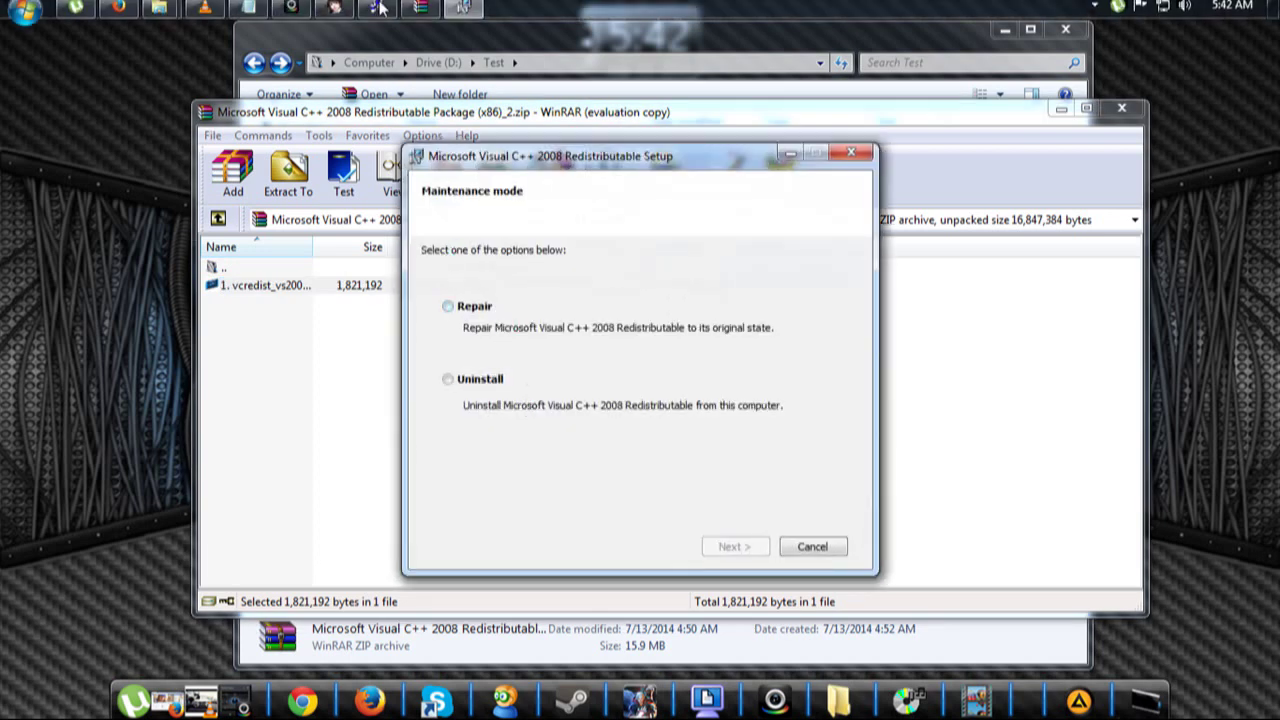
Switch to the empty Notepad window and write "I INSTALL IT ALREADY ALL OF THIS"
left_click(284, 18)
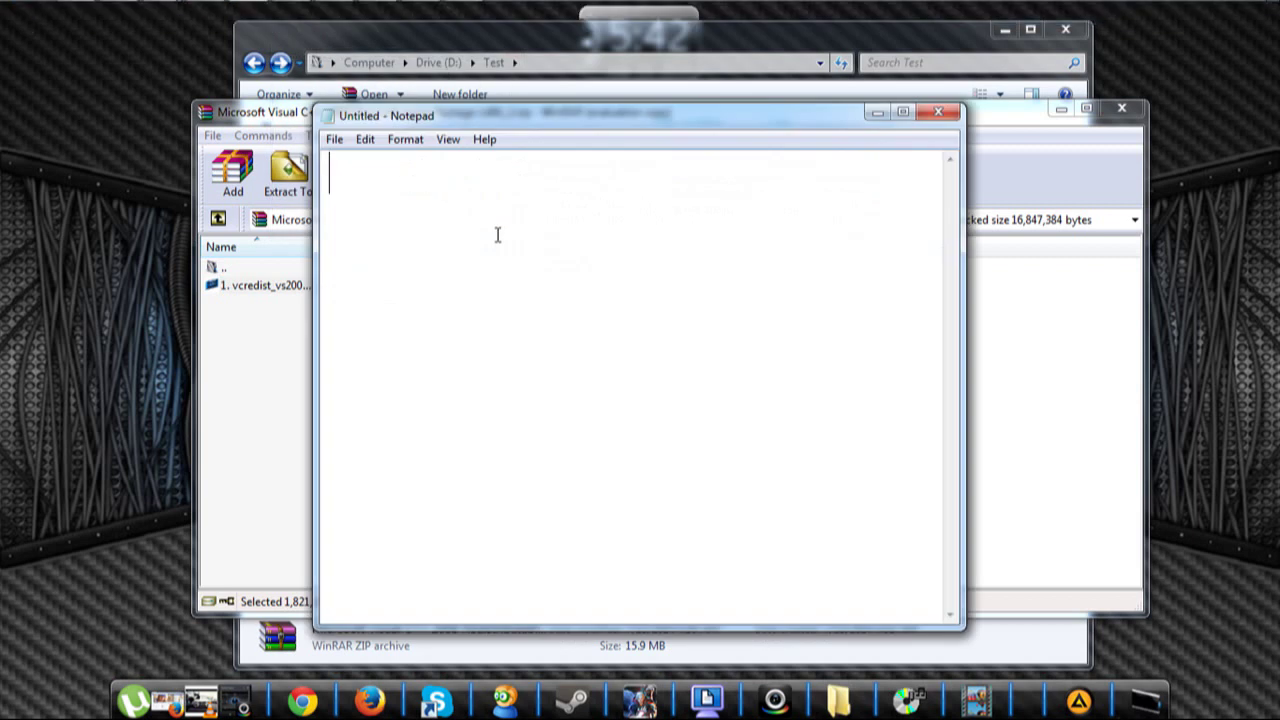
type("I INSTALL")
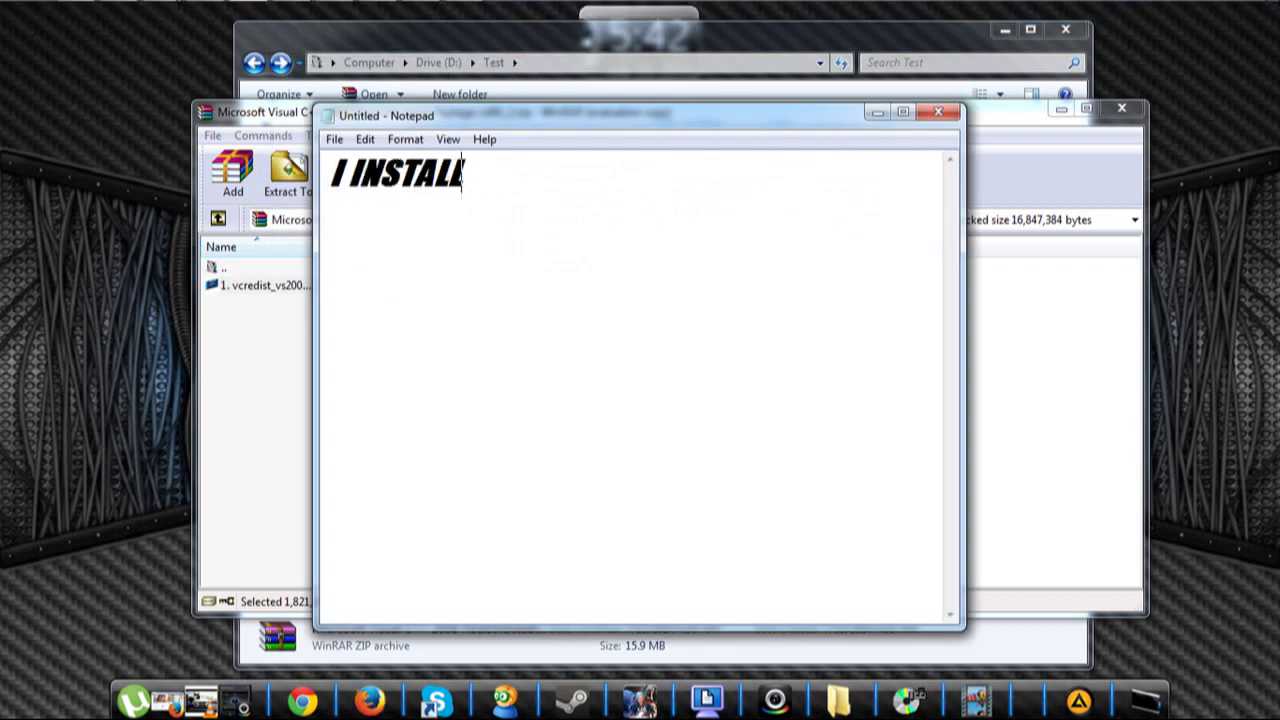
type(" IT ALREA")
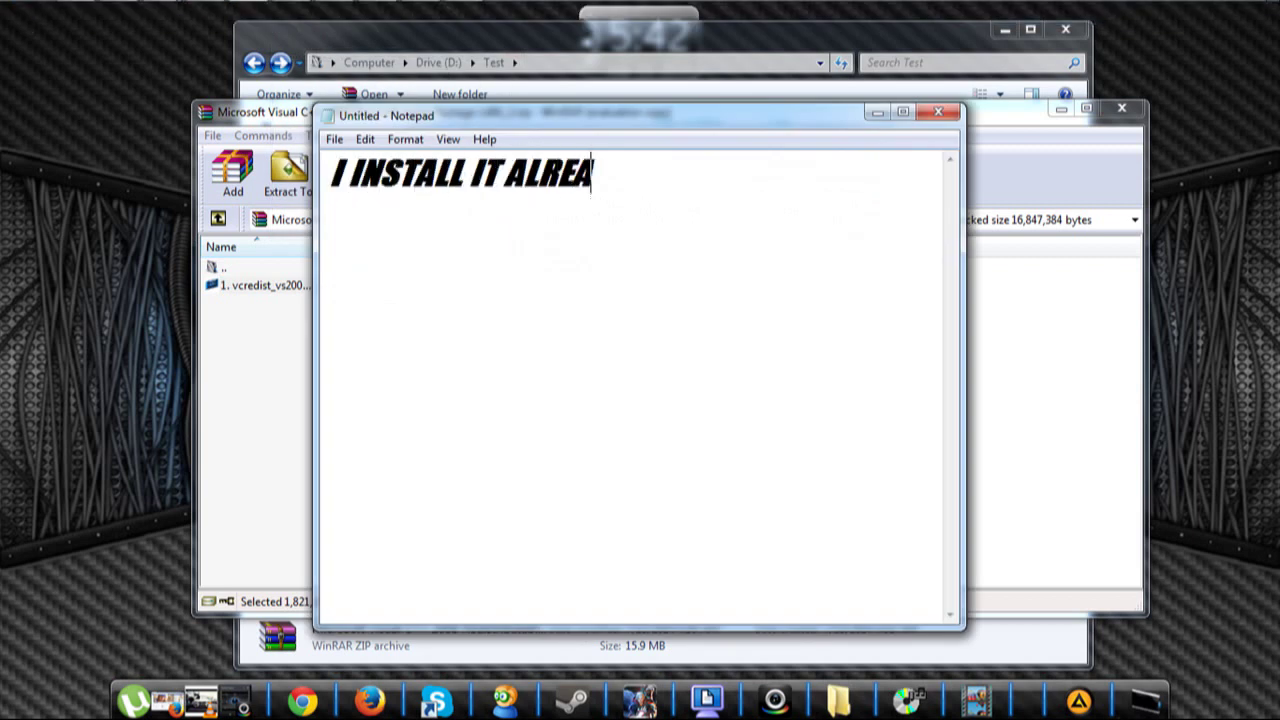
type("DY ALL OF THIS")
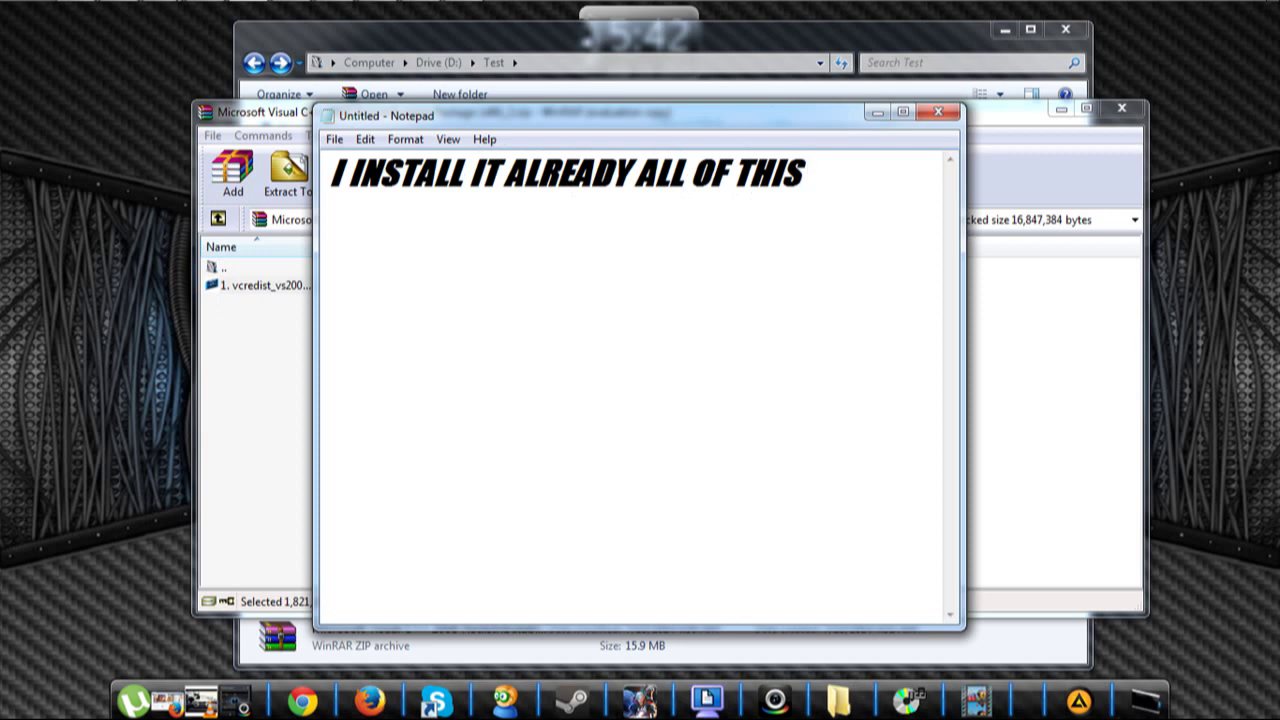
Add on a new line of the note "BUT YOUR NEW WINDOWS 8 DID`NT HAVE THIS SO YOU NEED TO INSTALL IT ALL...."
key("Return")
type("BUT")
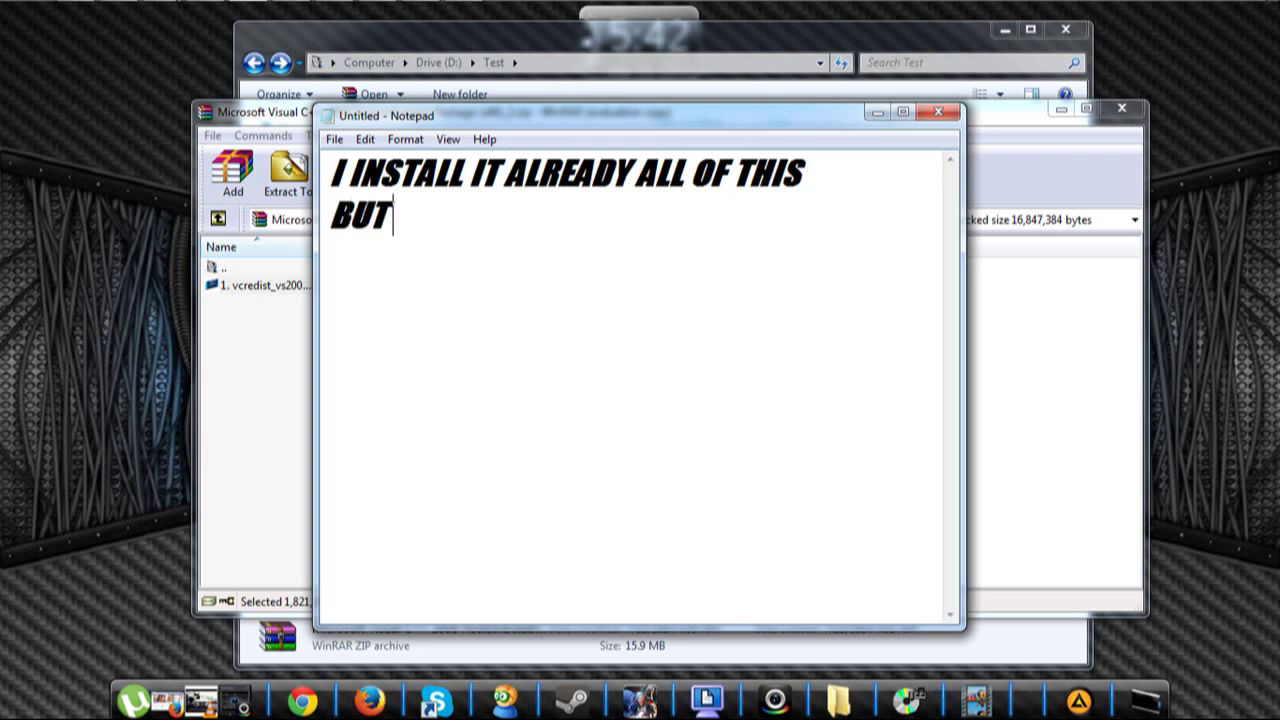
type(" YOUR NE")
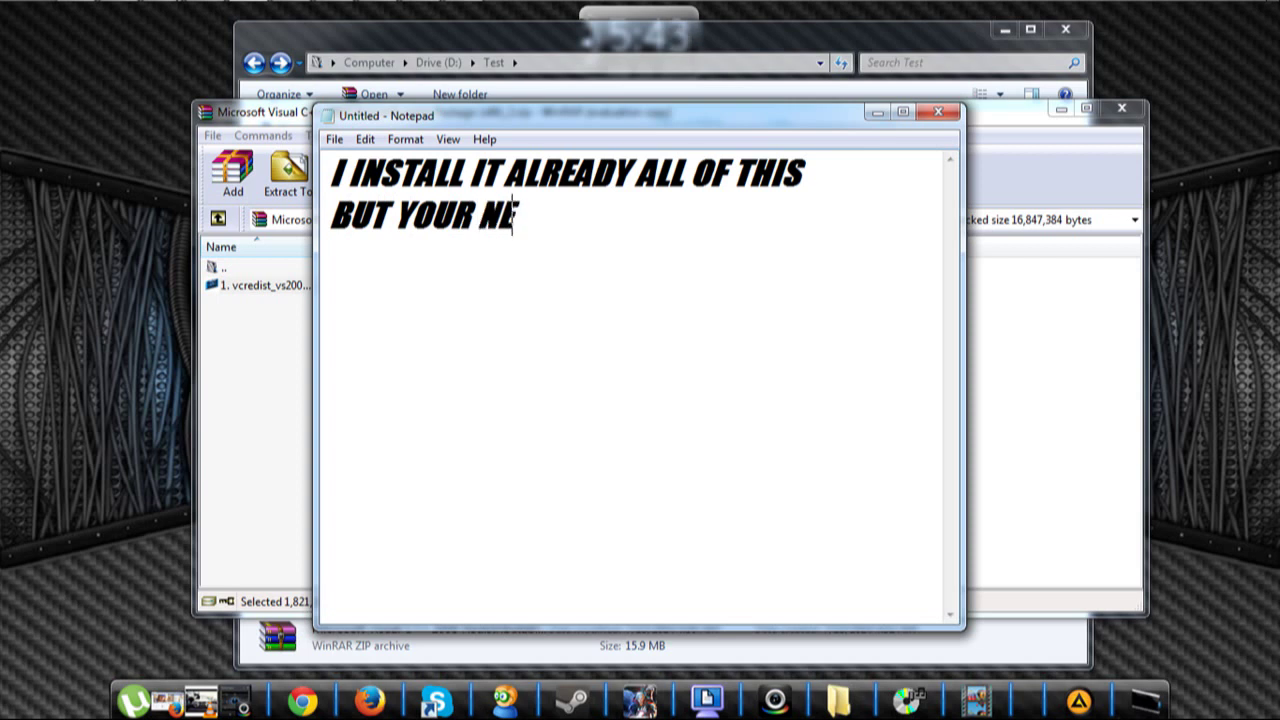
type("W WINDOWS")
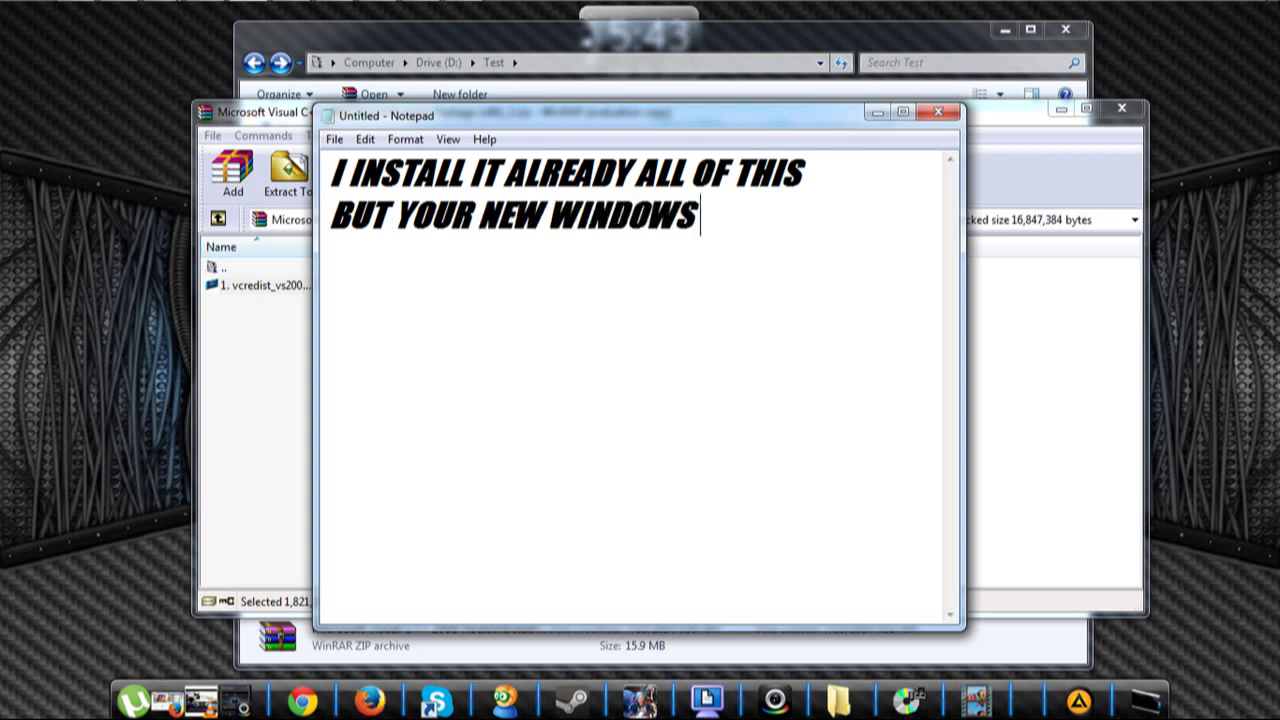
type(" 8 DI")
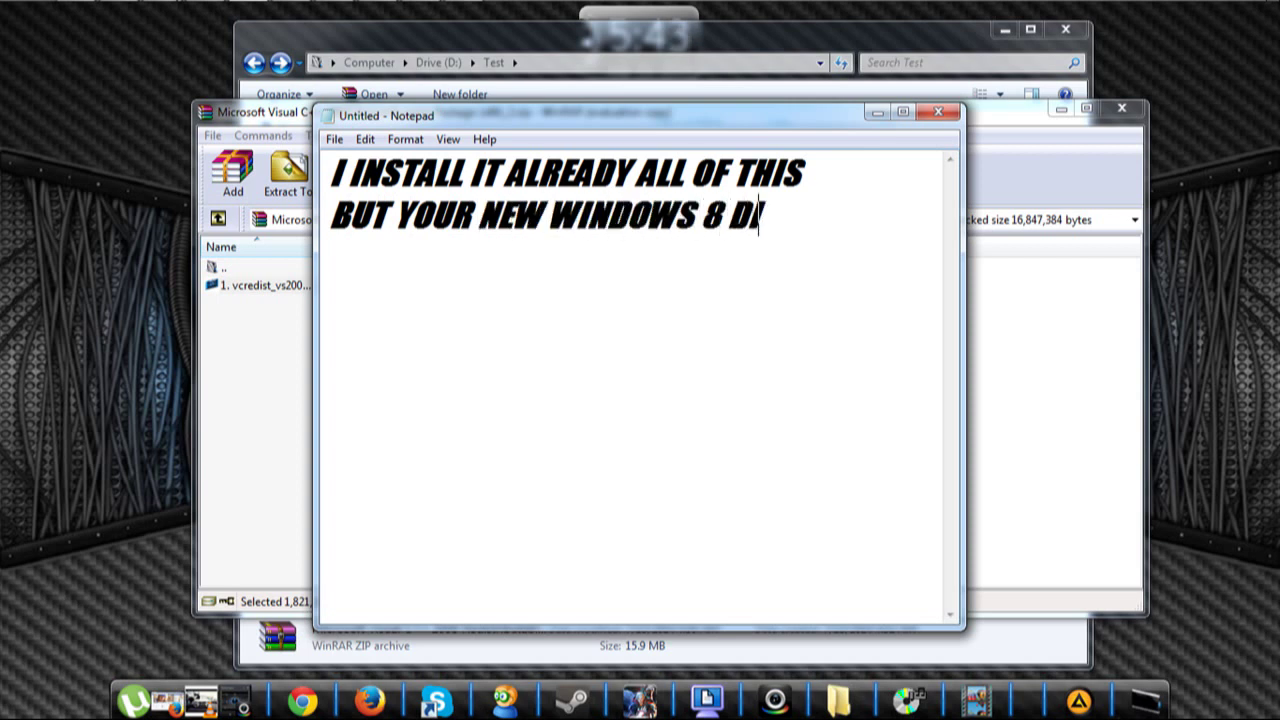
type("D`NT")
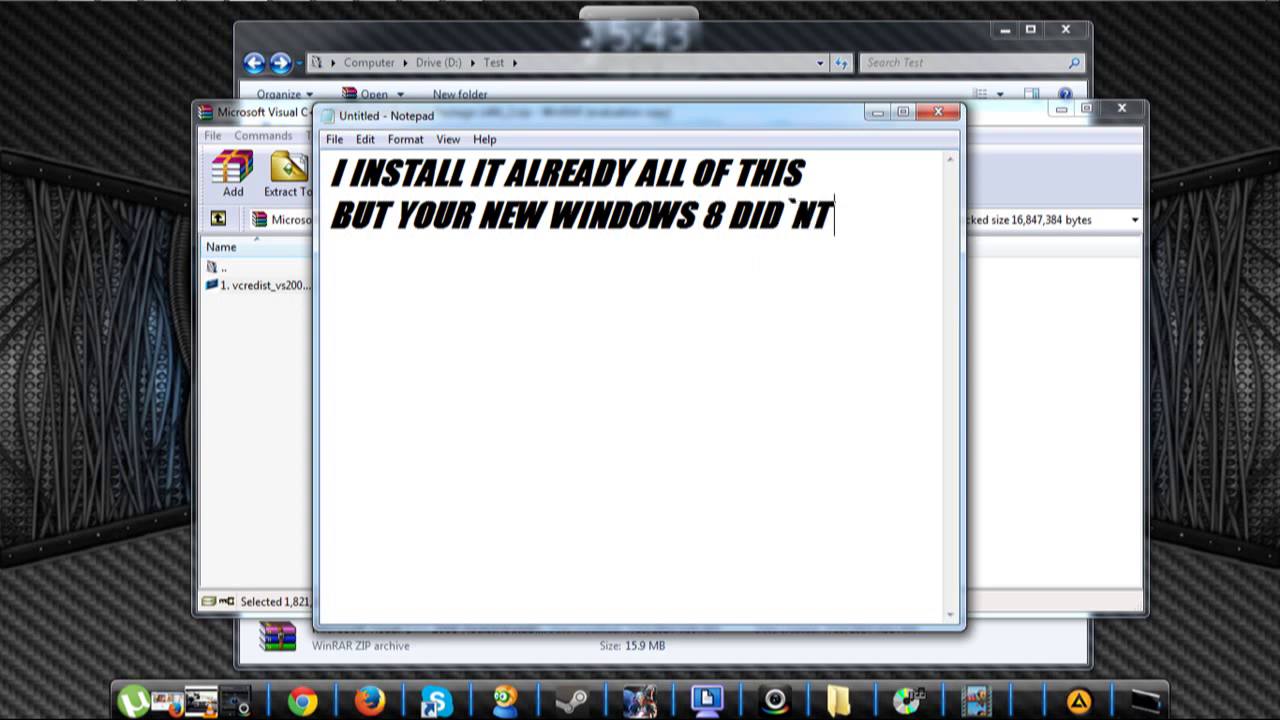
type(" HAVE THIS")
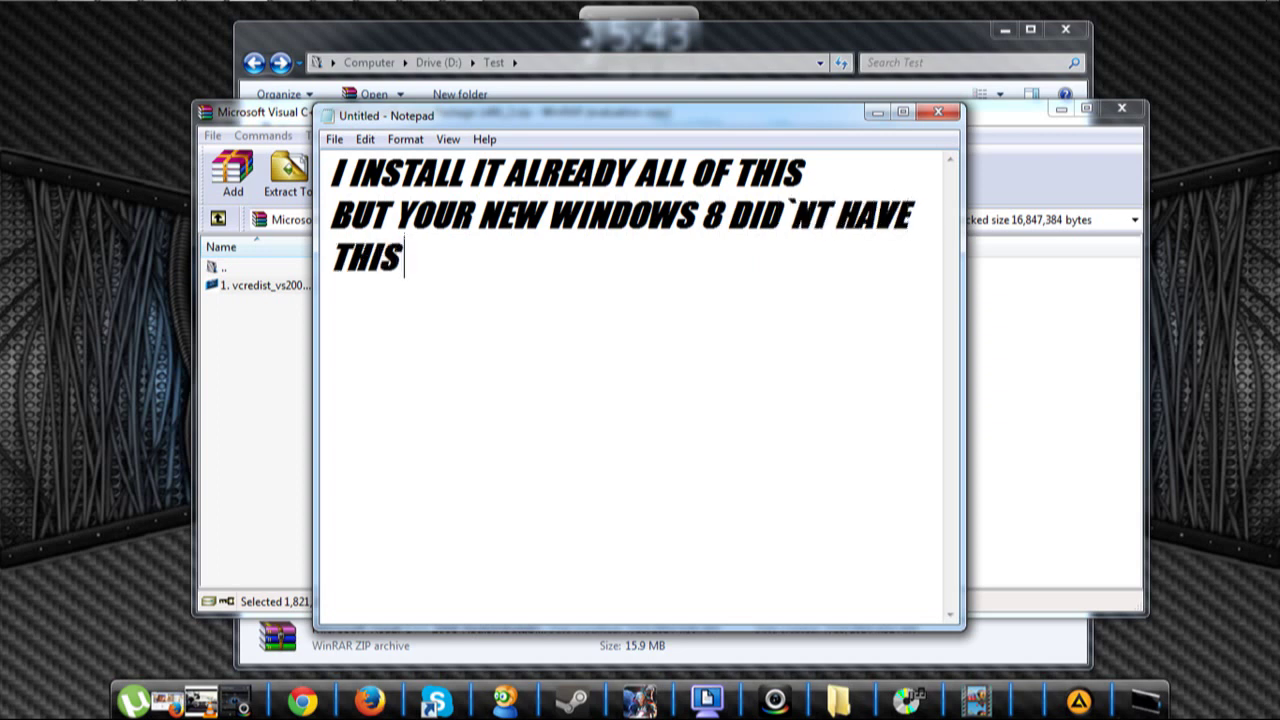
type(" SO YOU NE")
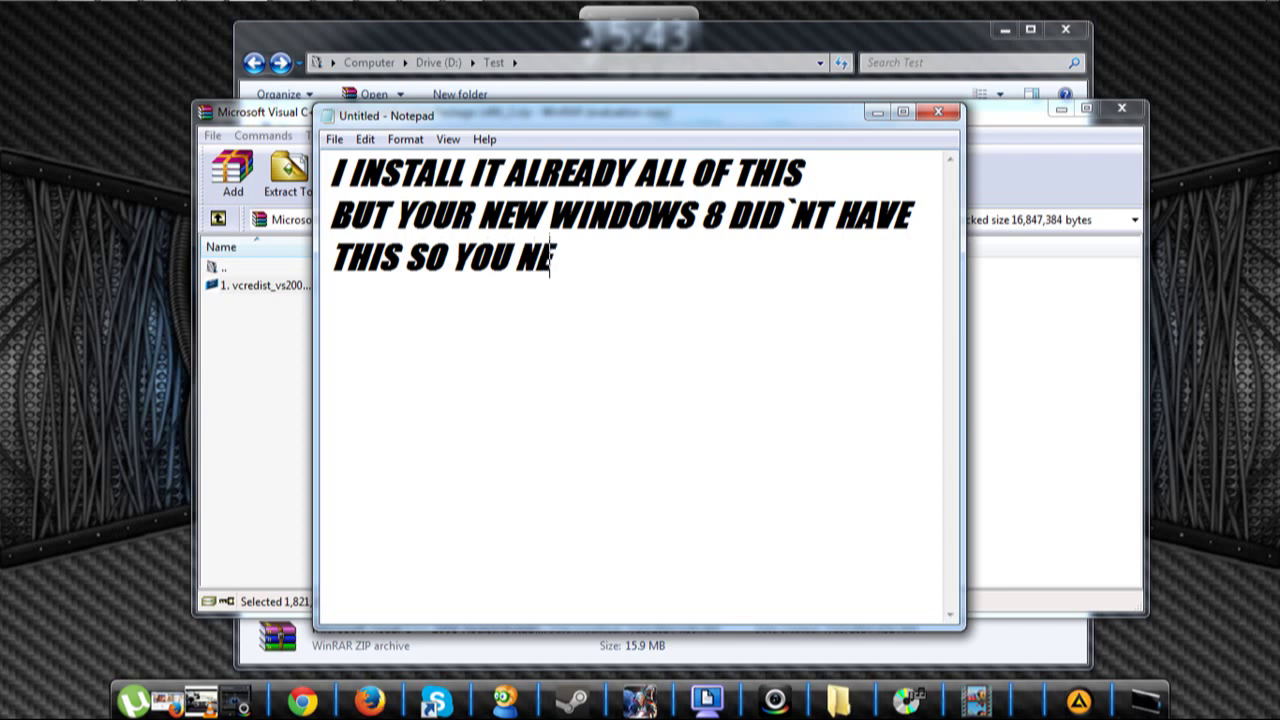
type("ED TO INSTALL ")
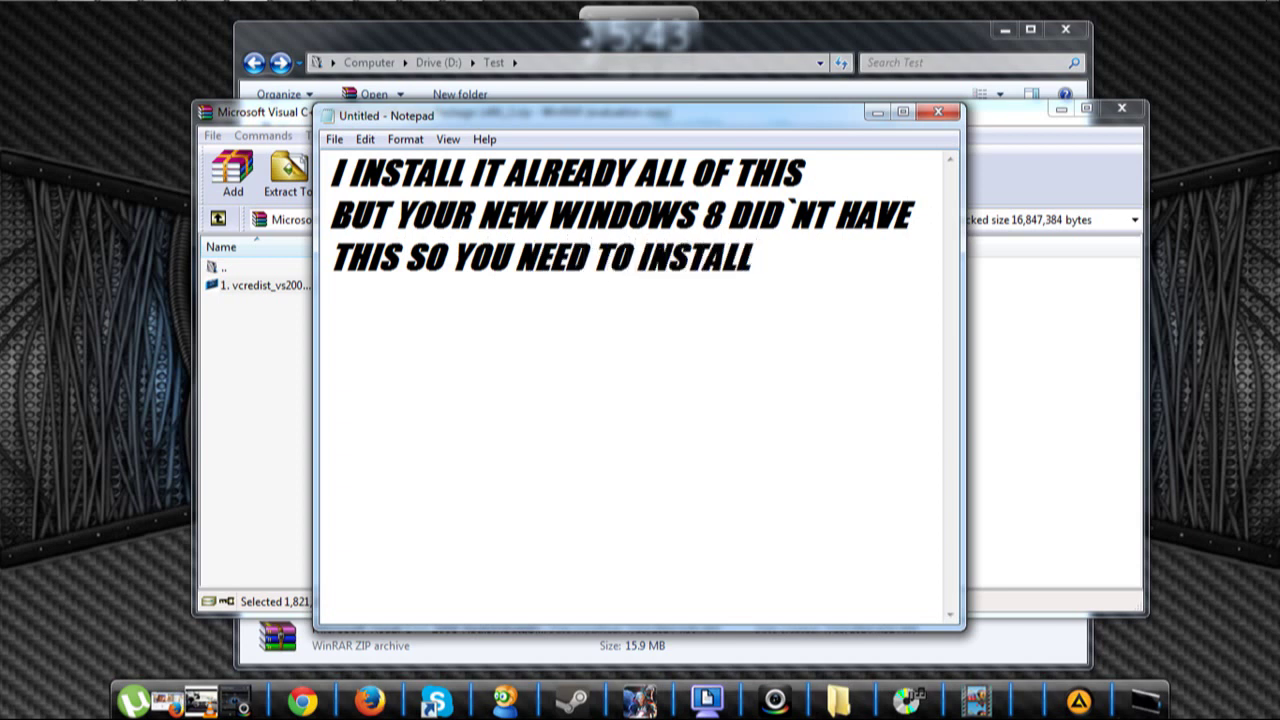
type("IT ALL....")
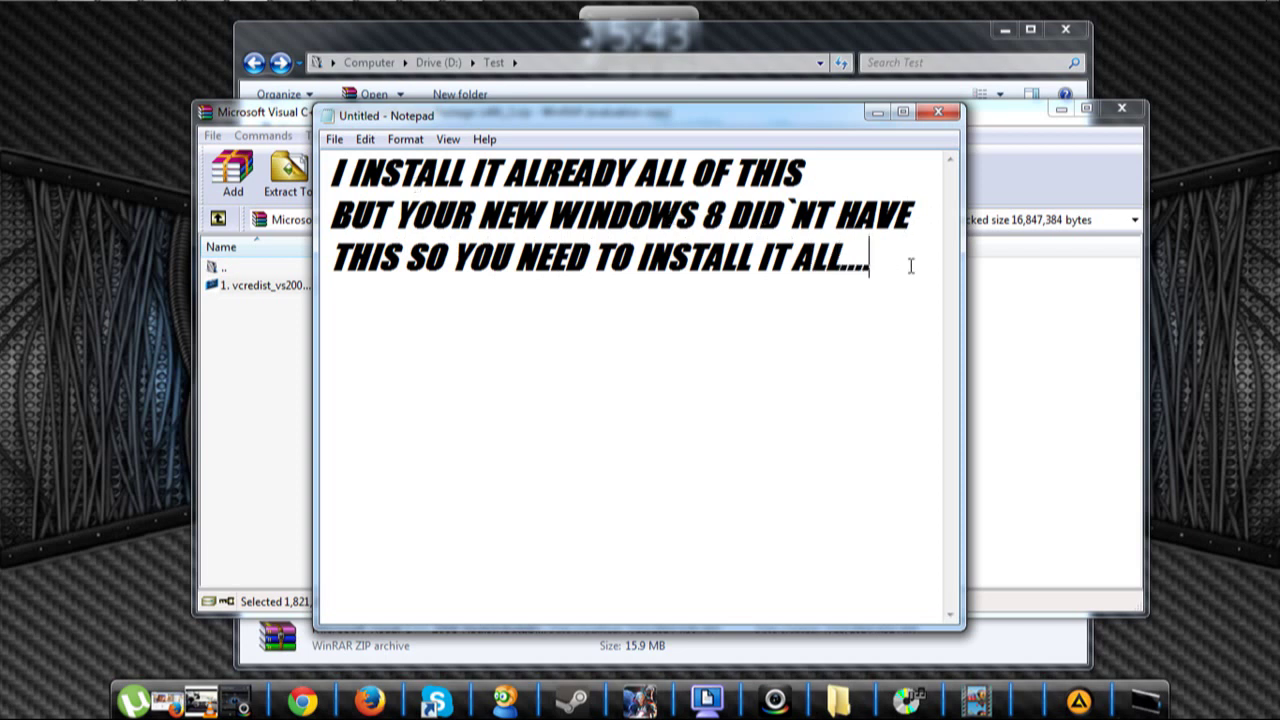
Delete the whole Windows 8 note and minimise Notepad to return to the Visual C++ setup
left_click_drag(872, 262, 315, 175)
right_click(365, 178)
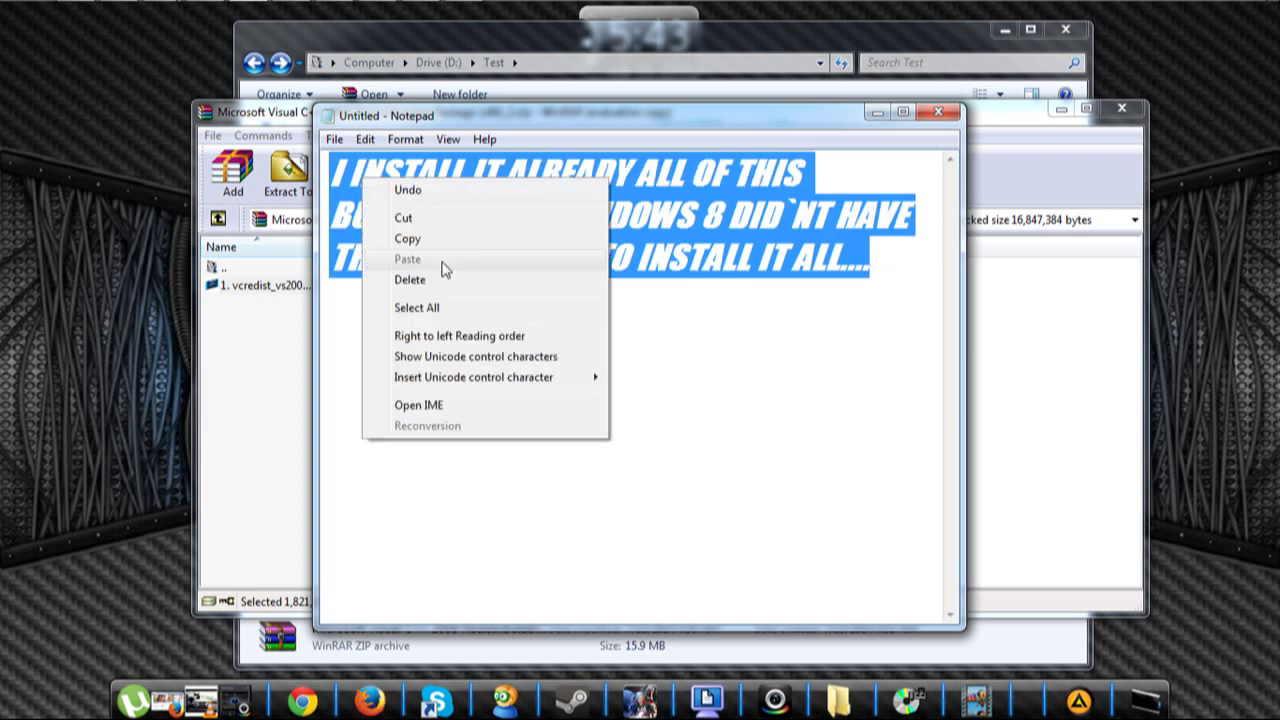
left_click(443, 277)
left_click(878, 114)
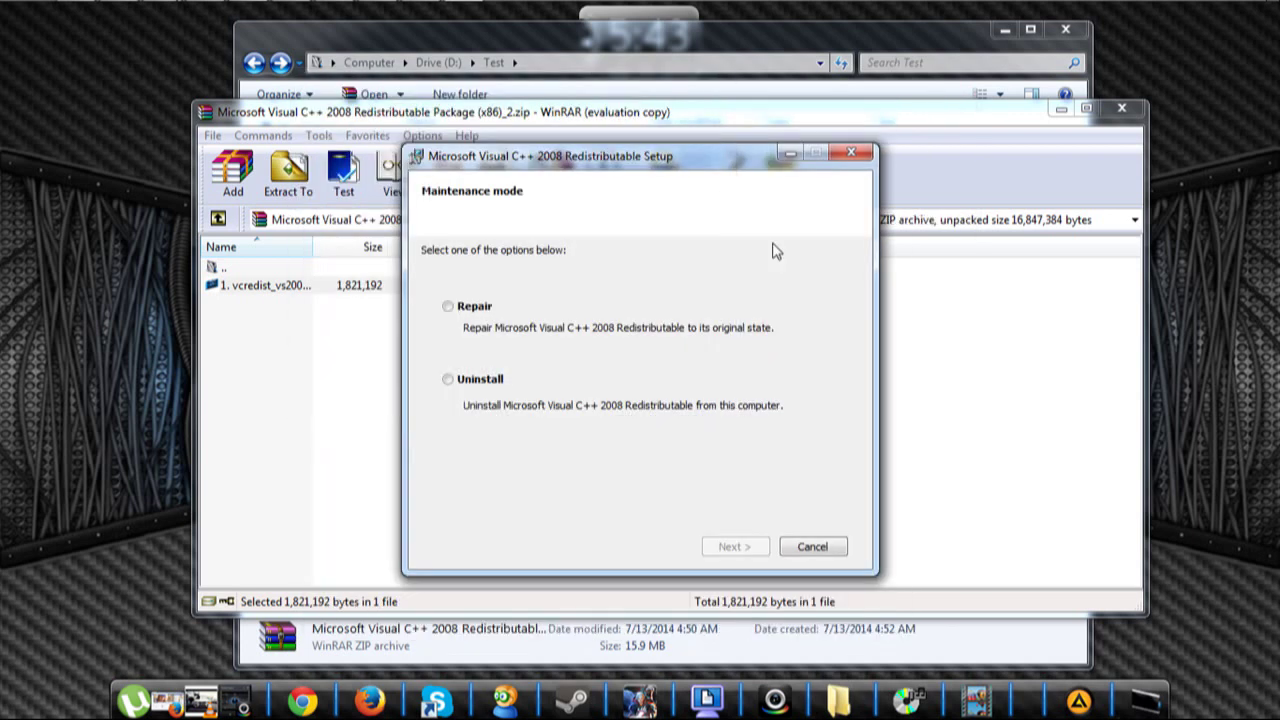
Cancel the Visual C++ 2008 Redistributable setup, confirm the cancellation and close its final page
left_click(852, 155)
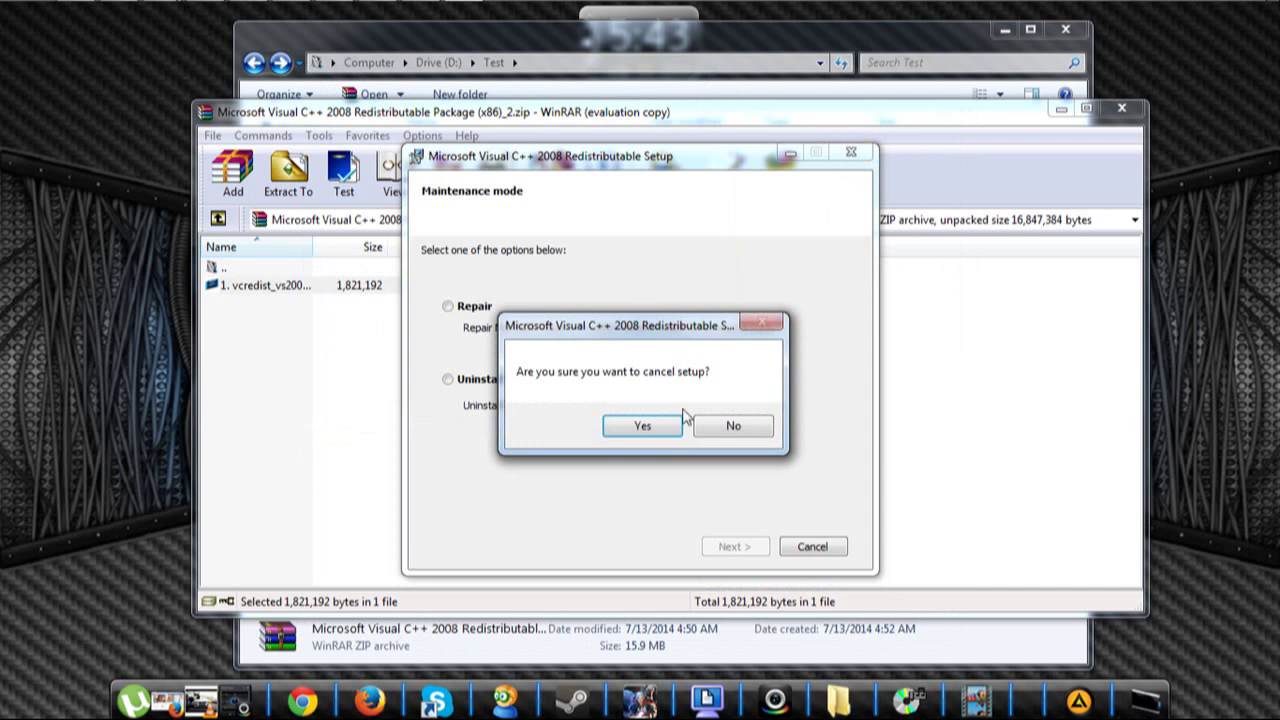
left_click(645, 427)
left_click(813, 546)
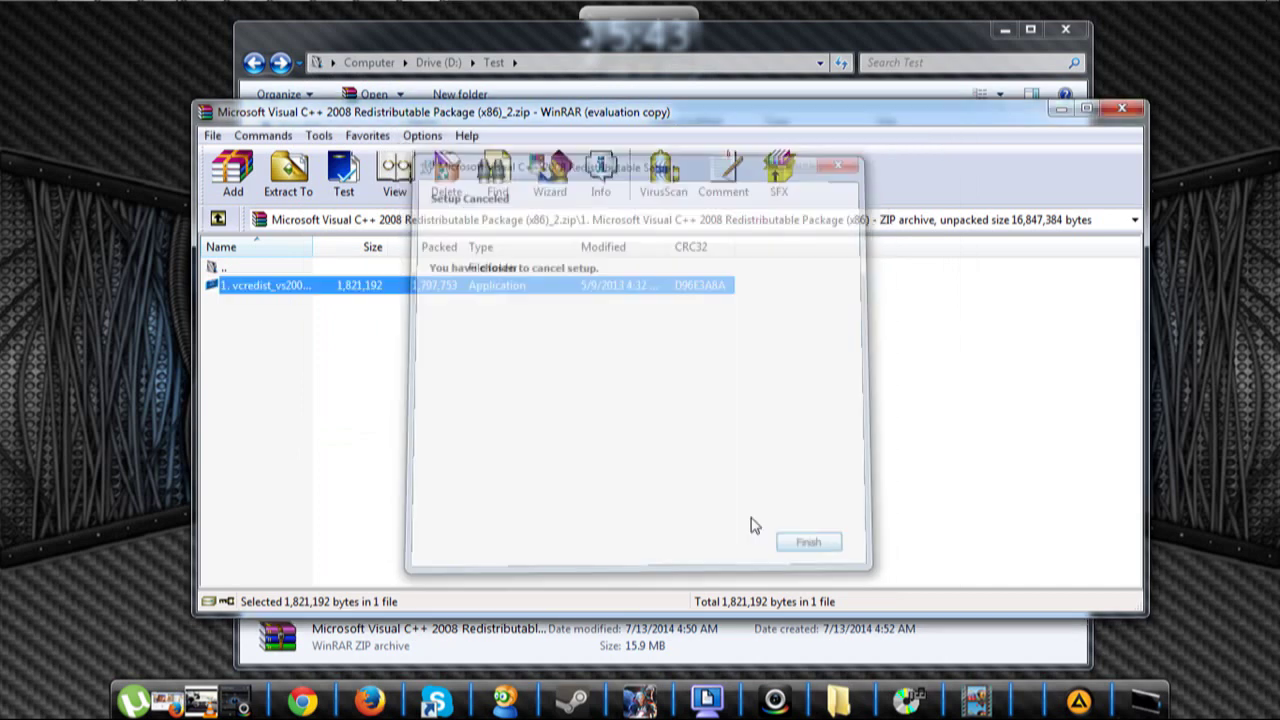
Return to the top level of the Visual C++ 2008 archive and go through its five numbered package folders
left_click(218, 219)
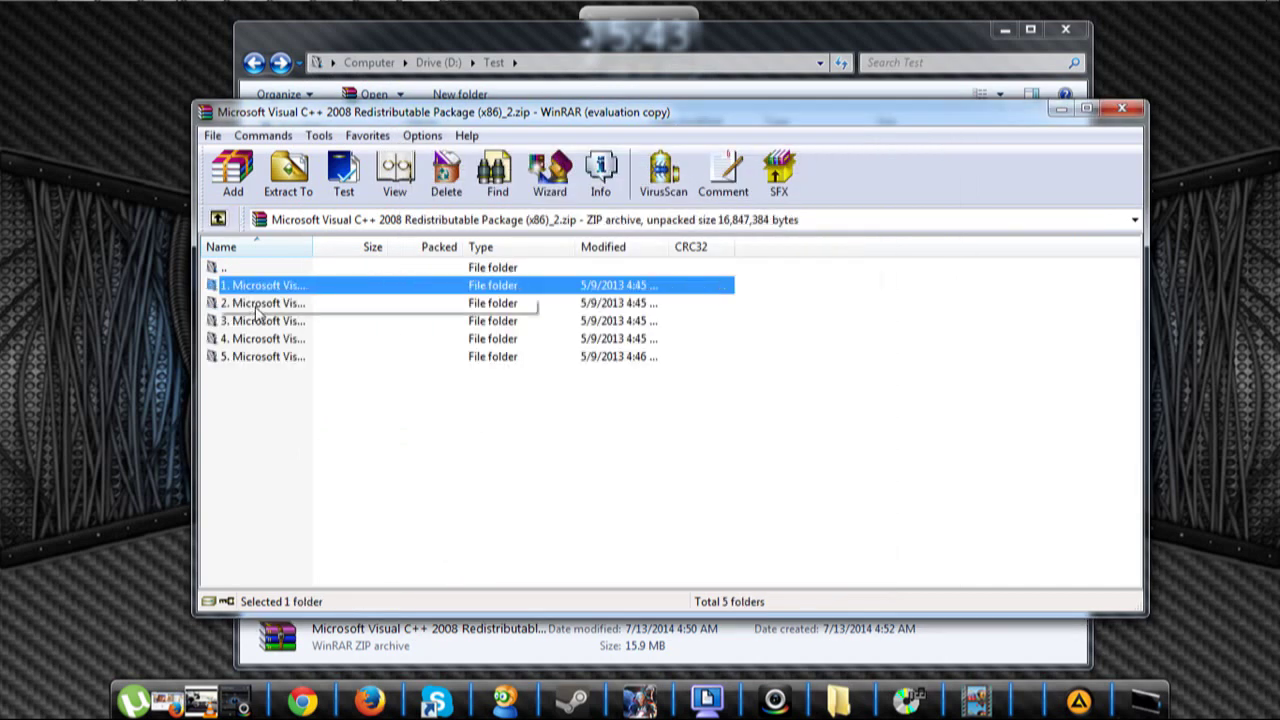
left_click(252, 304)
left_click(276, 322)
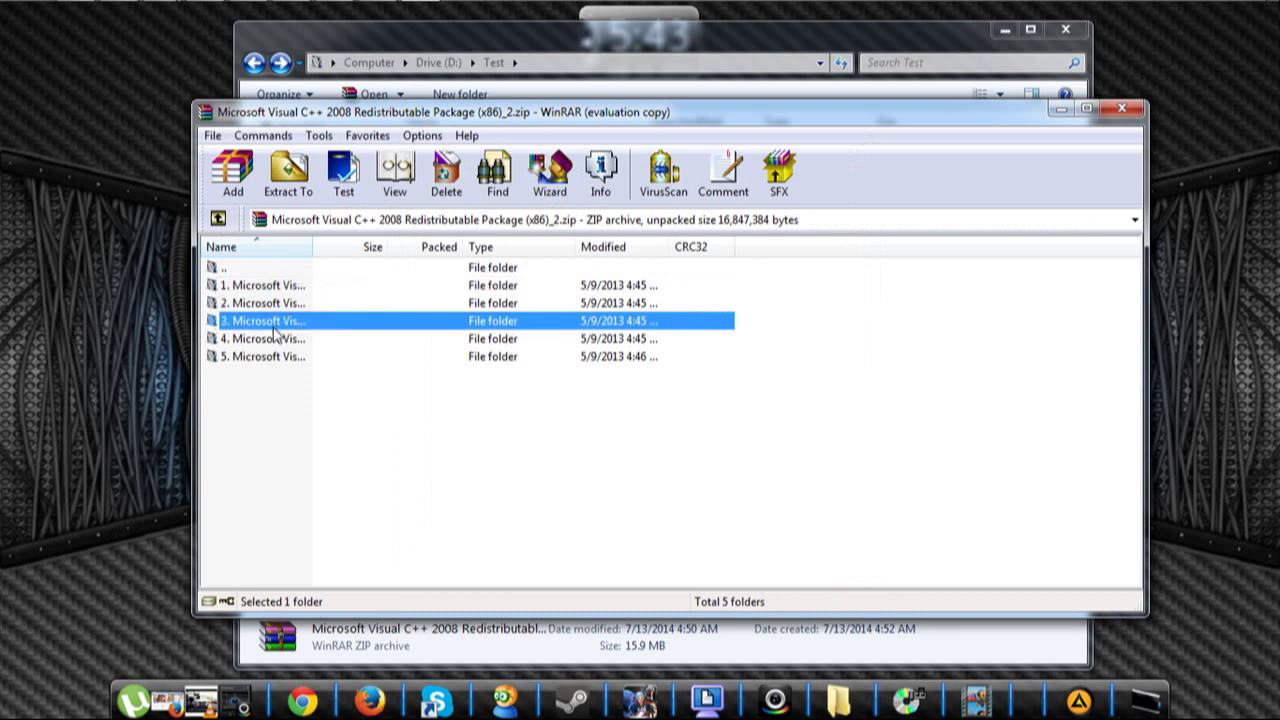
left_click(268, 346)
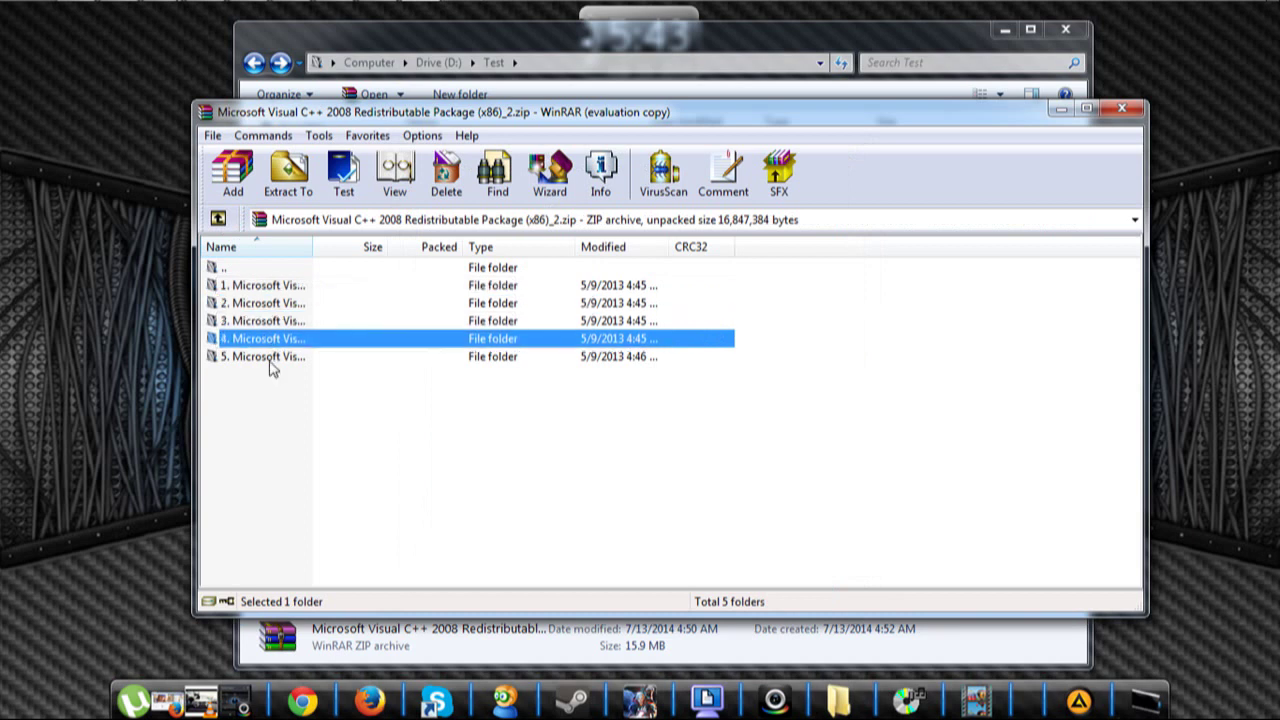
left_click(270, 360)
left_click(246, 286)
Leave the Visual C++ 2008 archive and close WinRAR to return to the Test folder
left_click(224, 219)
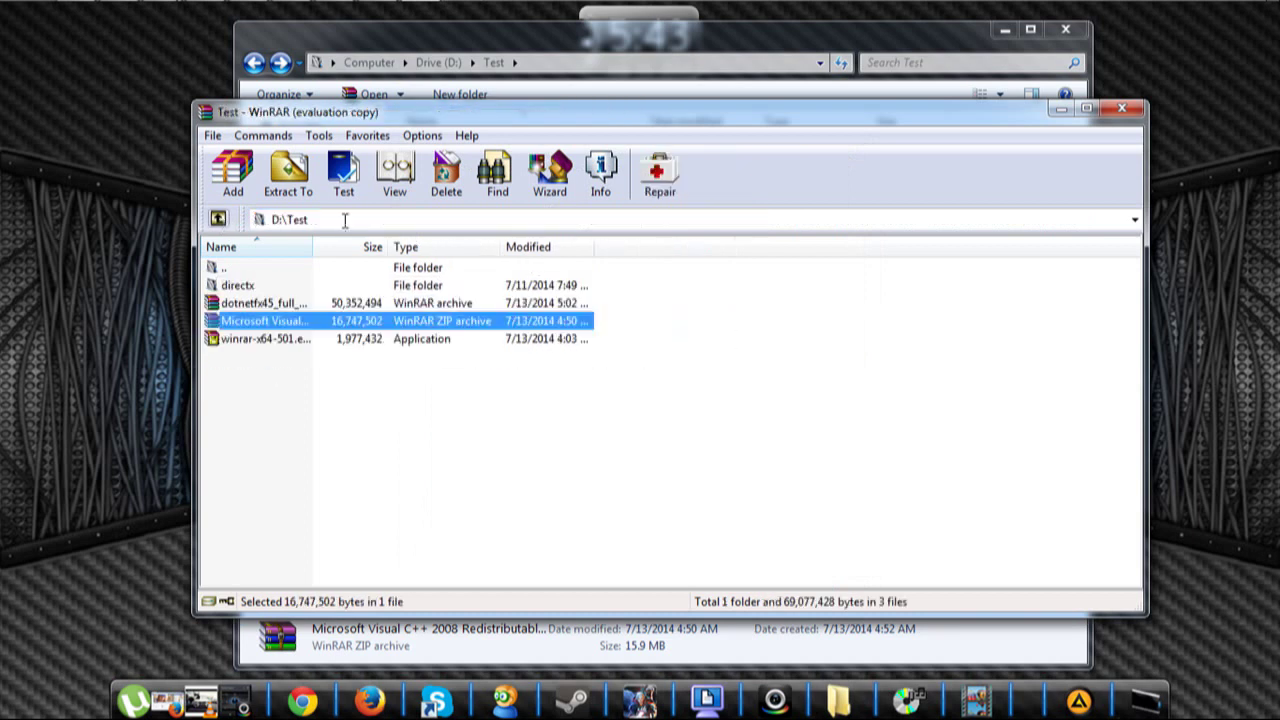
left_click(1121, 109)
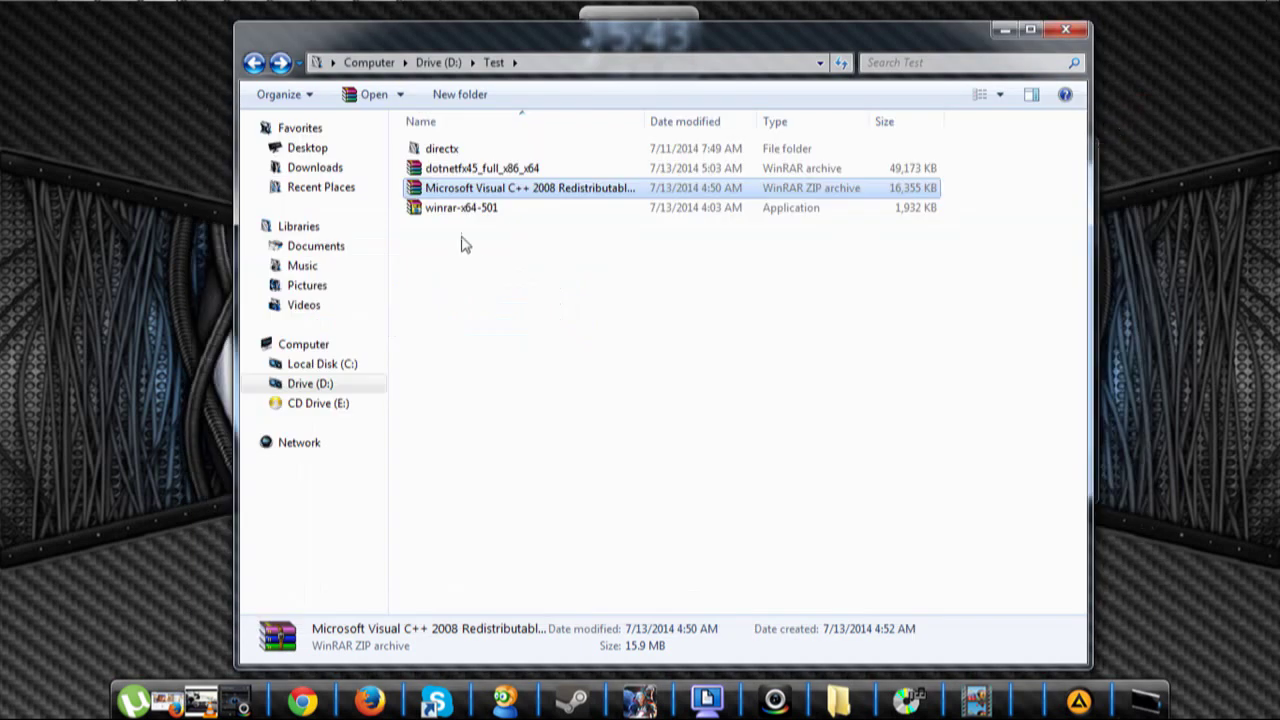
left_click(466, 286)
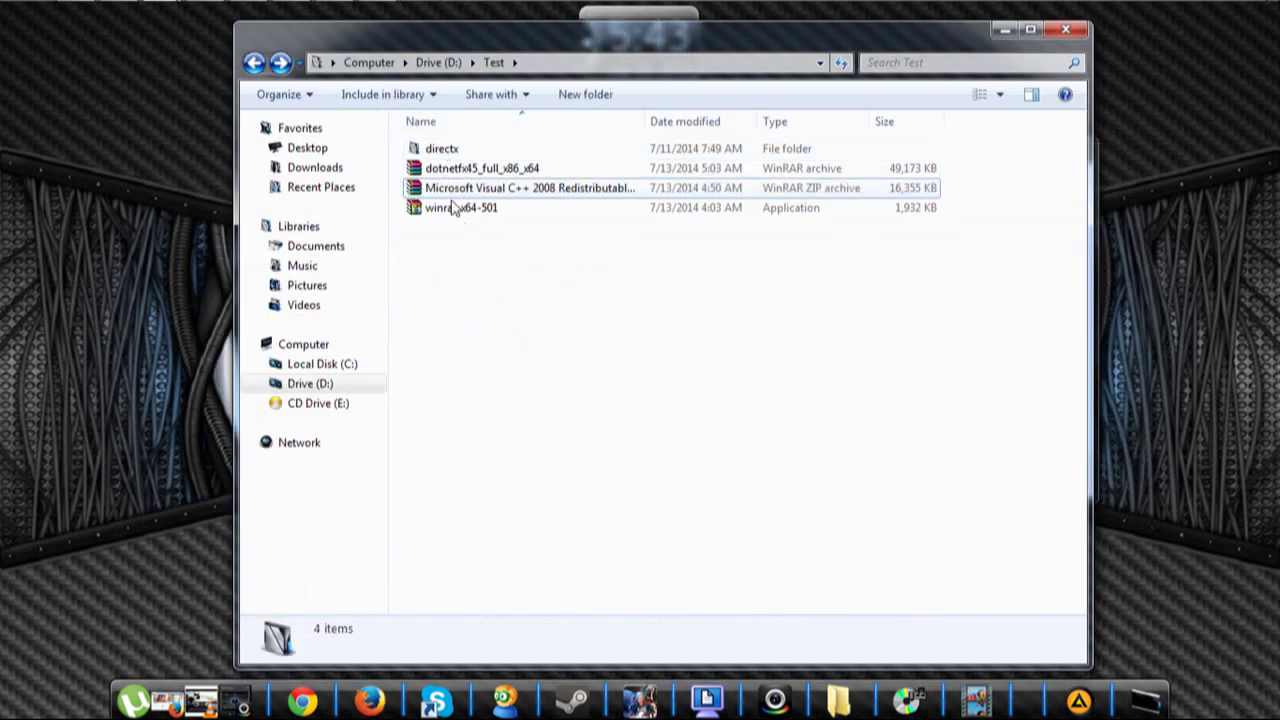
left_click(997, 35)
left_click(975, 476)
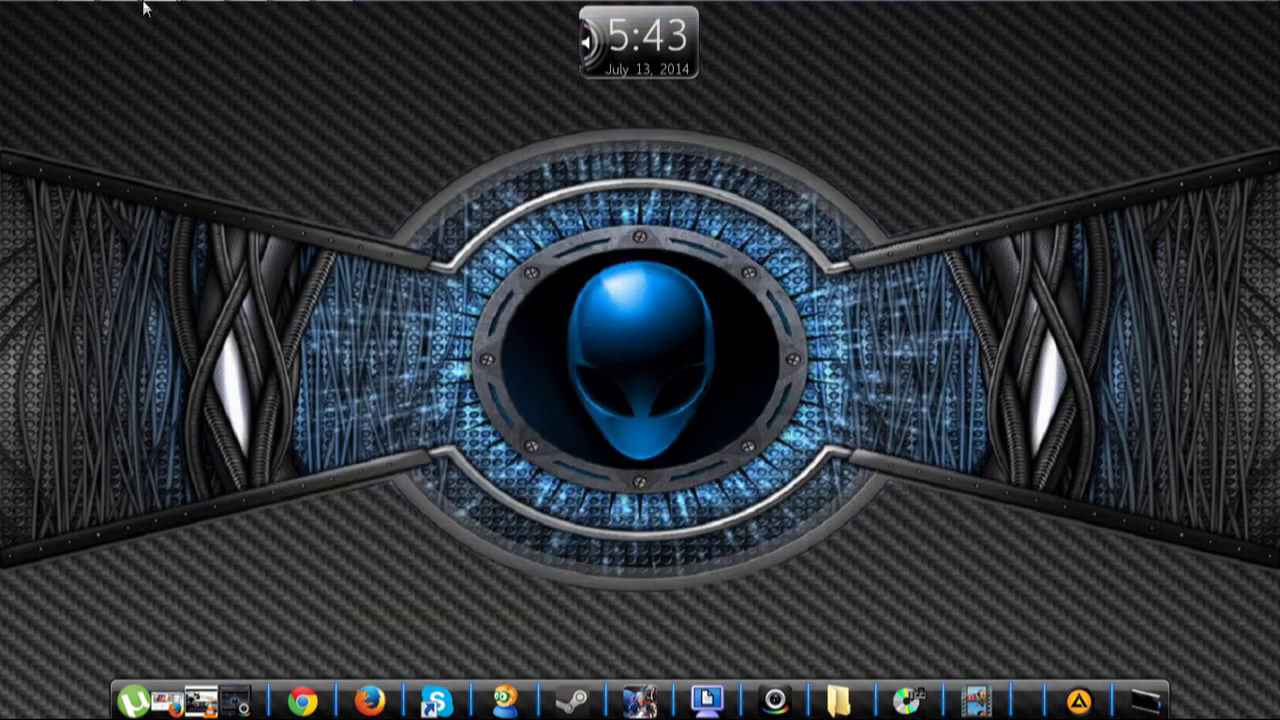
mouse_move(160, 13)
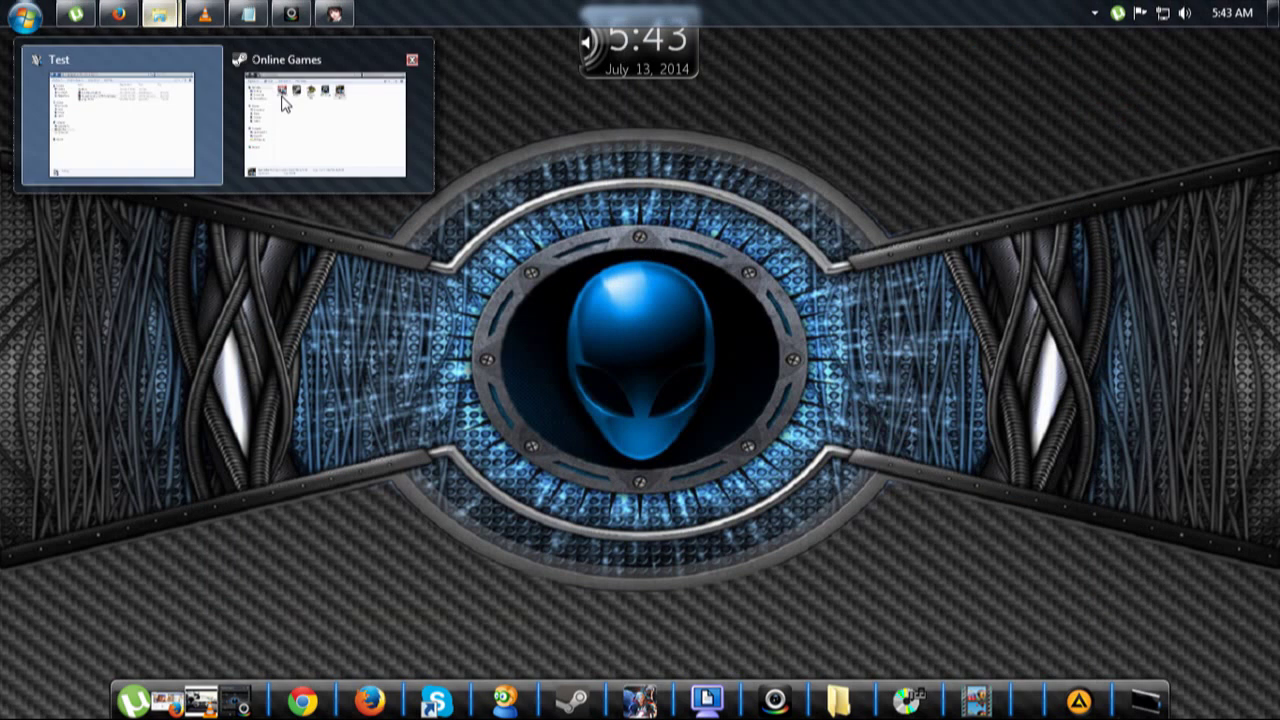
left_click(178, 120)
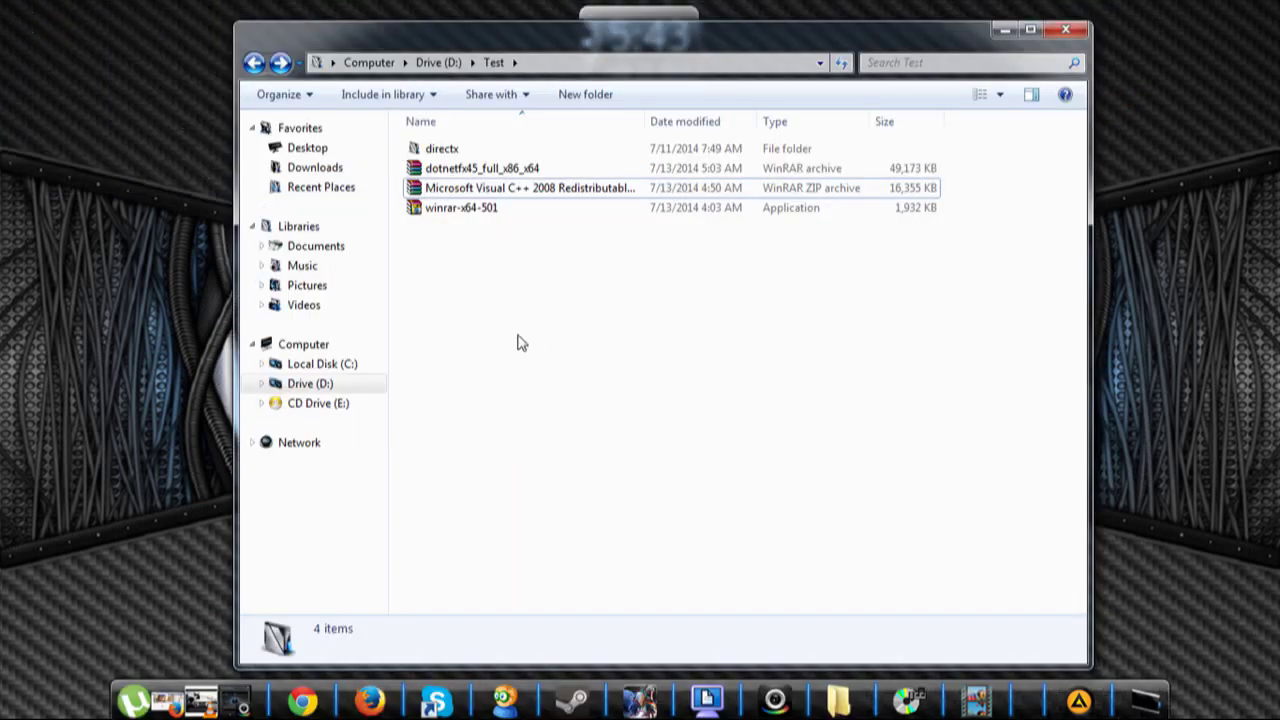
Switch to the empty Notepad window and write "THEN THE OLD LAUNCHER"
left_click(248, 14)
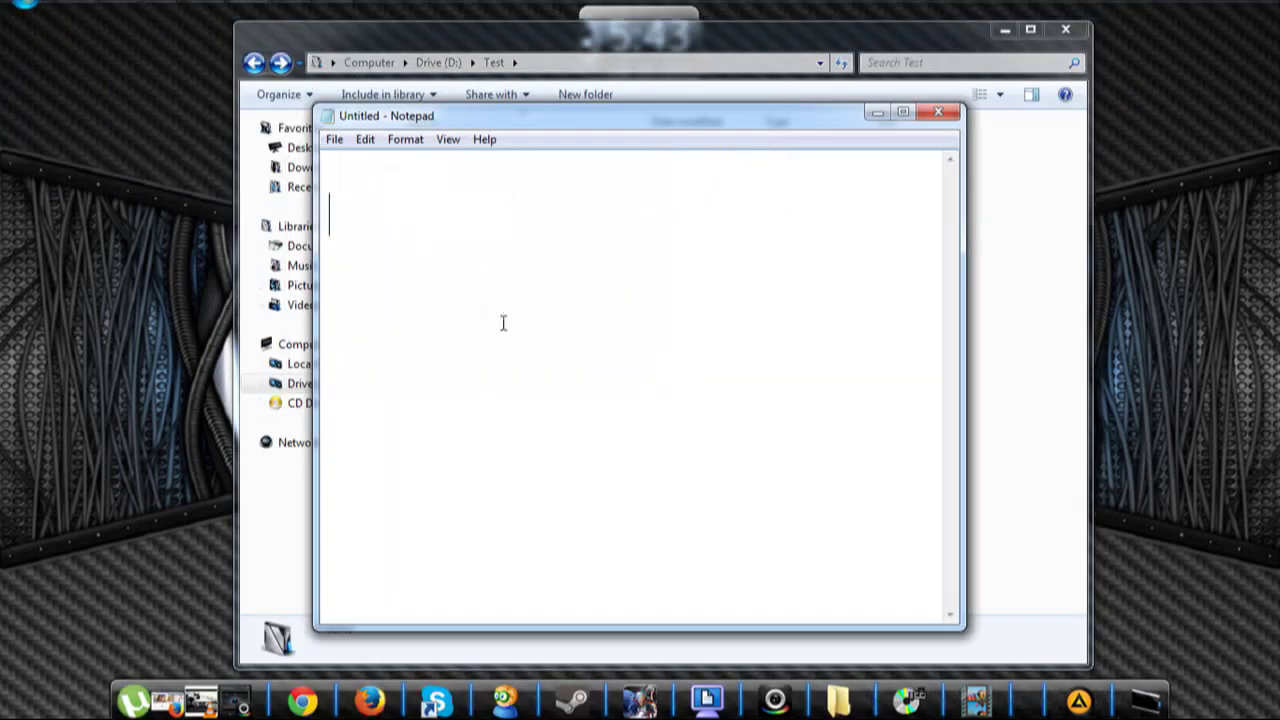
type("THEN")
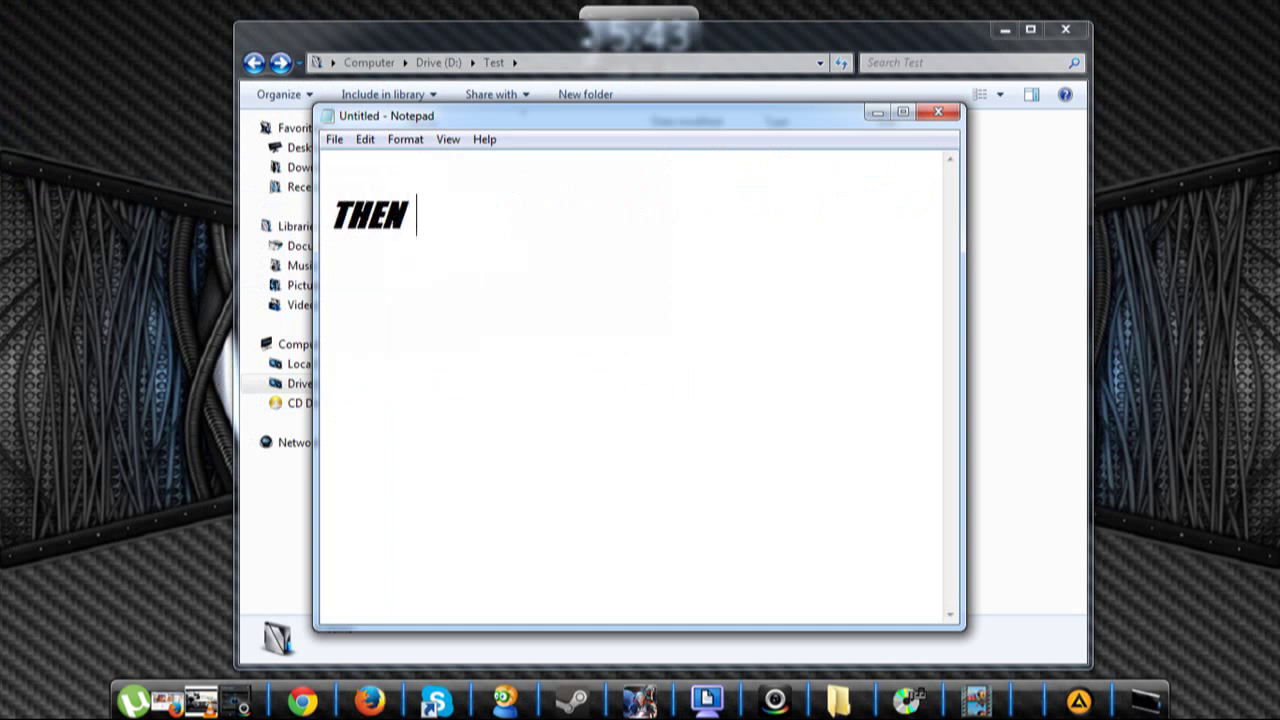
type("  THE O")
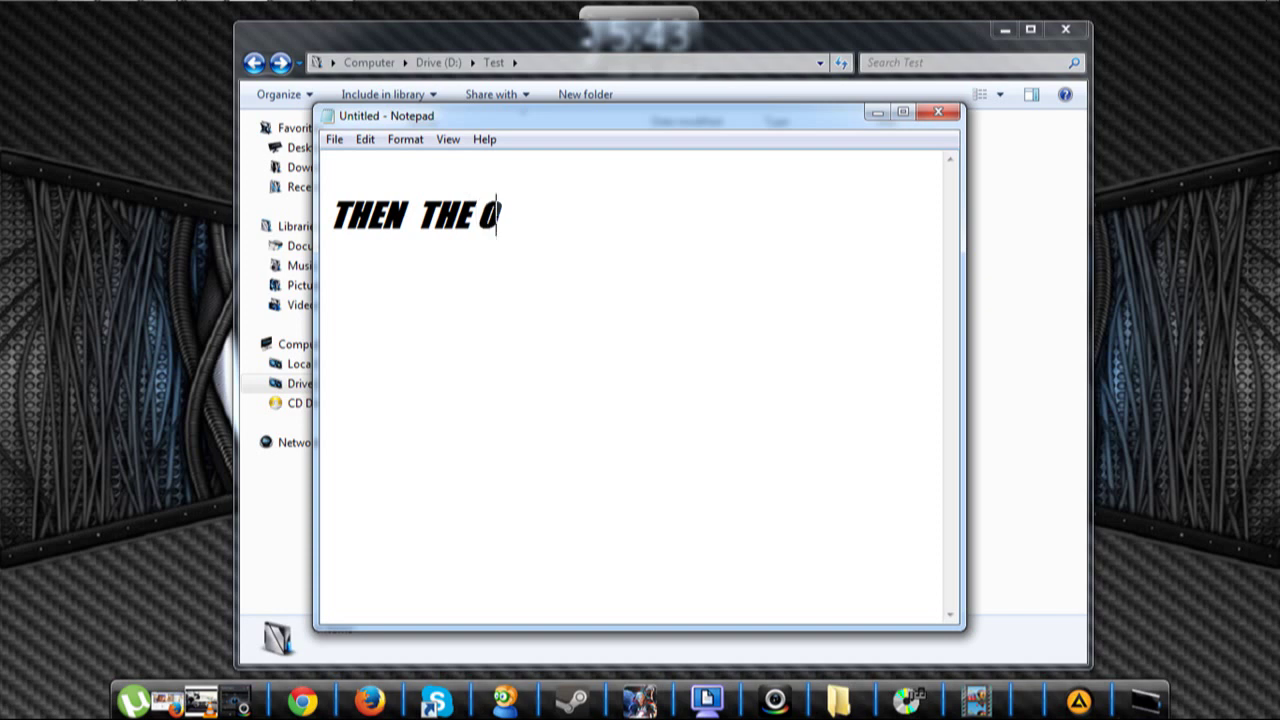
type("LD LAUN")
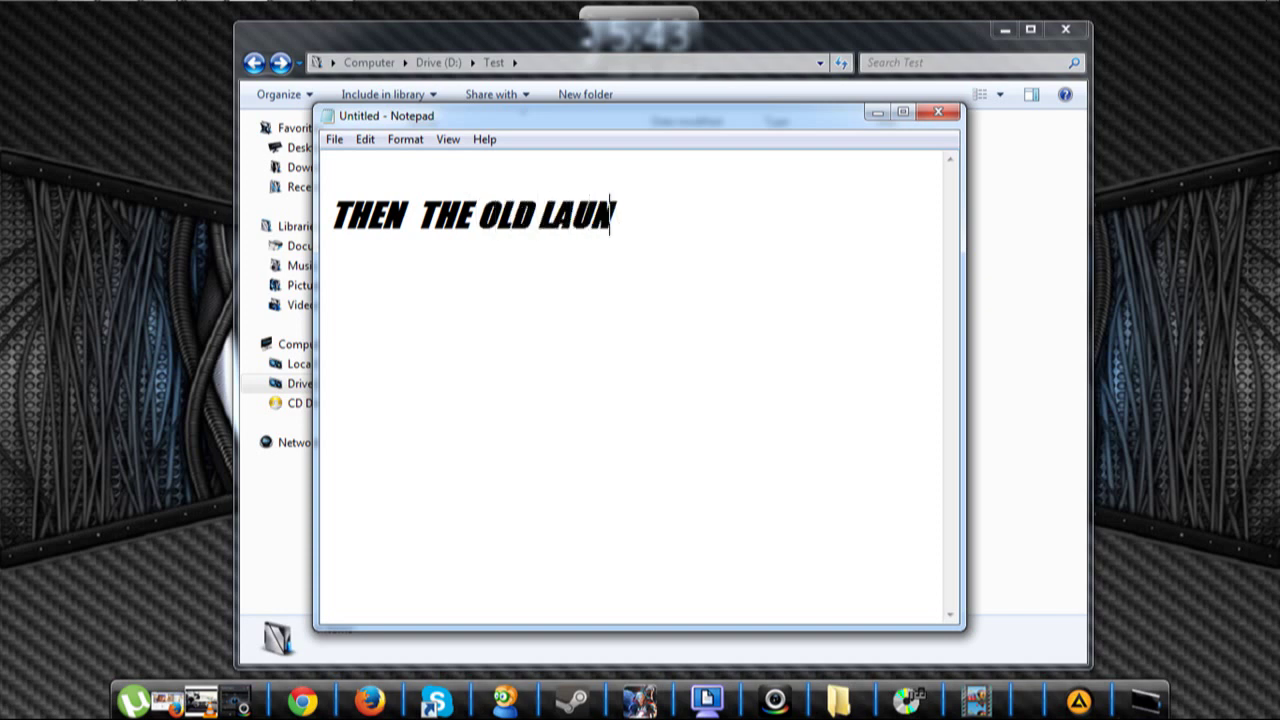
type("CHER")
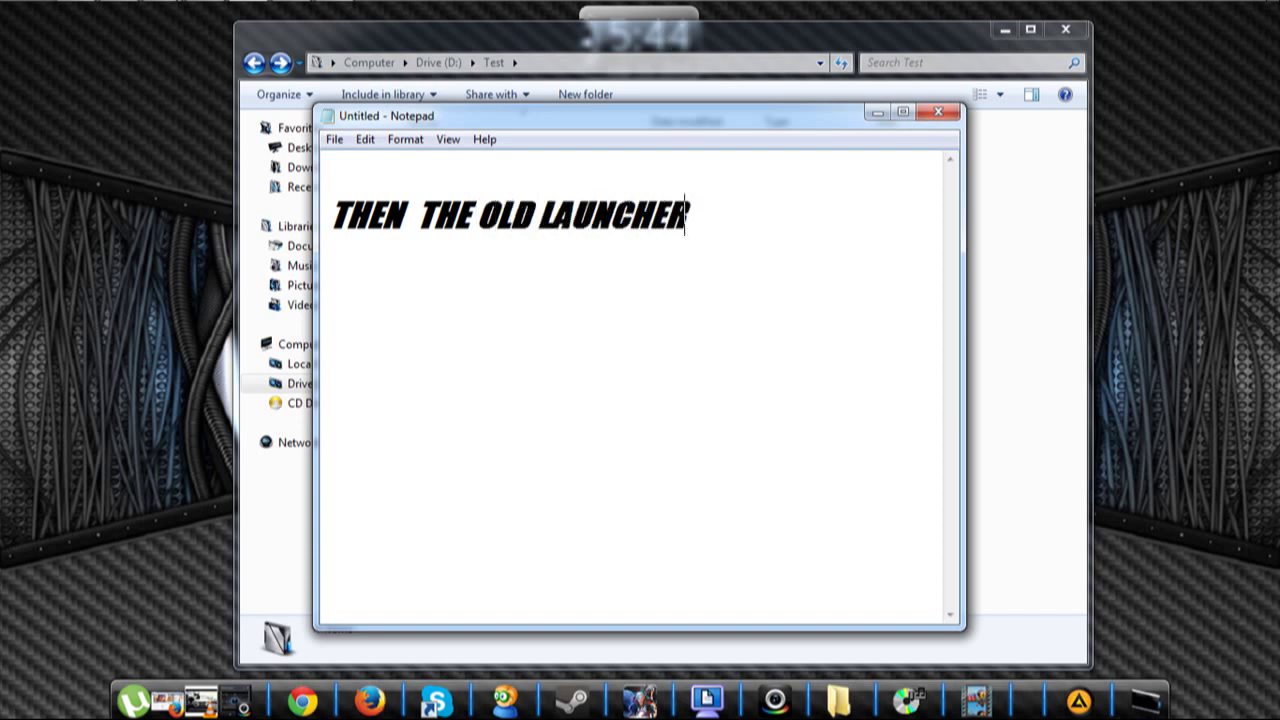
Delete the note about the old launcher and minimise Notepad
left_click_drag(689, 215, 270, 190)
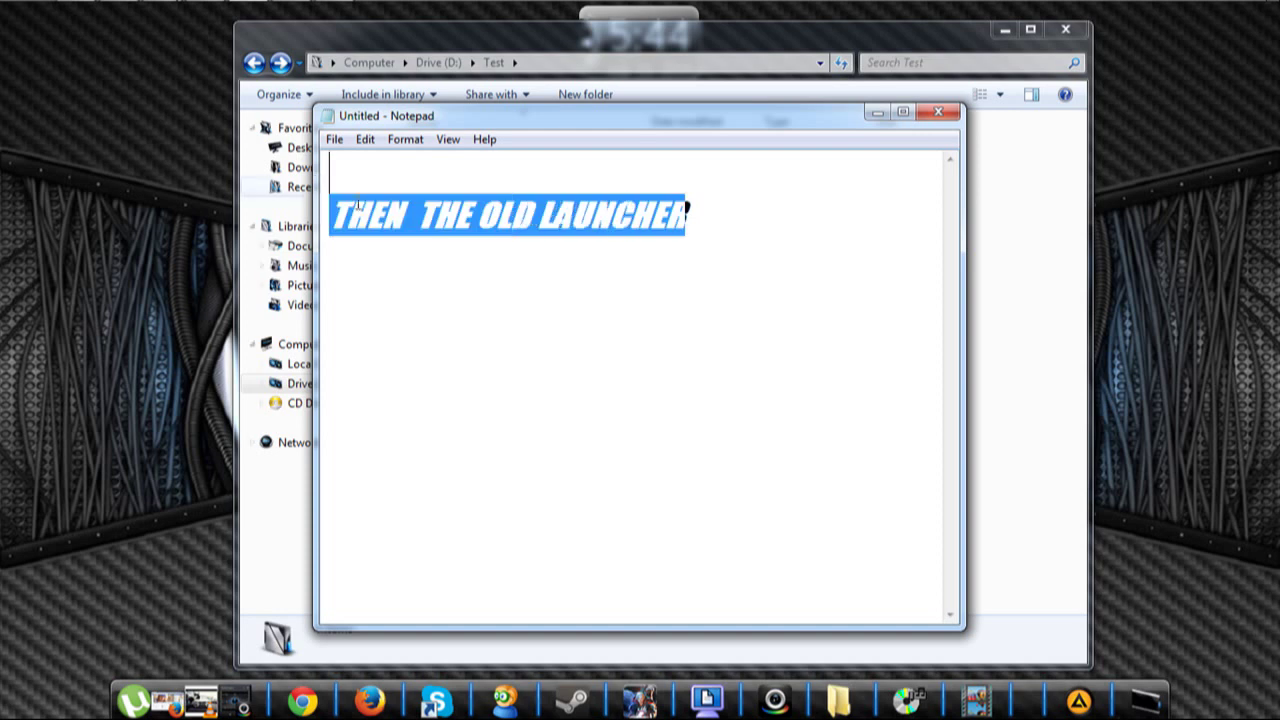
right_click(447, 222)
left_click(535, 329)
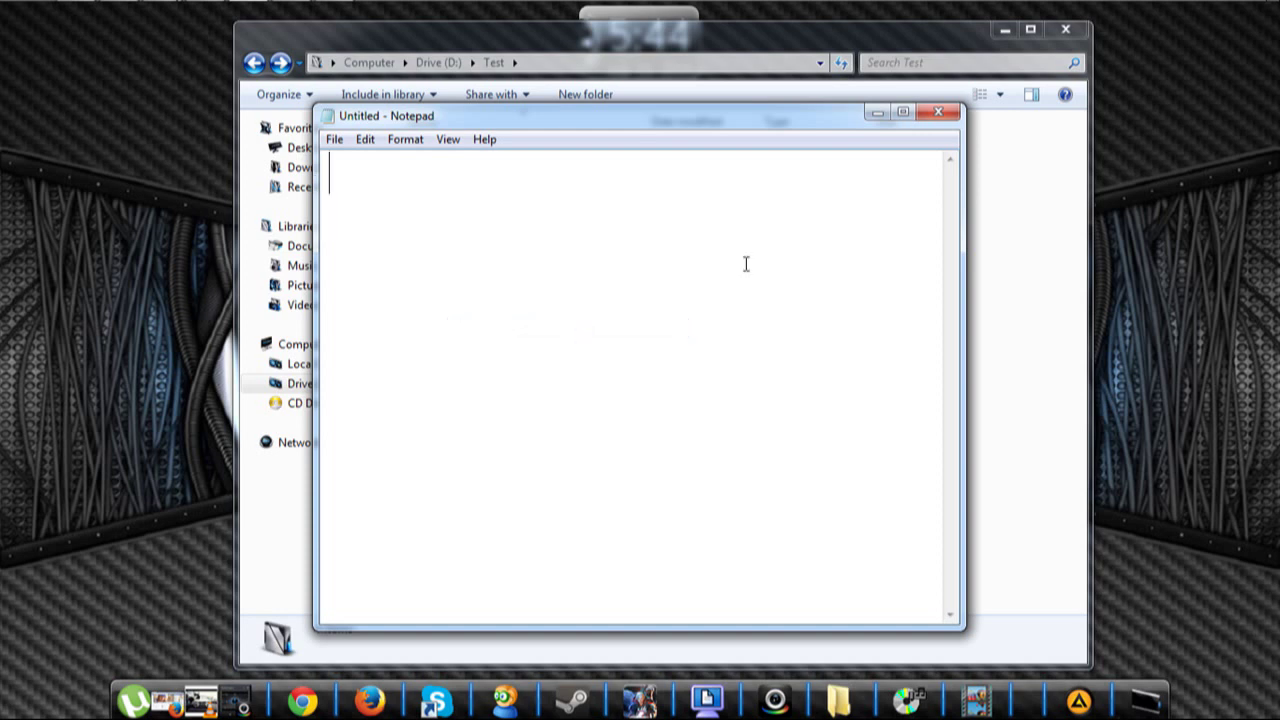
left_click(876, 113)
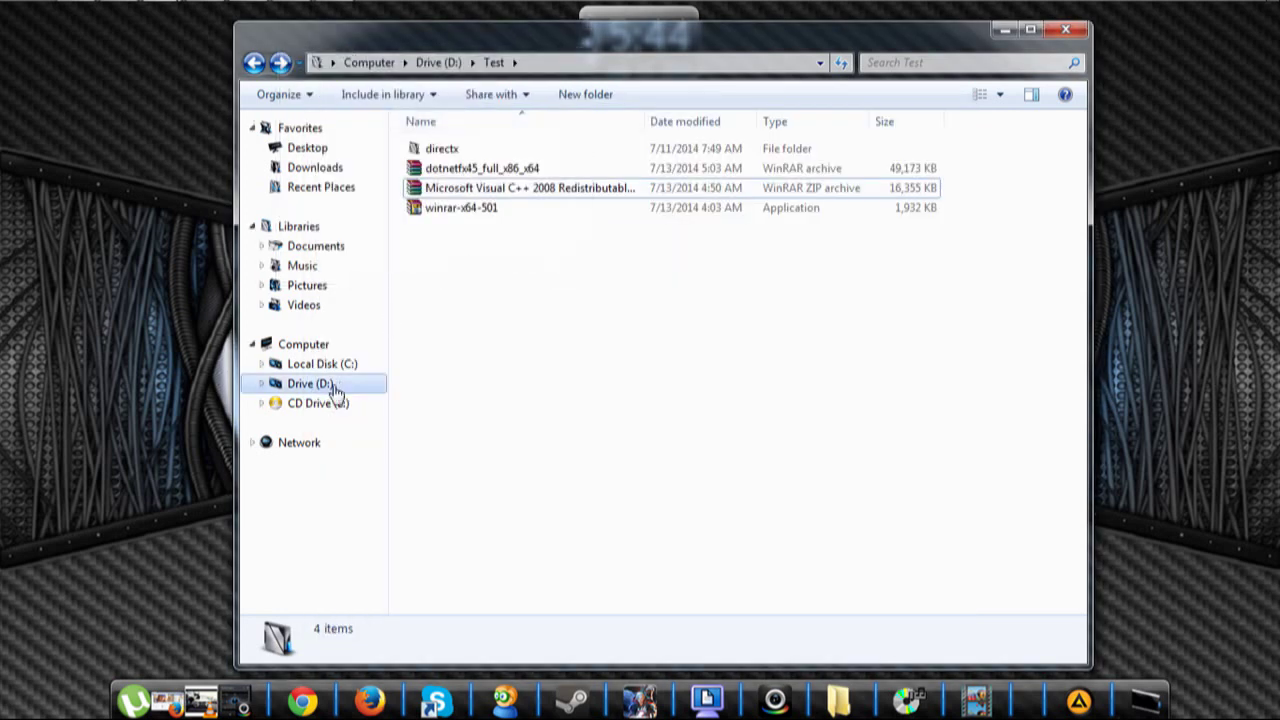
Show Drive (D:) in the folder window and open the properties of Ran Online PH in the Online Games folder
left_click(312, 388)
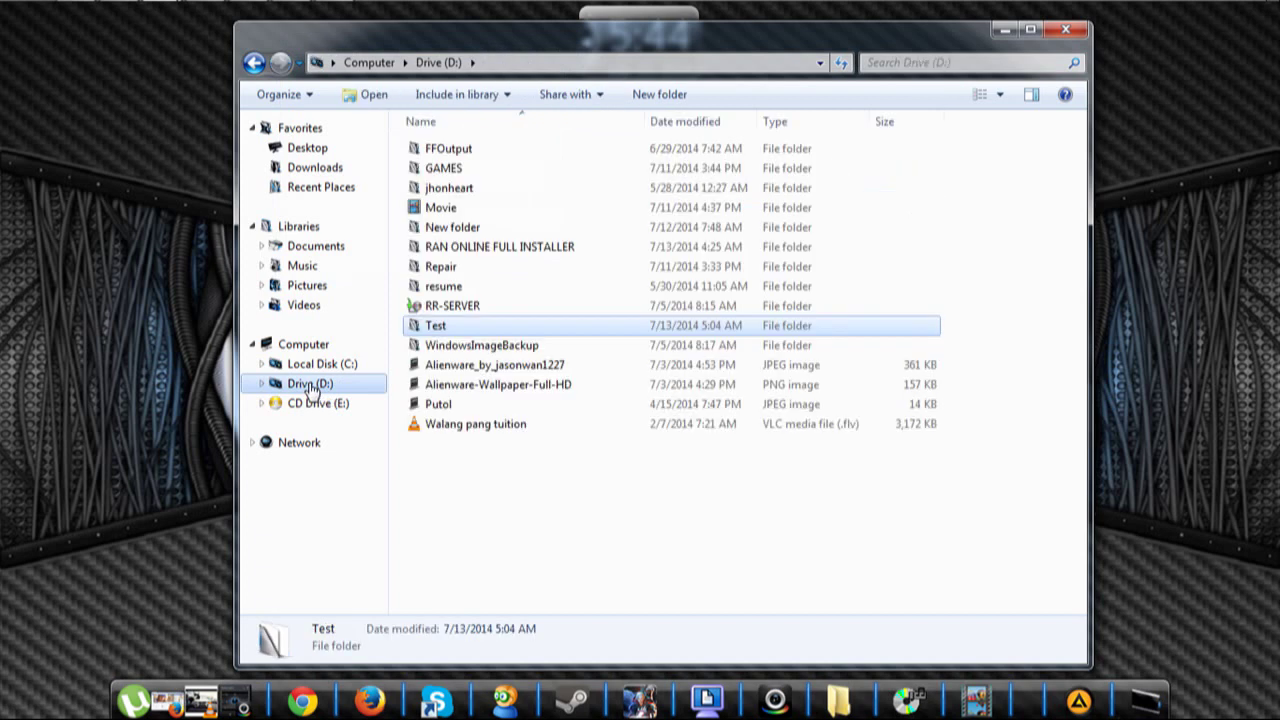
left_click(583, 693)
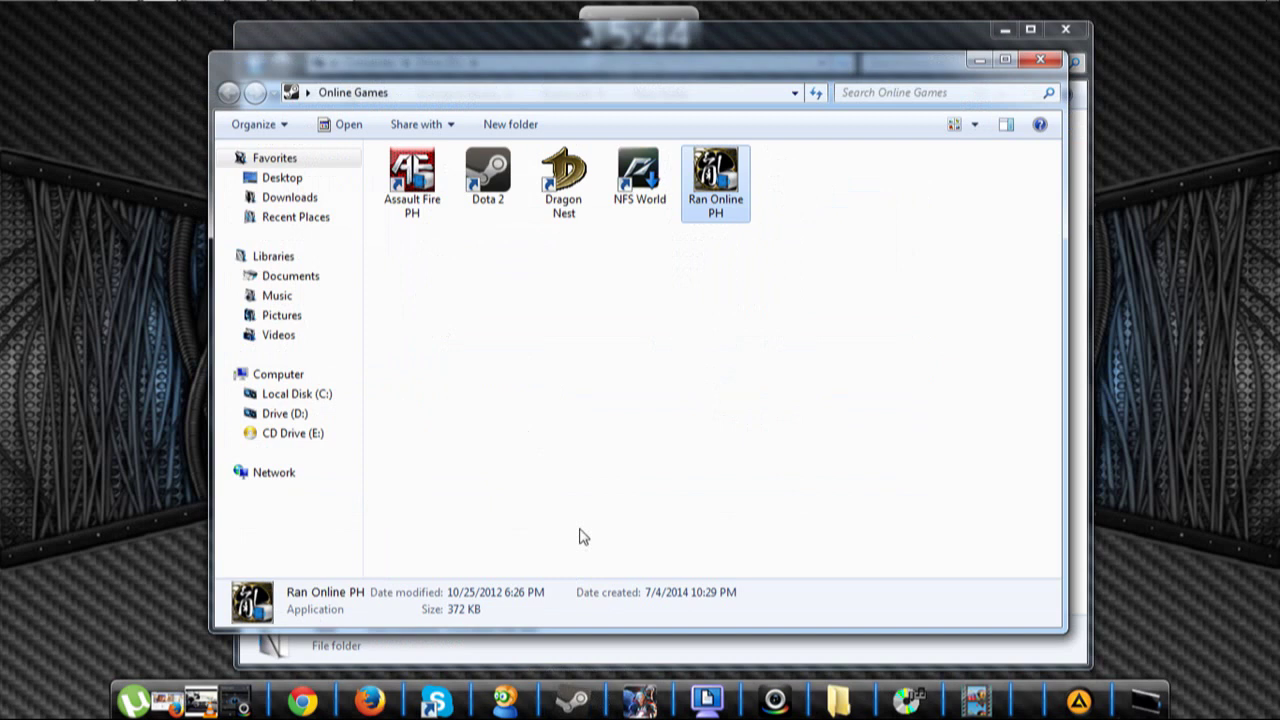
right_click(728, 196)
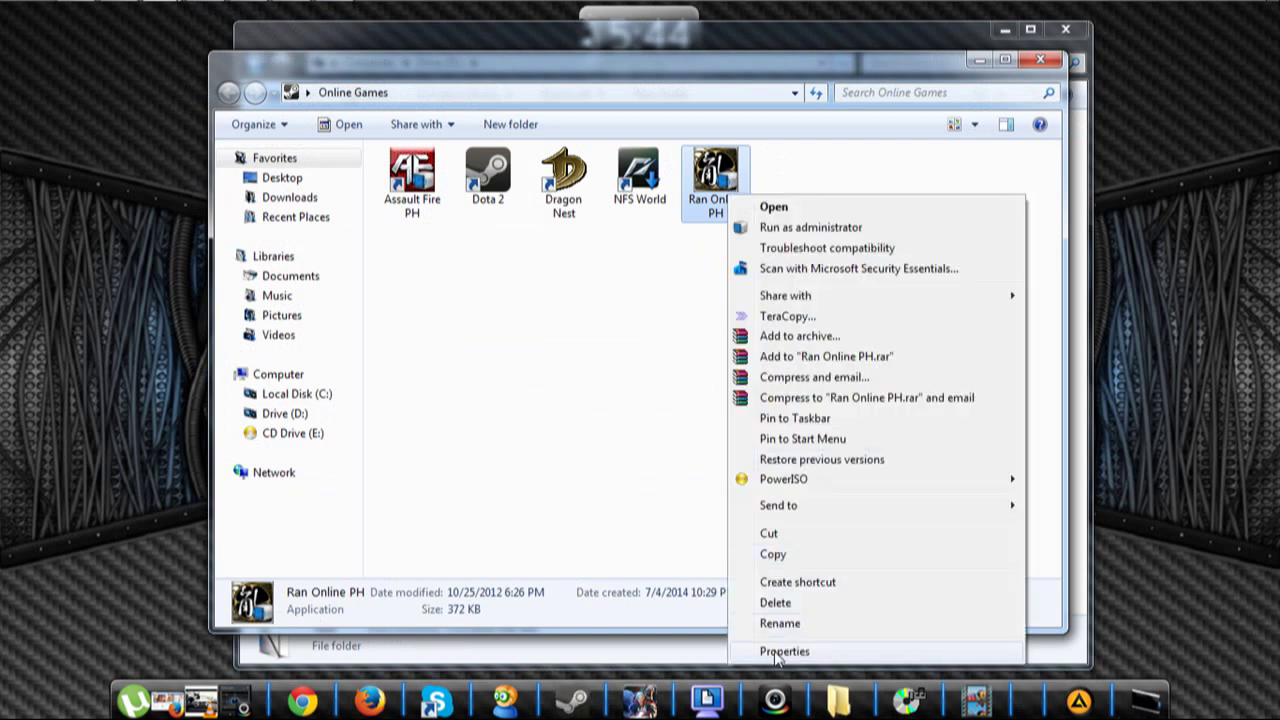
left_click(800, 652)
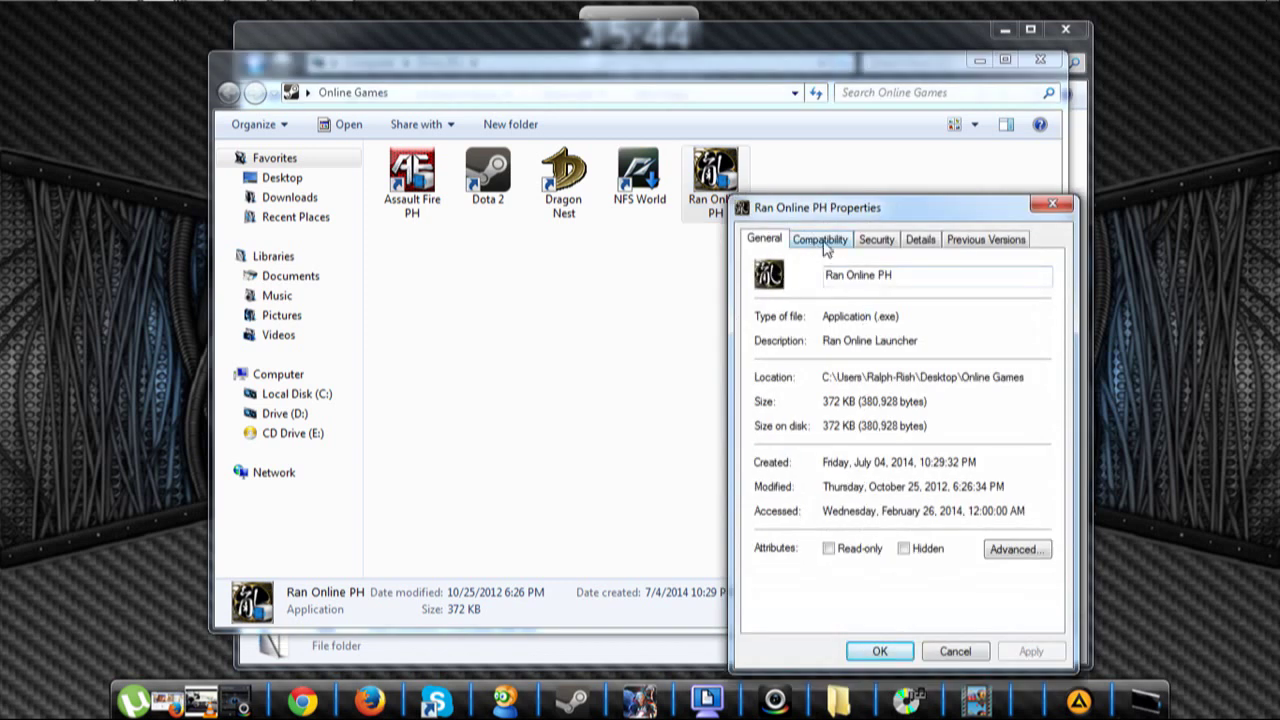
Set Ran Online PH to run as an administrator in its compatibility settings, apply the change and close the properties
left_click(822, 241)
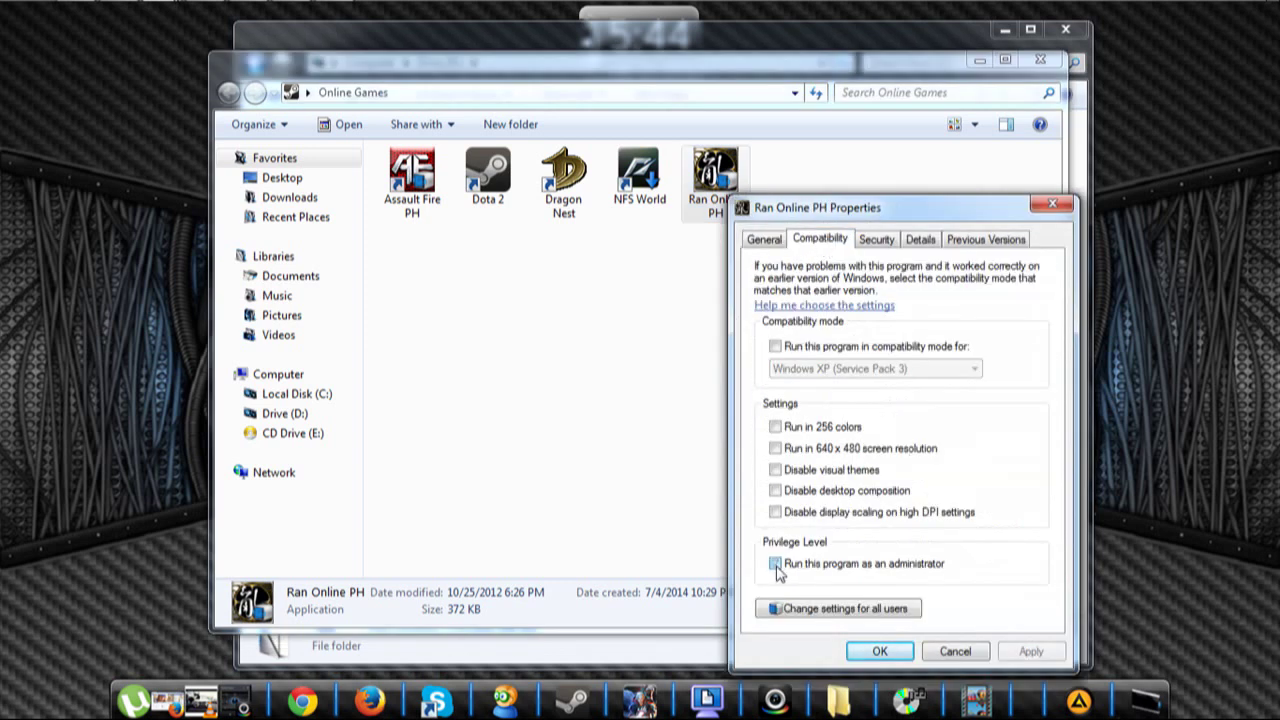
left_click(776, 564)
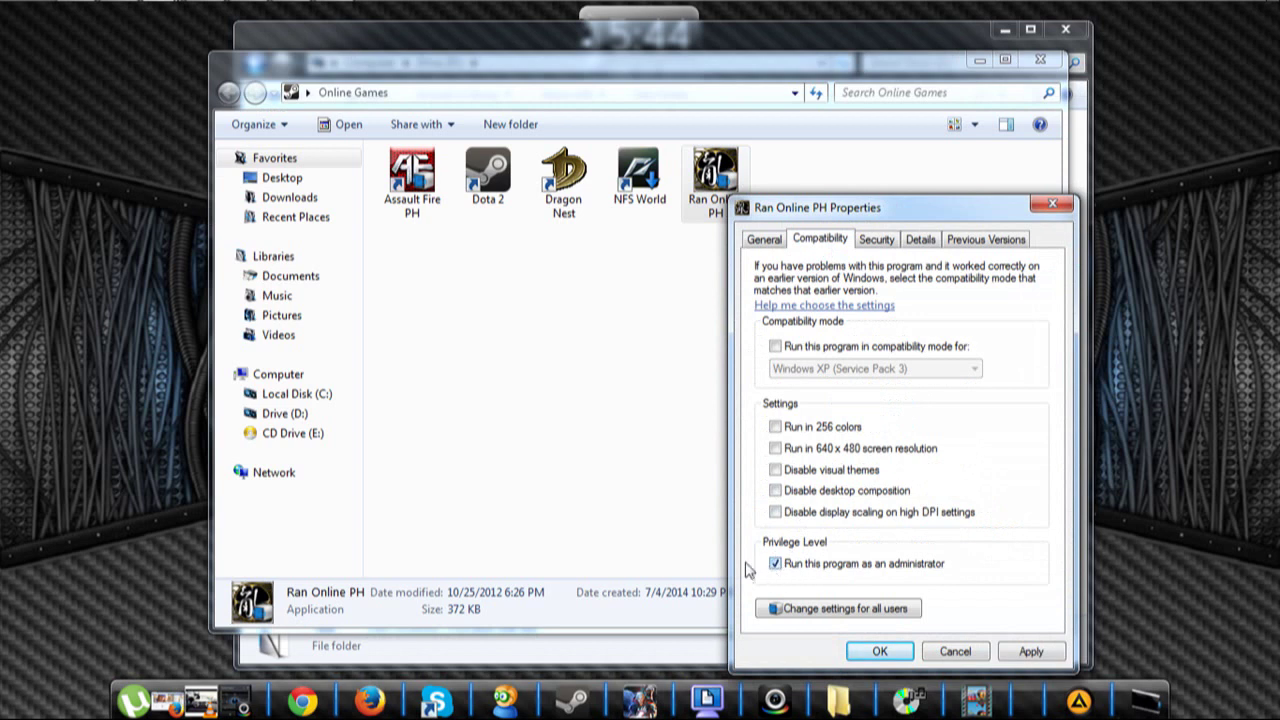
left_click(1031, 652)
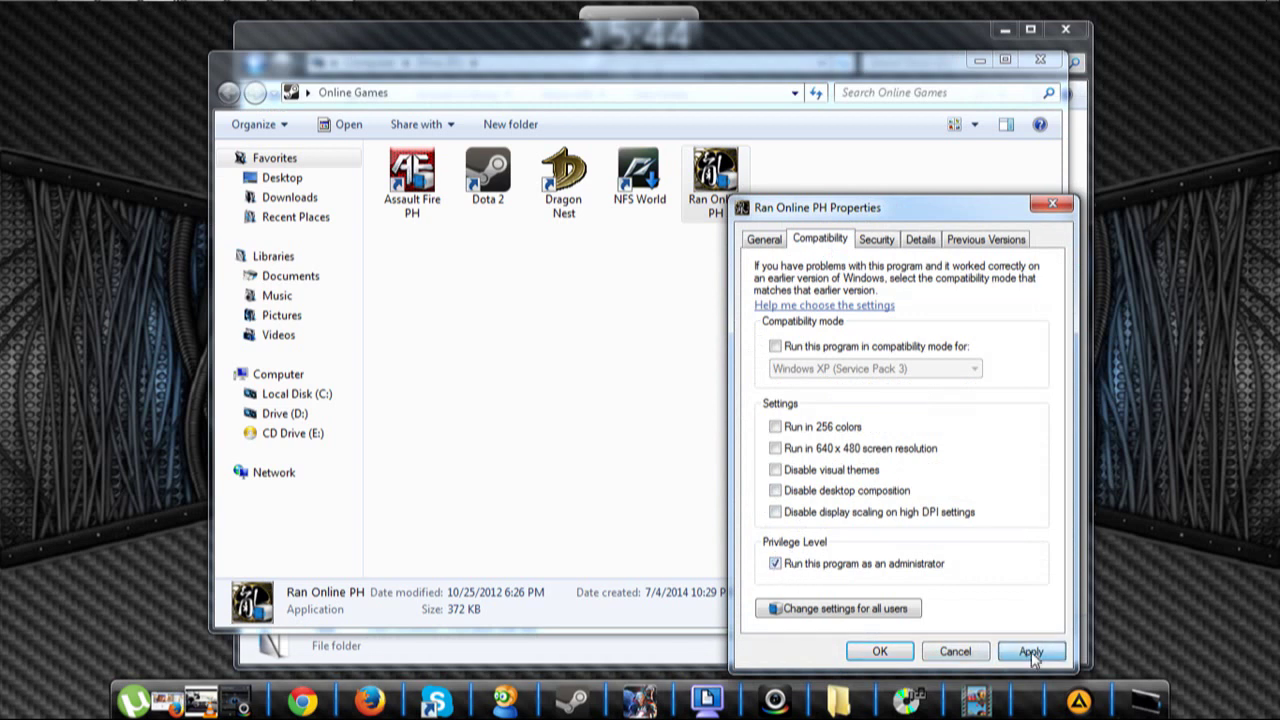
left_click(882, 651)
left_click(837, 566)
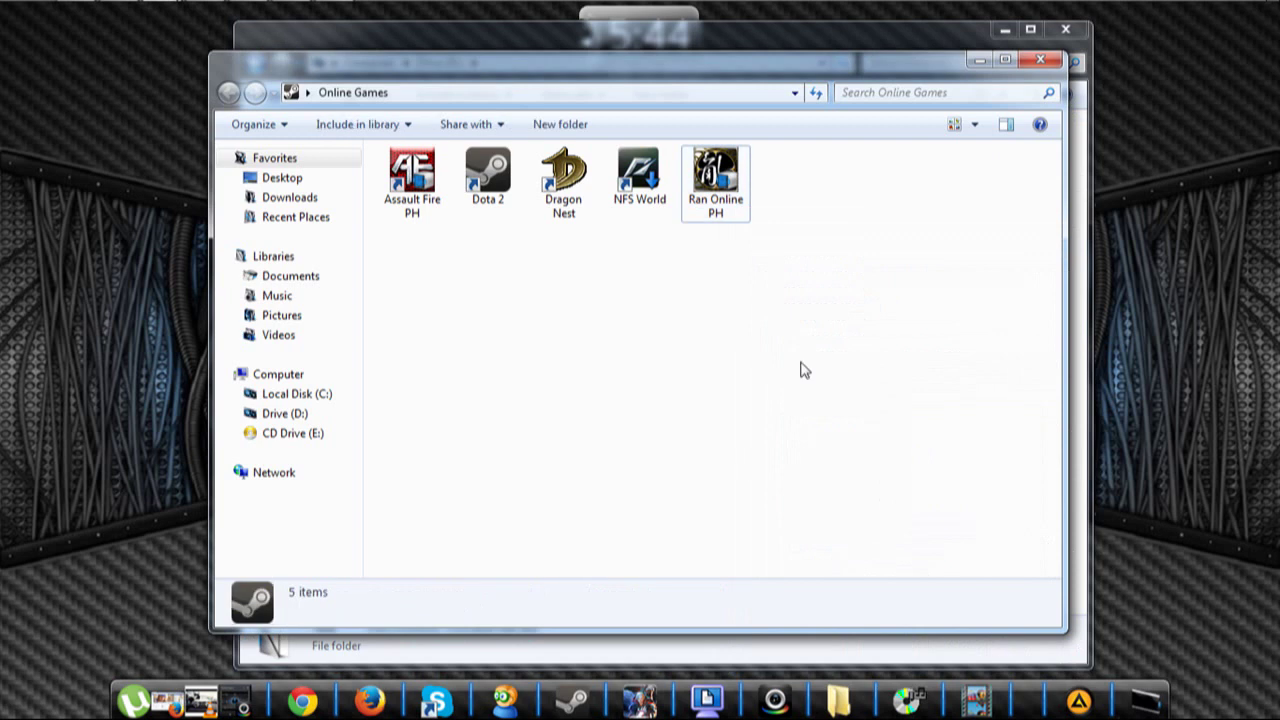
Select Ran Online PH and close the Online Games folder window
mouse_move(205, 8)
double_click(714, 196)
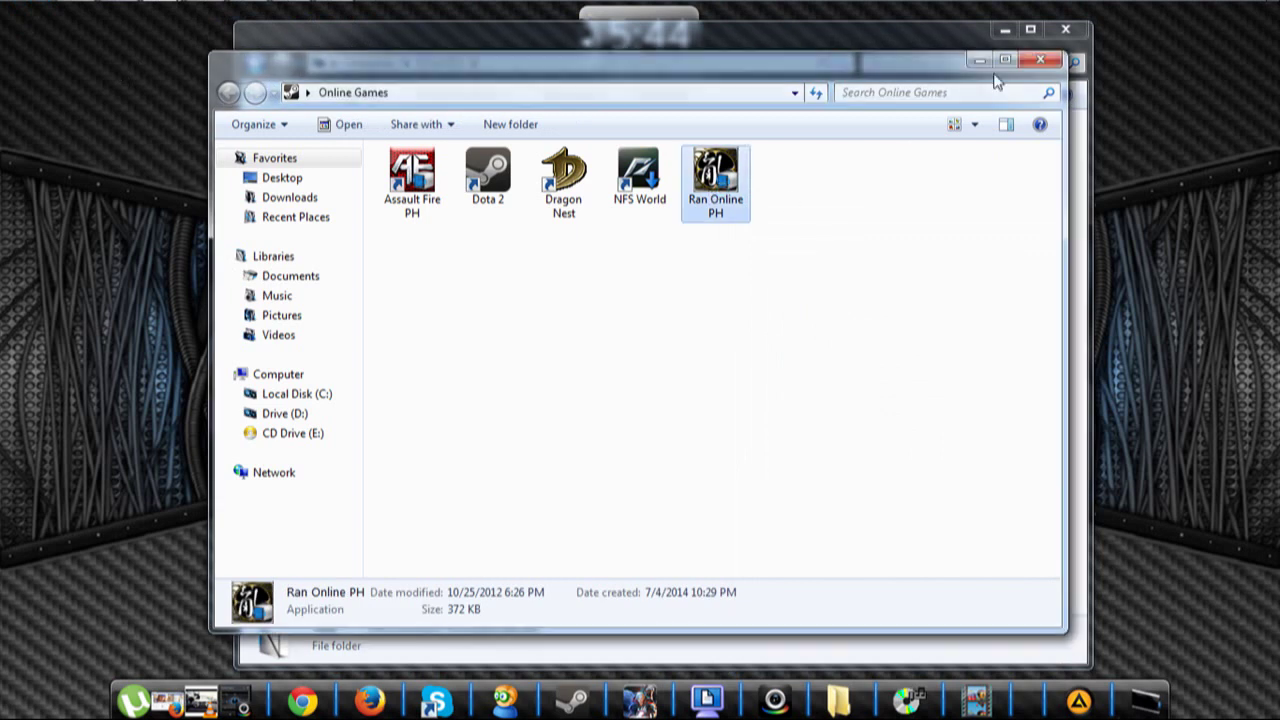
left_click(1040, 60)
Bring Notepad back up and write the note "ITS OK NOW YOUR WINDOWS 8 64-BIT OS"
mouse_move(336, 6)
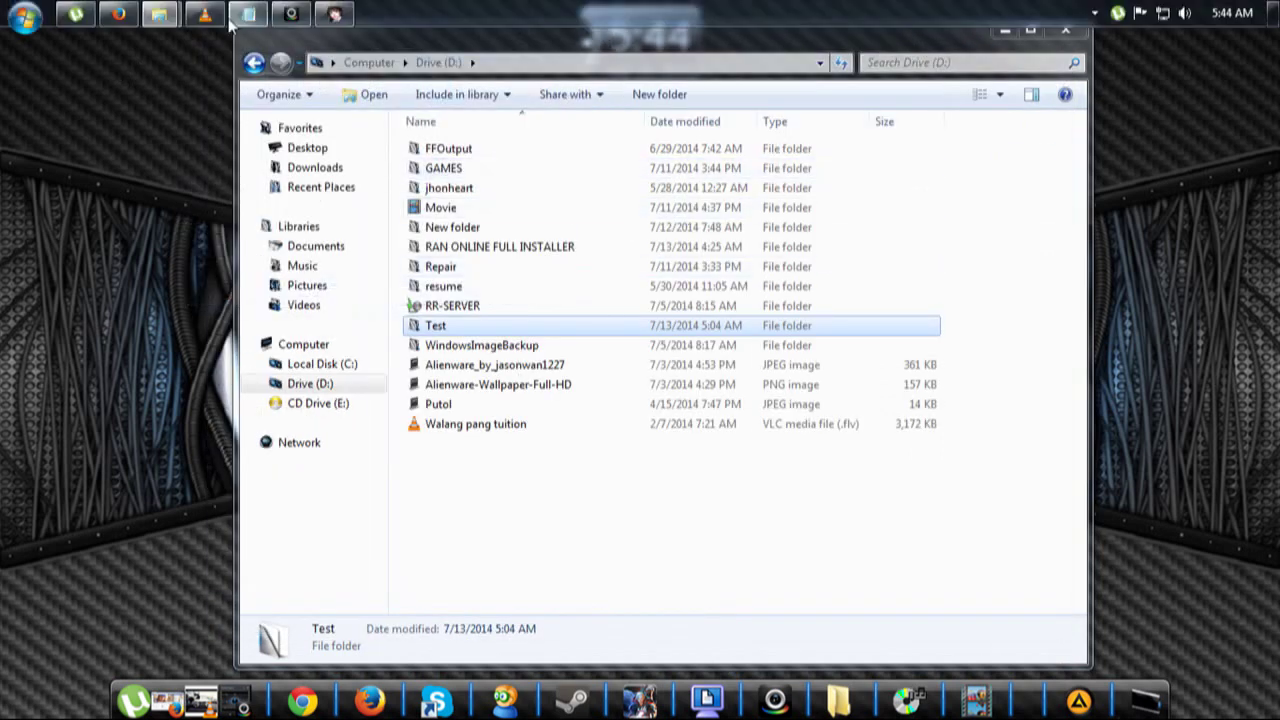
left_click(249, 14)
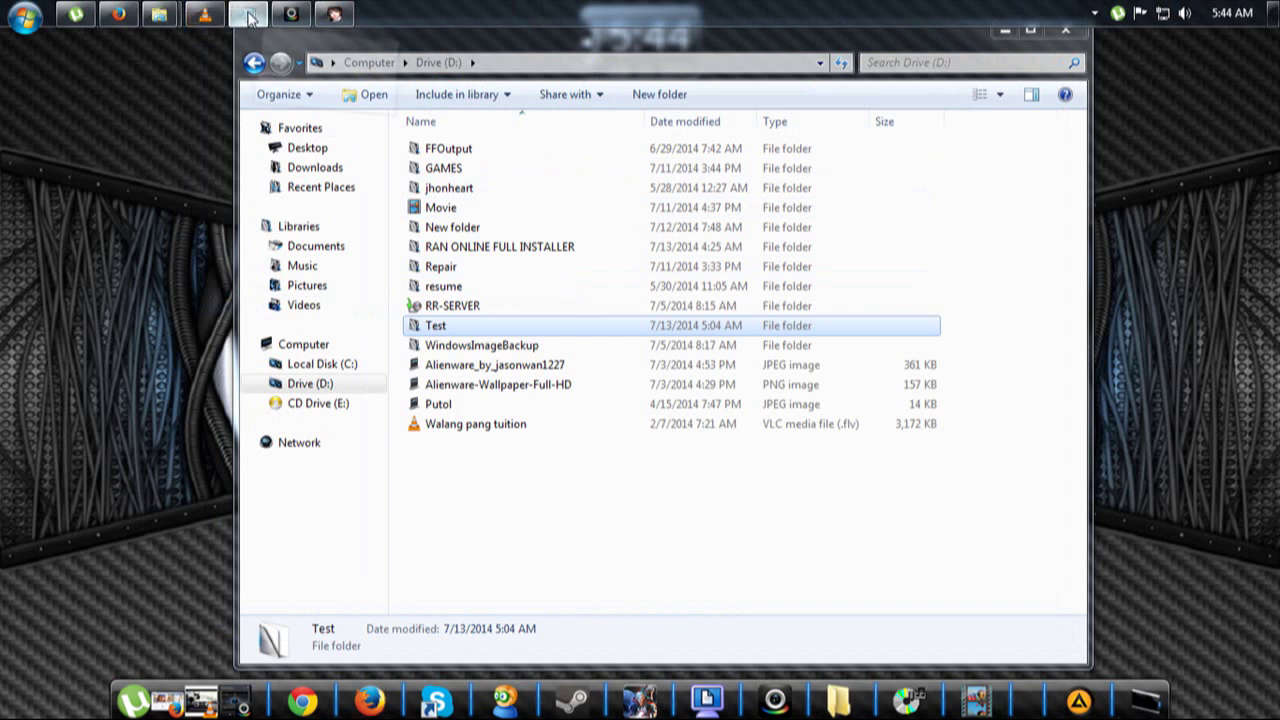
type("ITS OK N")
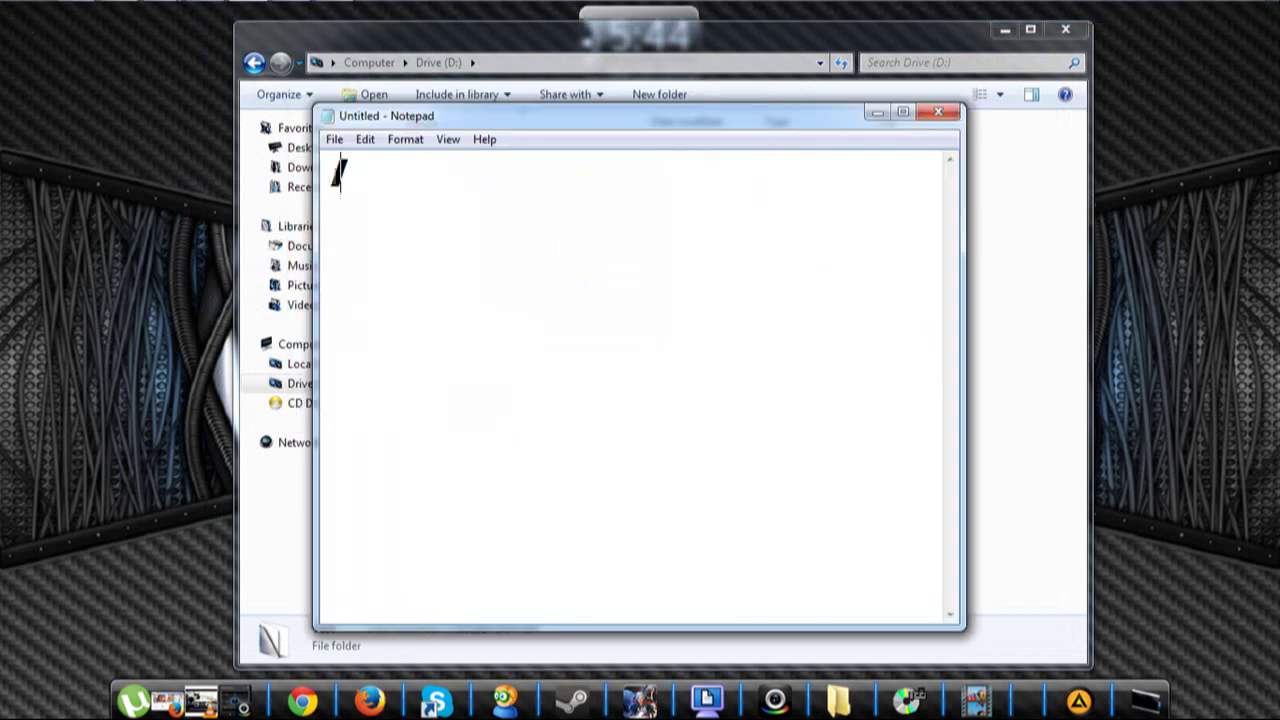
type("OW")
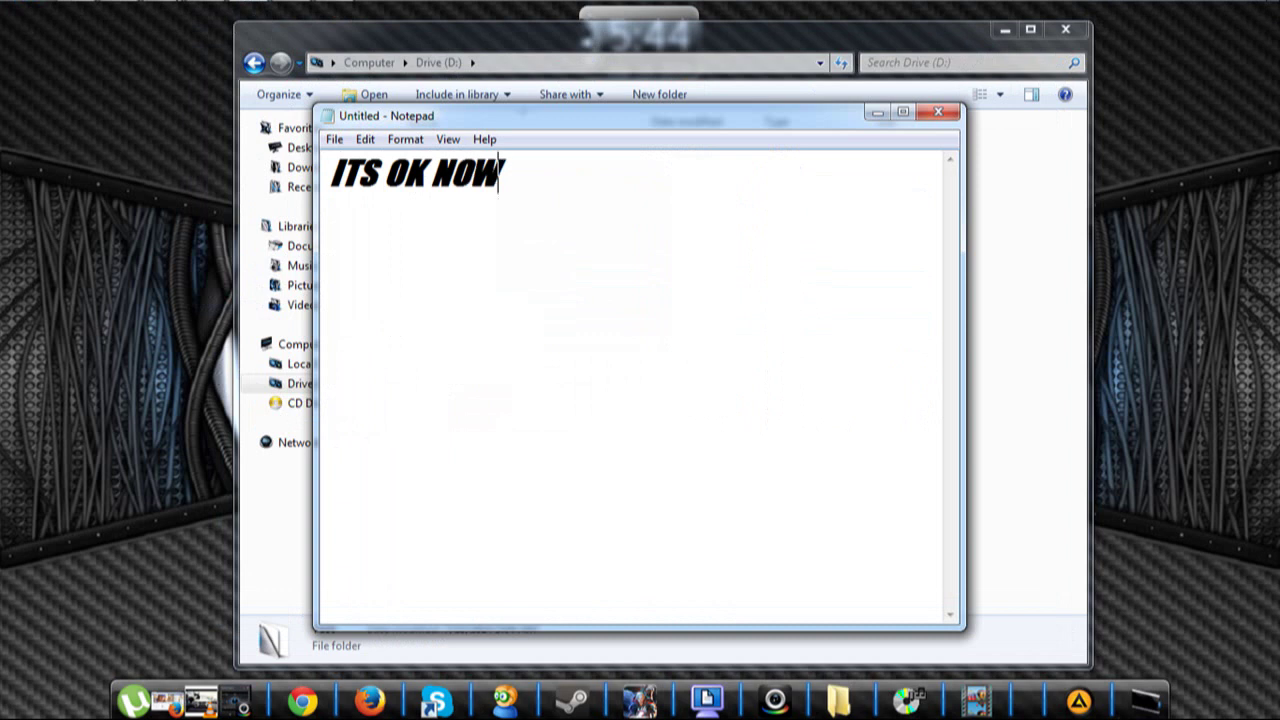
type(" YOUR WIND")
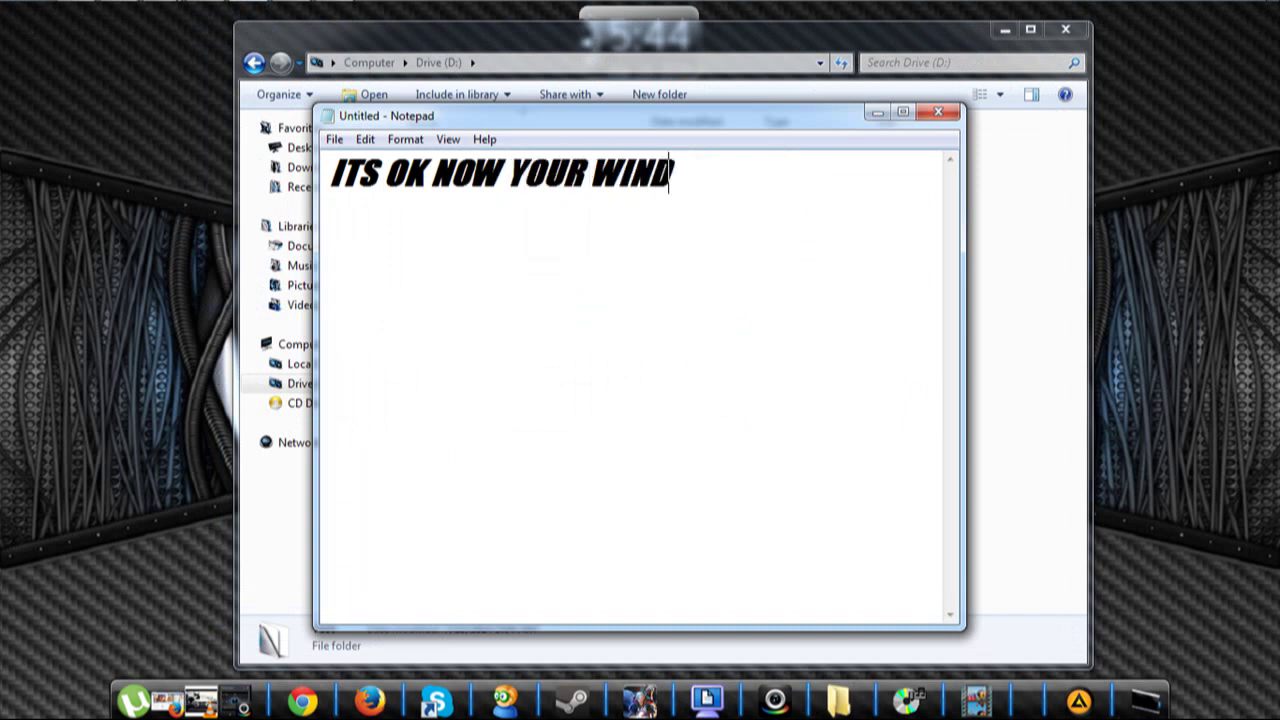
type("OWS 8")
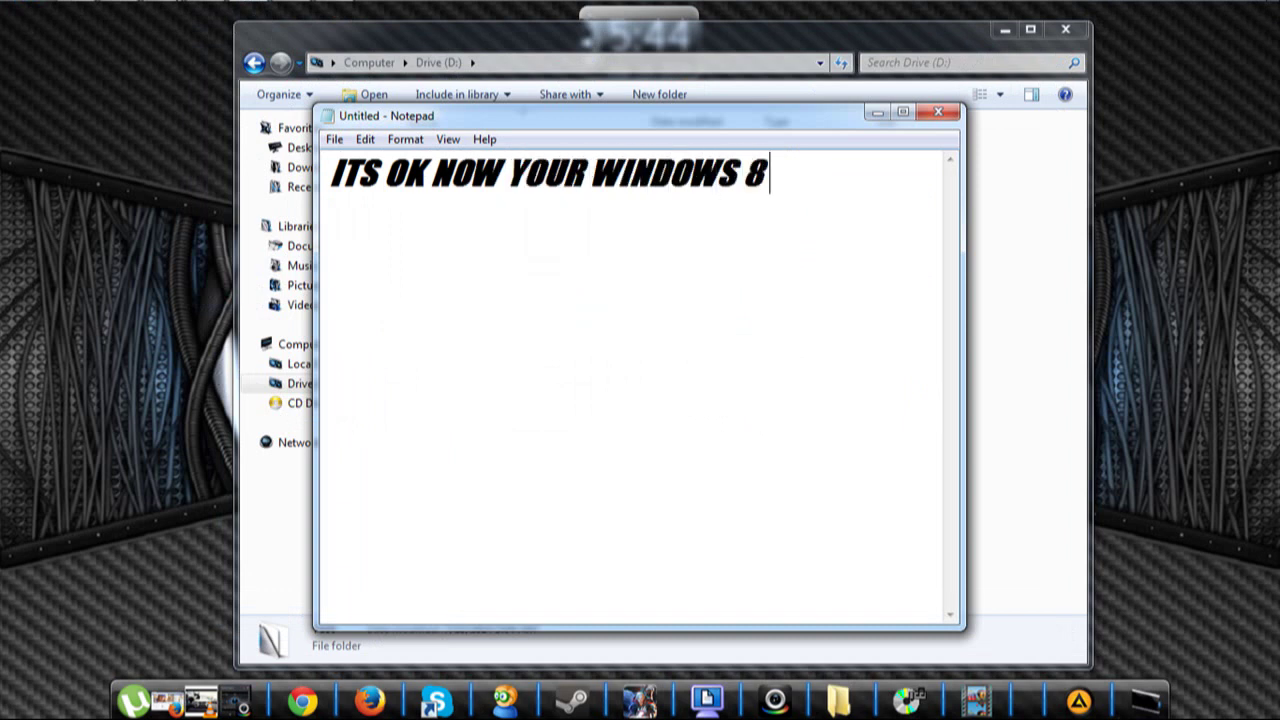
type(" 64-B")
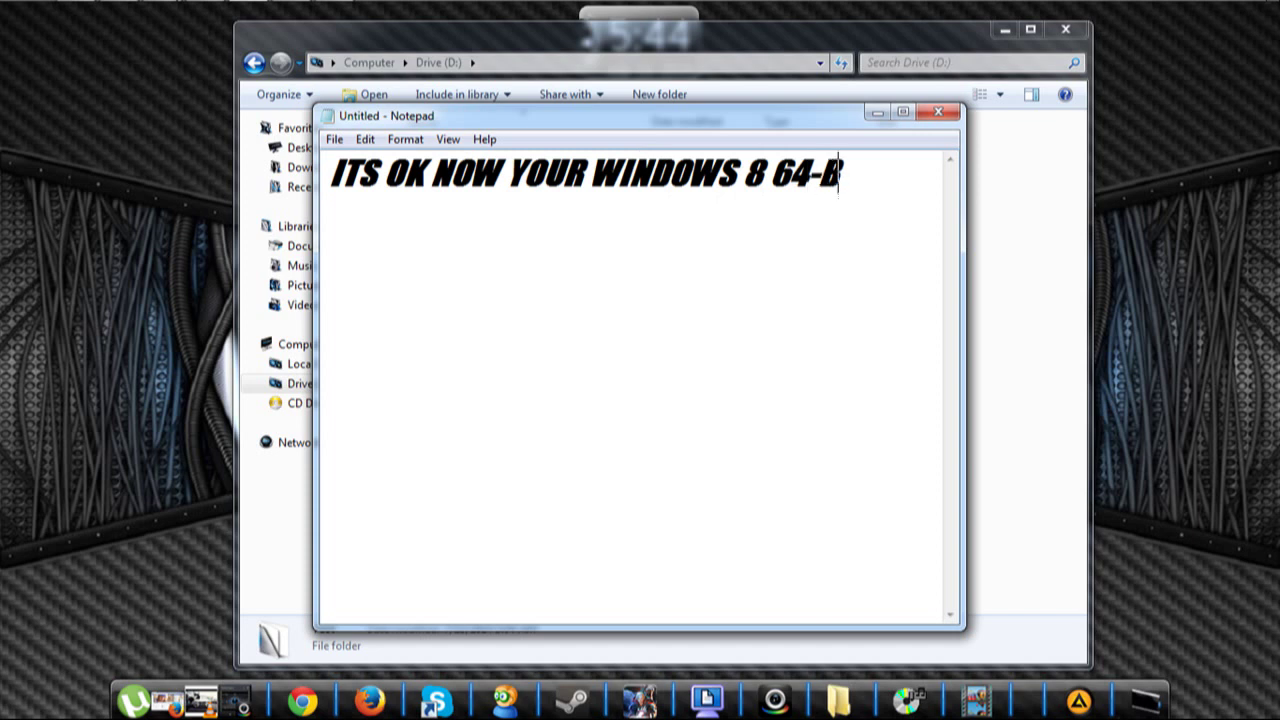
type("IT OS   ")
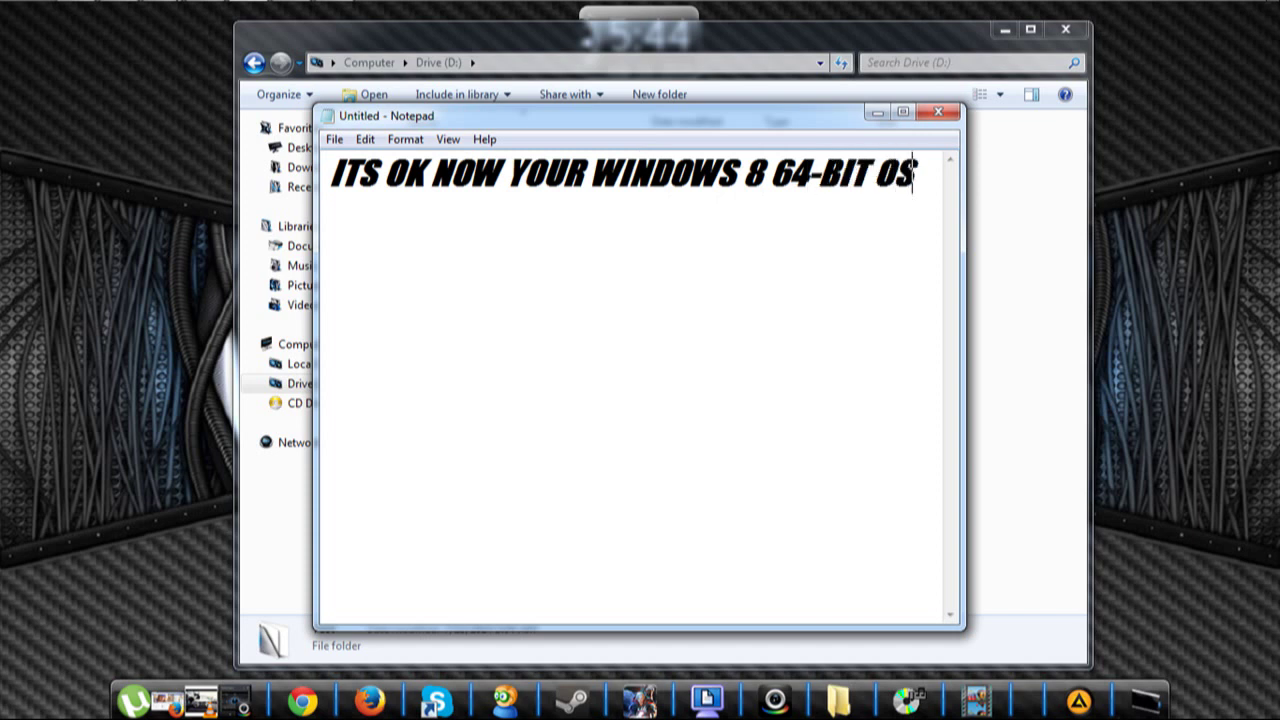
Add "NOW DOWNLOAD THE NEW FULL INSTALLER OF RAN ONLINE PH" and "AND ALL PATCH...." a few lines below the Windows 8 note
type("NOW DOWN")
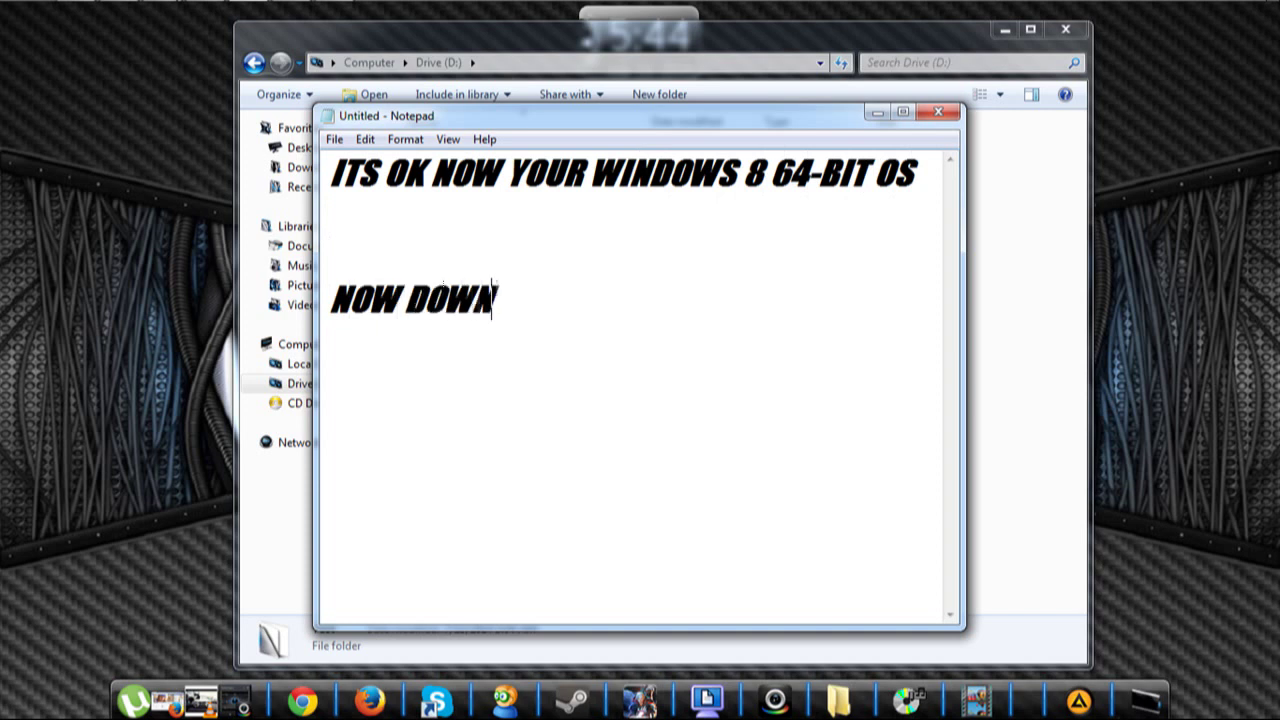
type("LOAD THE")
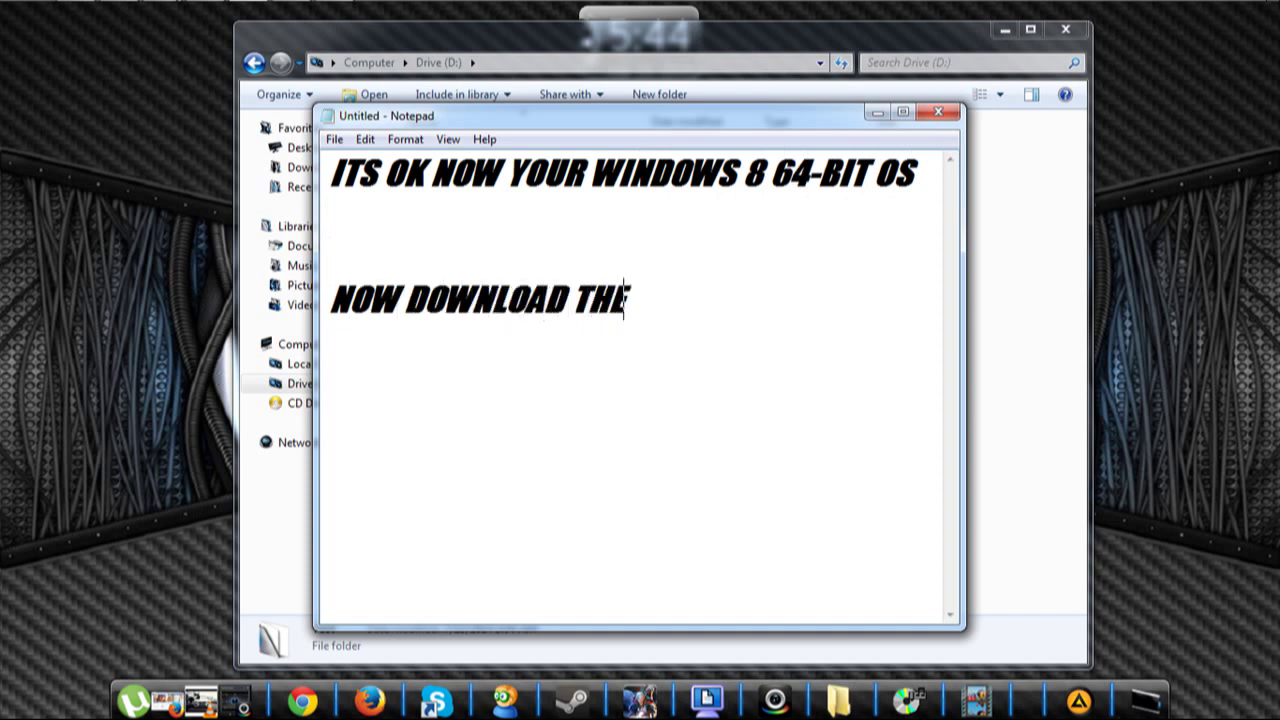
type(" N")
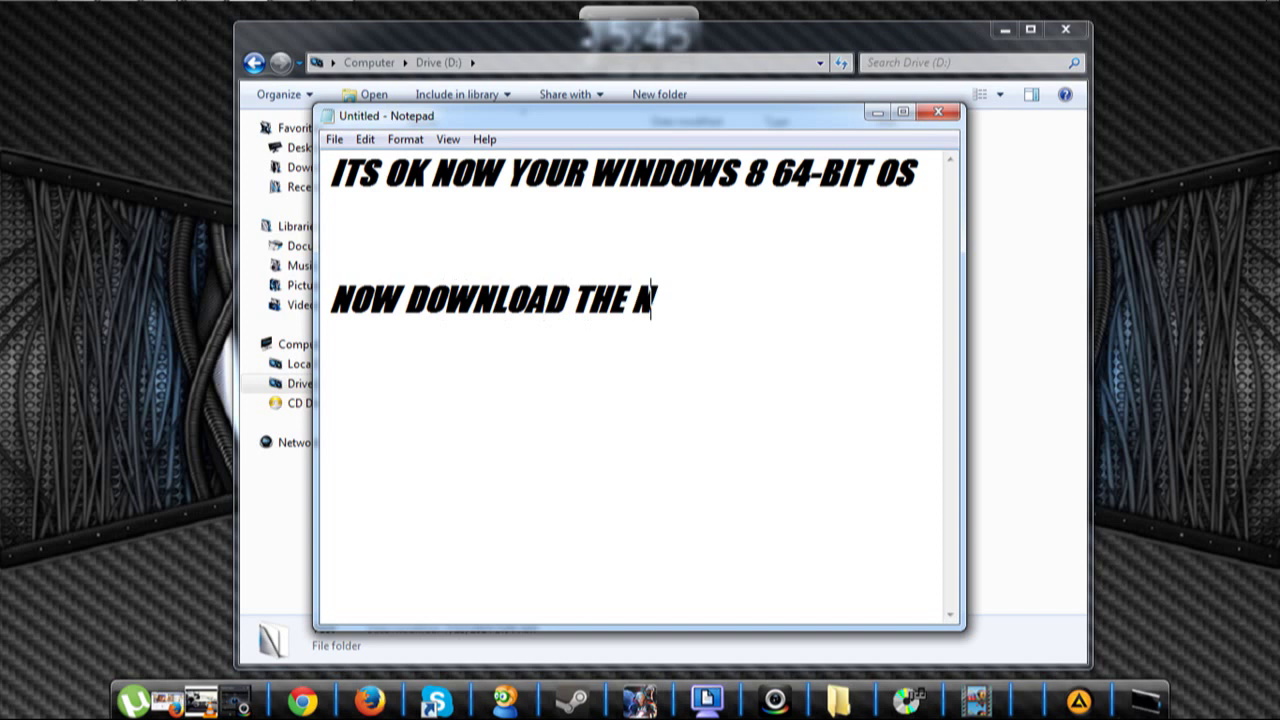
type("EW FULL INSTALLER")
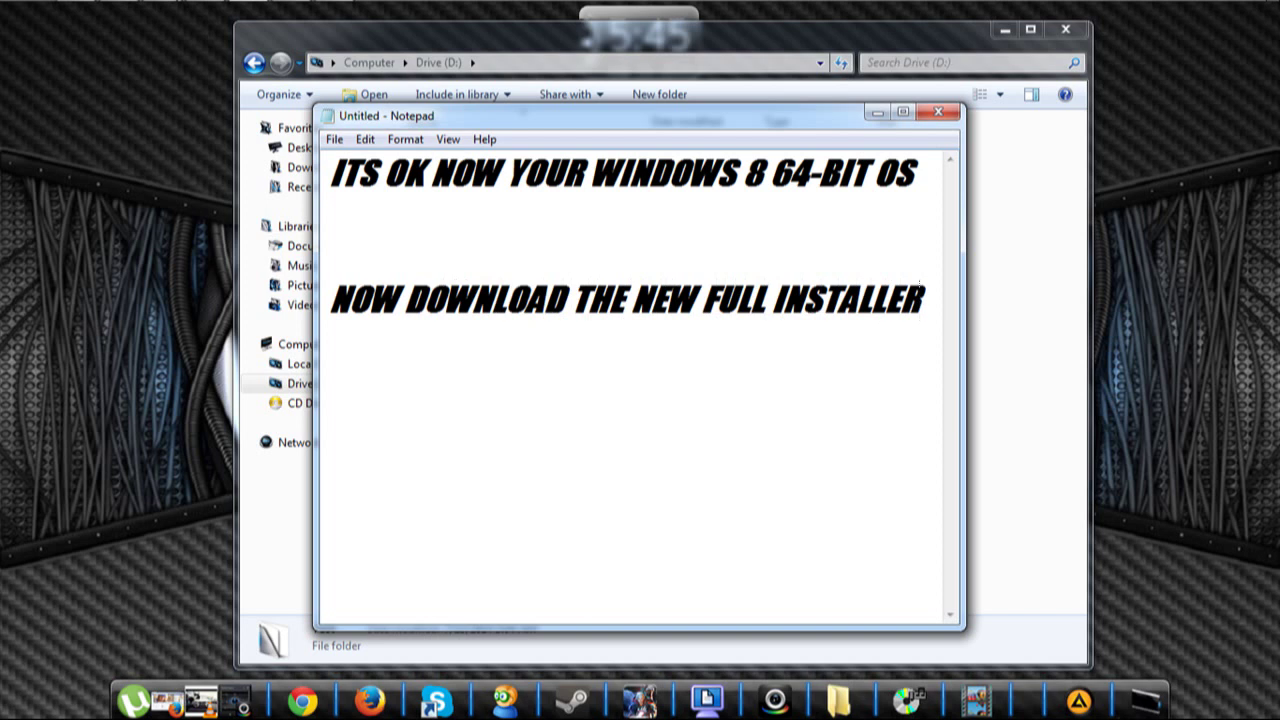
type("OF R")
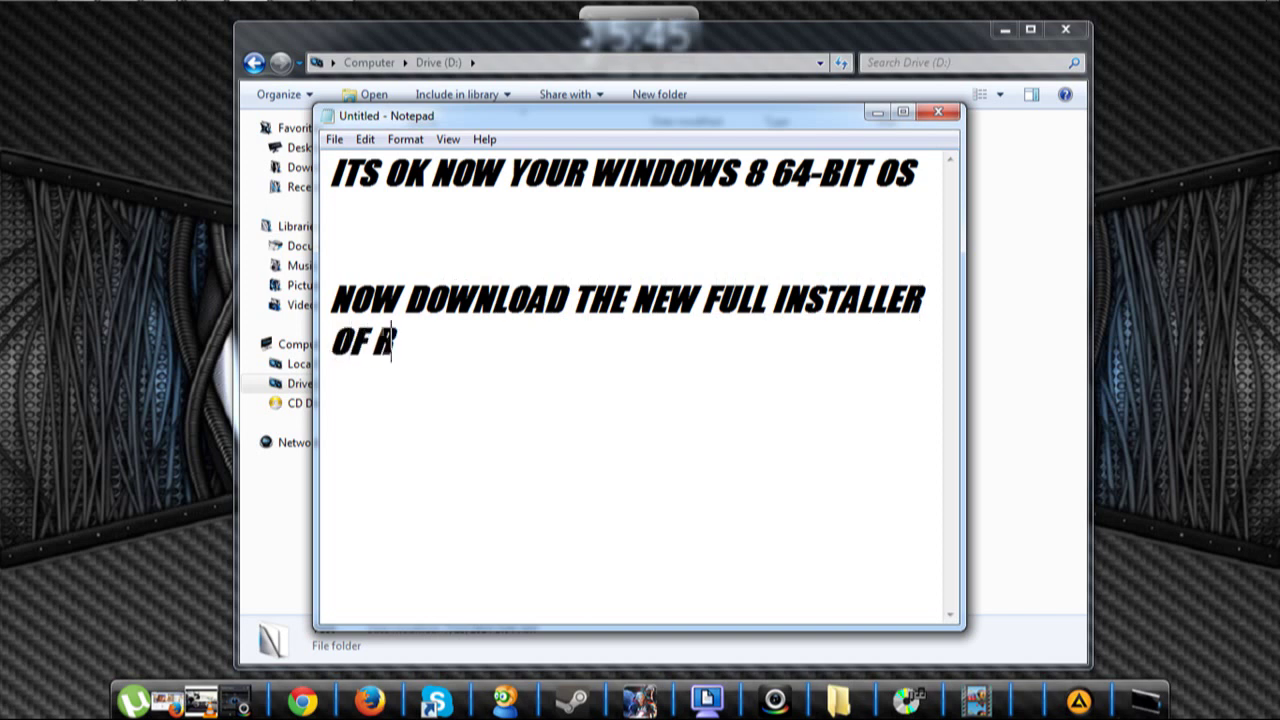
type("AN ONLINE PR")
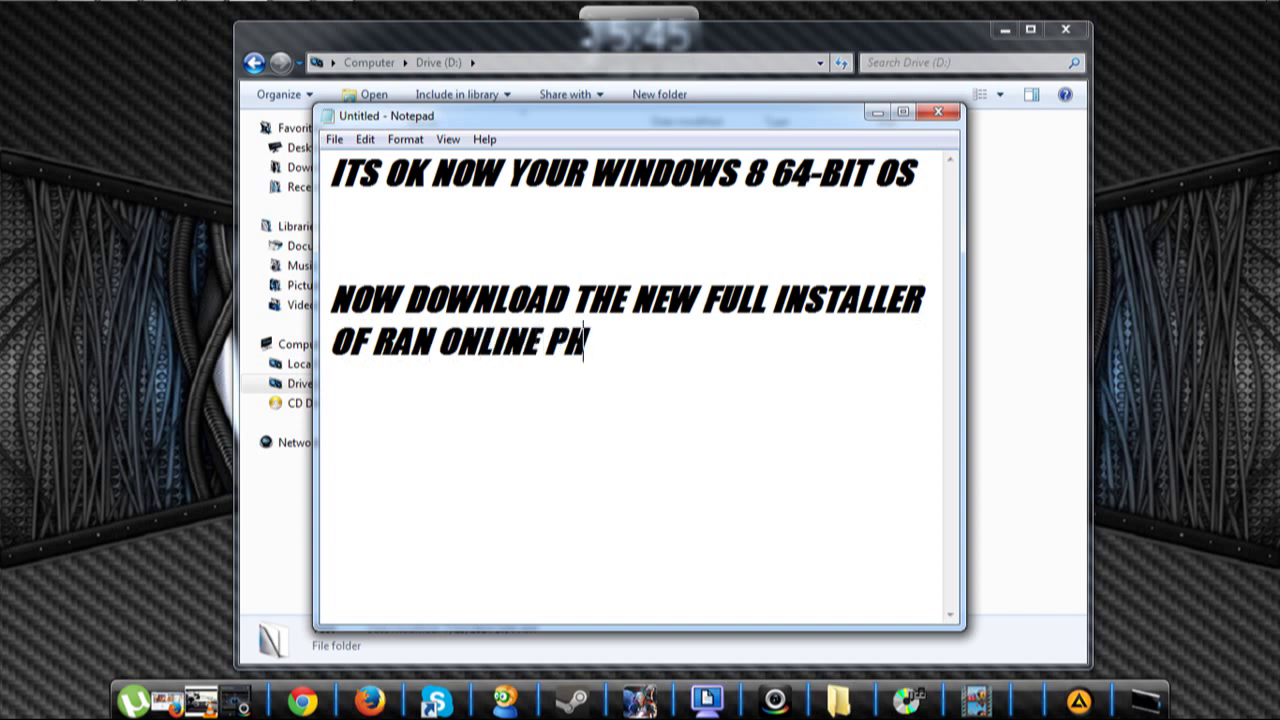
type("ND")
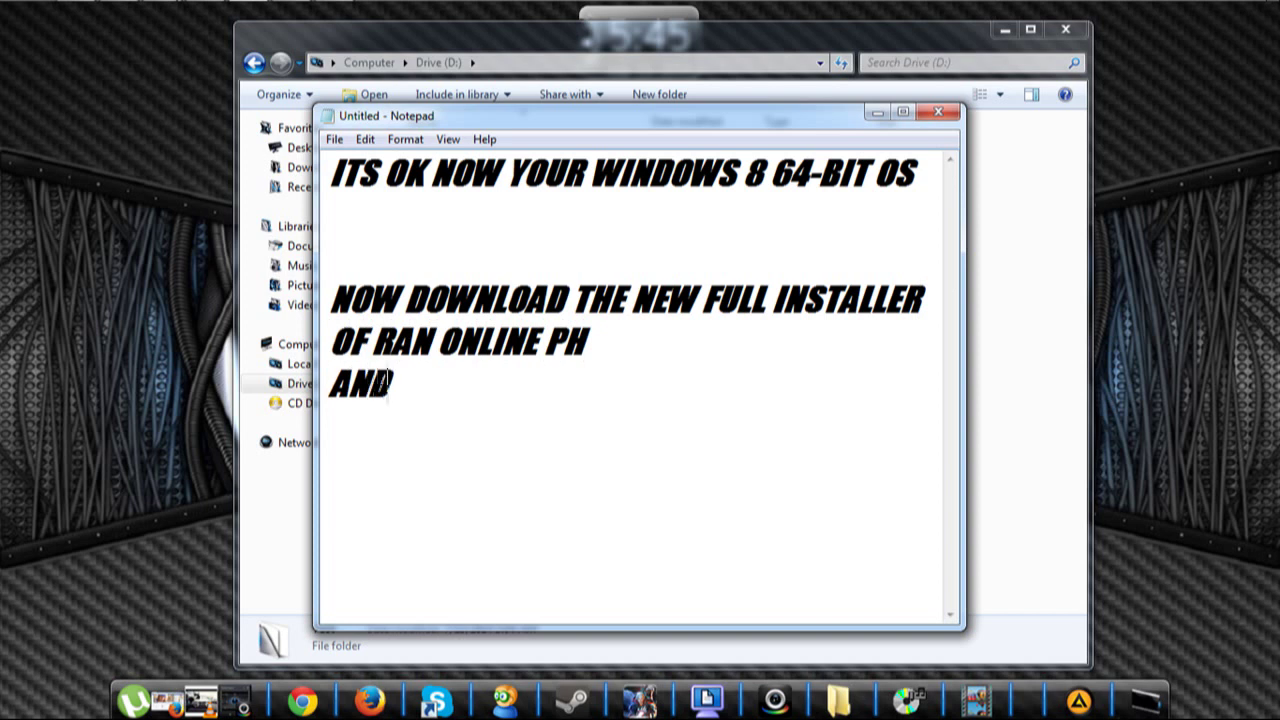
type(" ALL PATCH....")
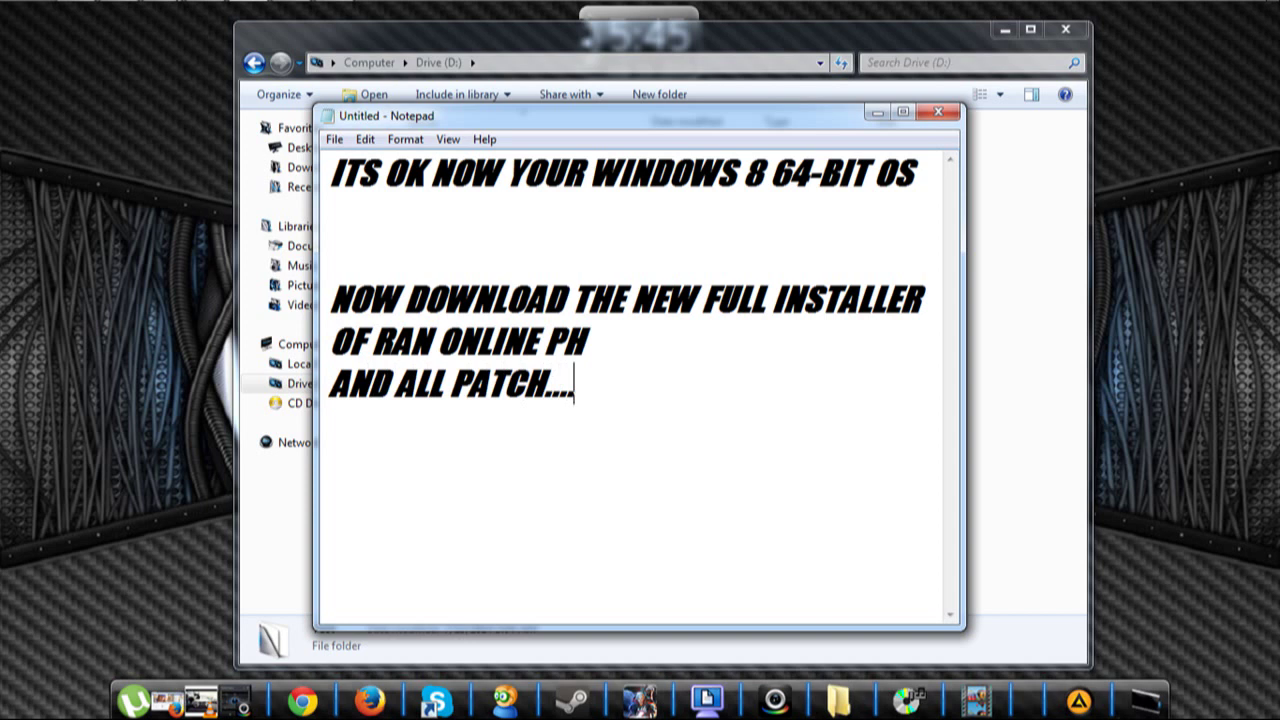
Close the note without saving it and minimise the Drive (D:) window
left_click(939, 114)
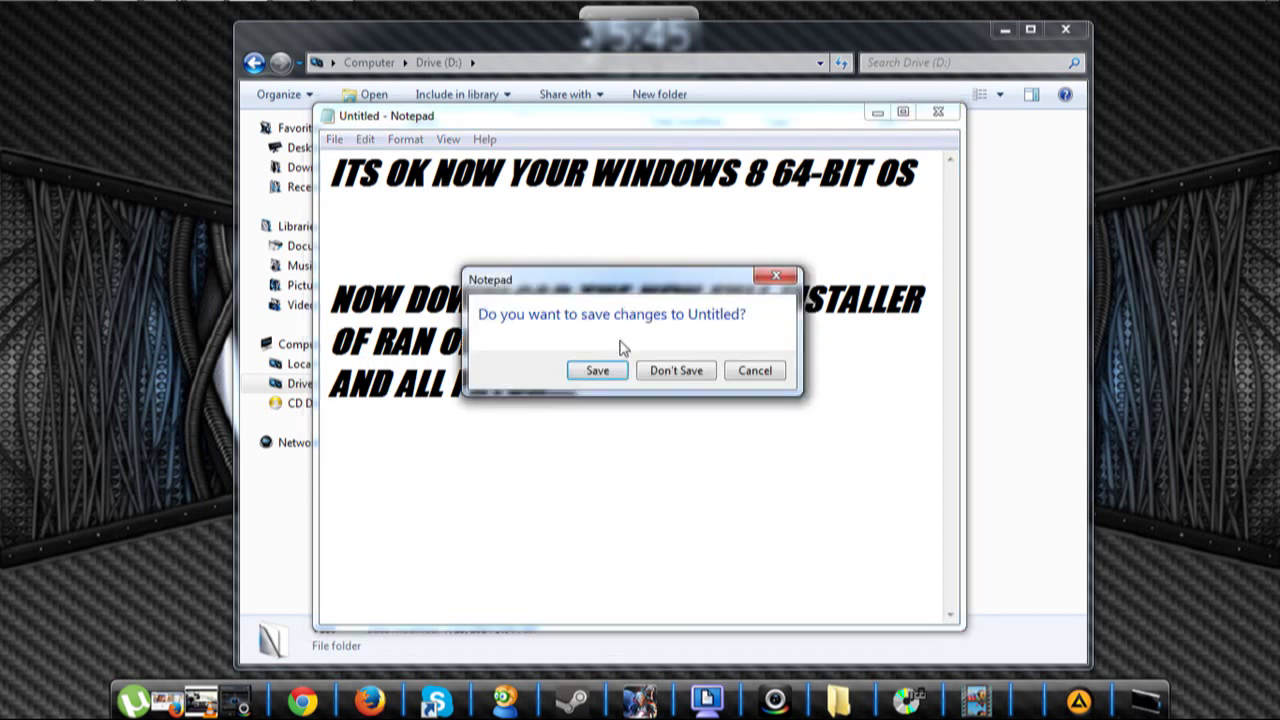
left_click(676, 370)
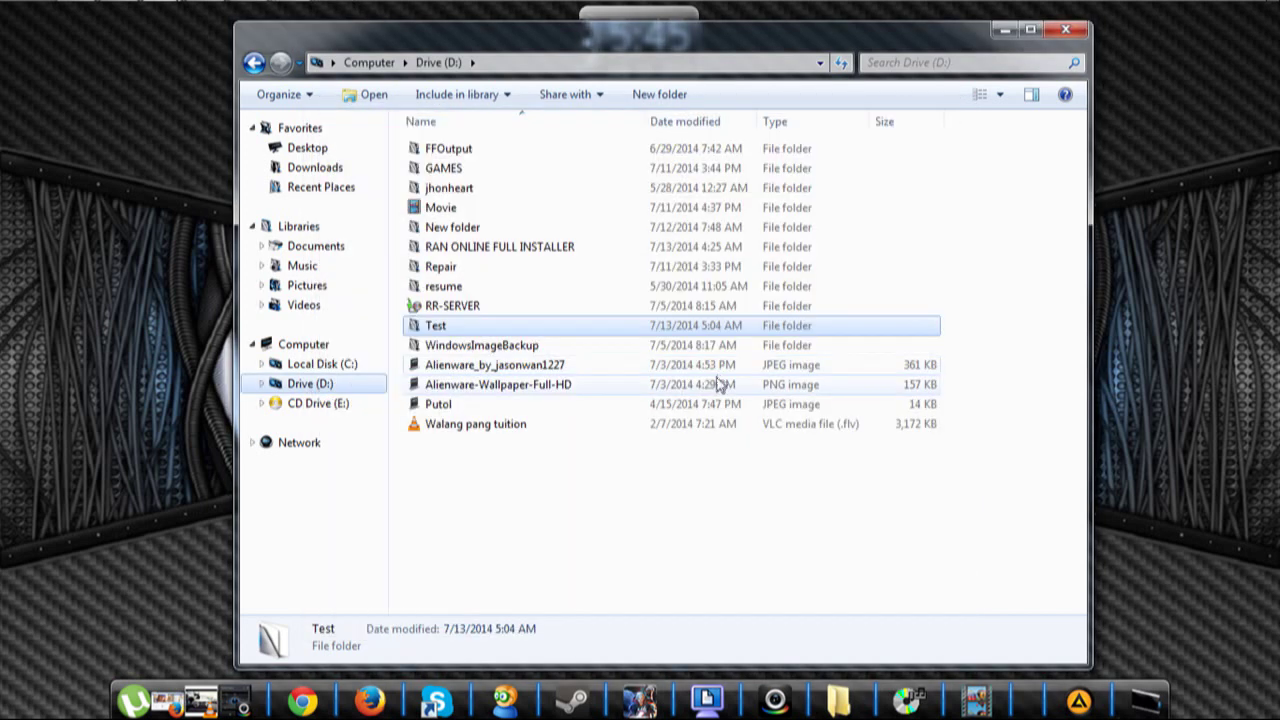
left_click(999, 31)
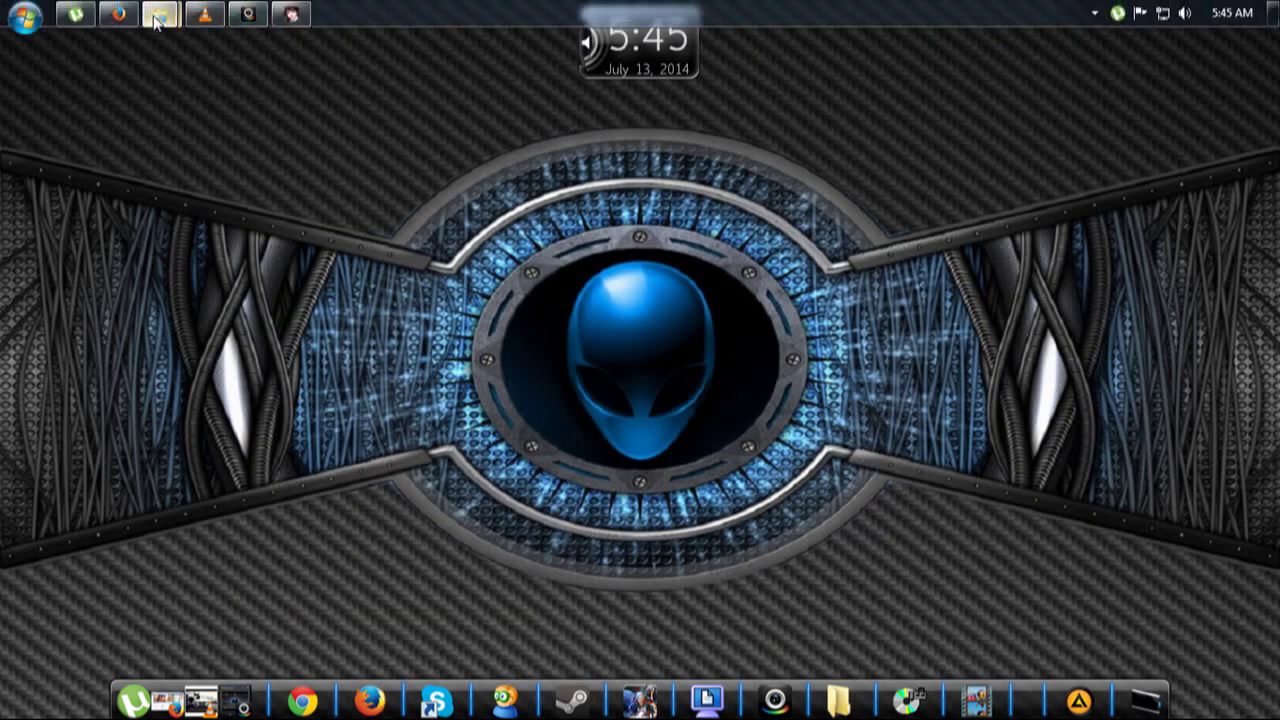
Start Ran Online PH from the Online Games folder, agree to the Terms of Service and continue to the login form
left_click(376, 134)
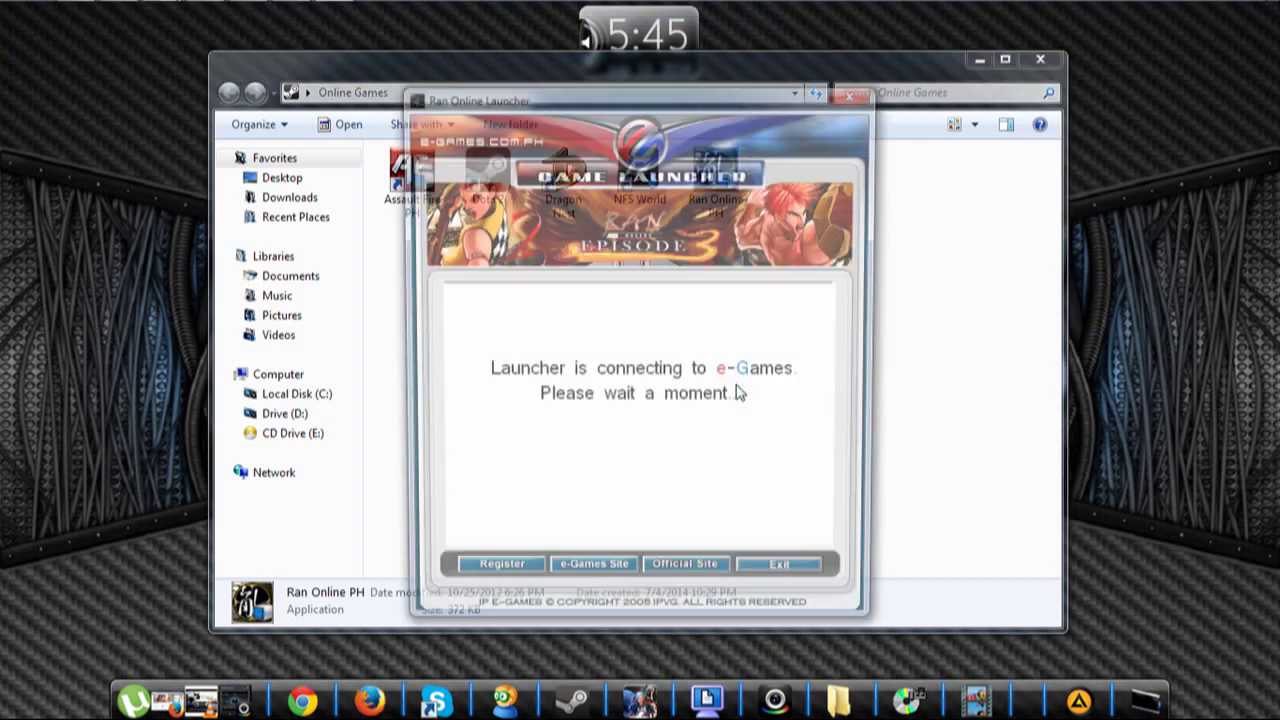
left_click(474, 492)
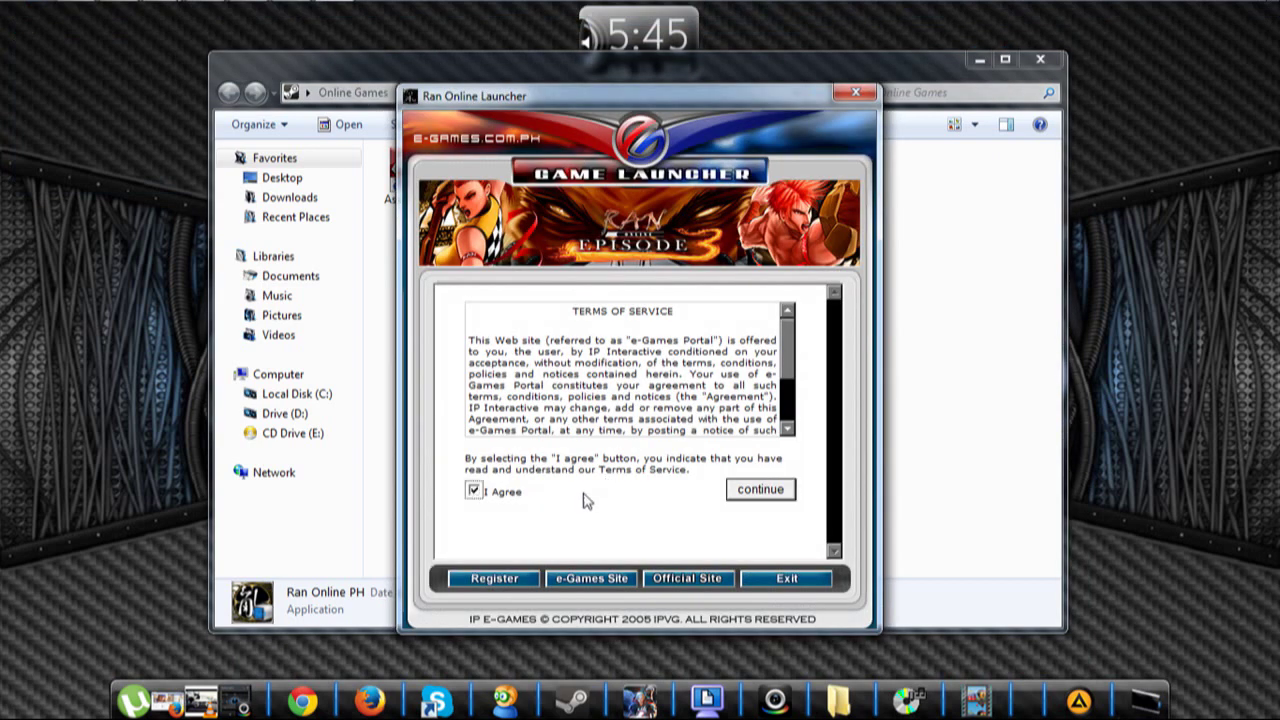
left_click(760, 490)
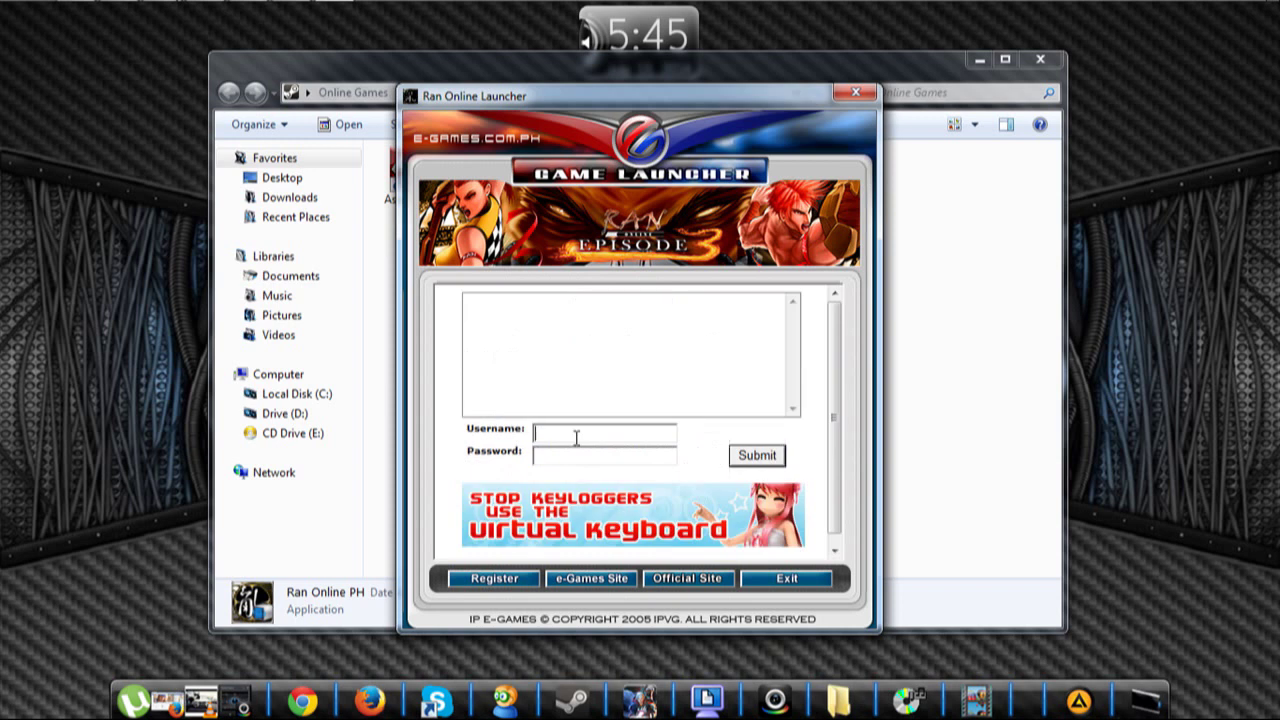
Move the Ran Online Launcher lower on the desktop and allow its webpage to close the window
left_click_drag(597, 96, 620, 430)
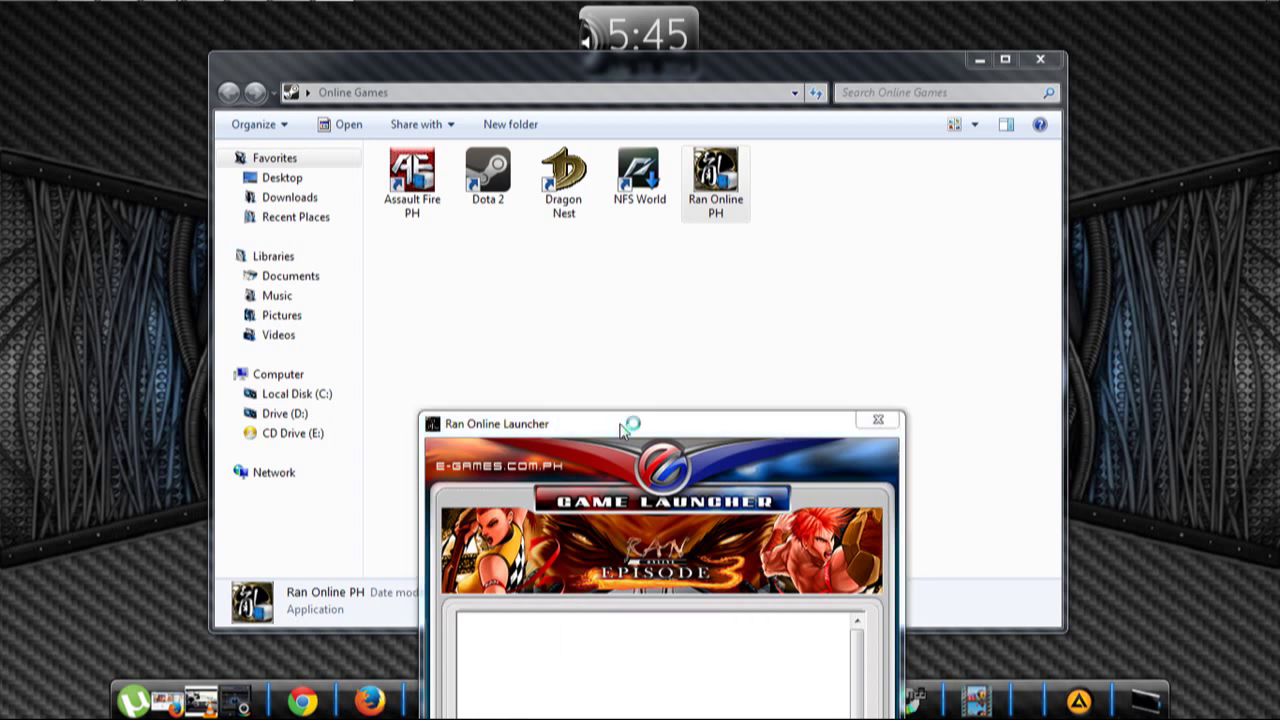
left_click(853, 558)
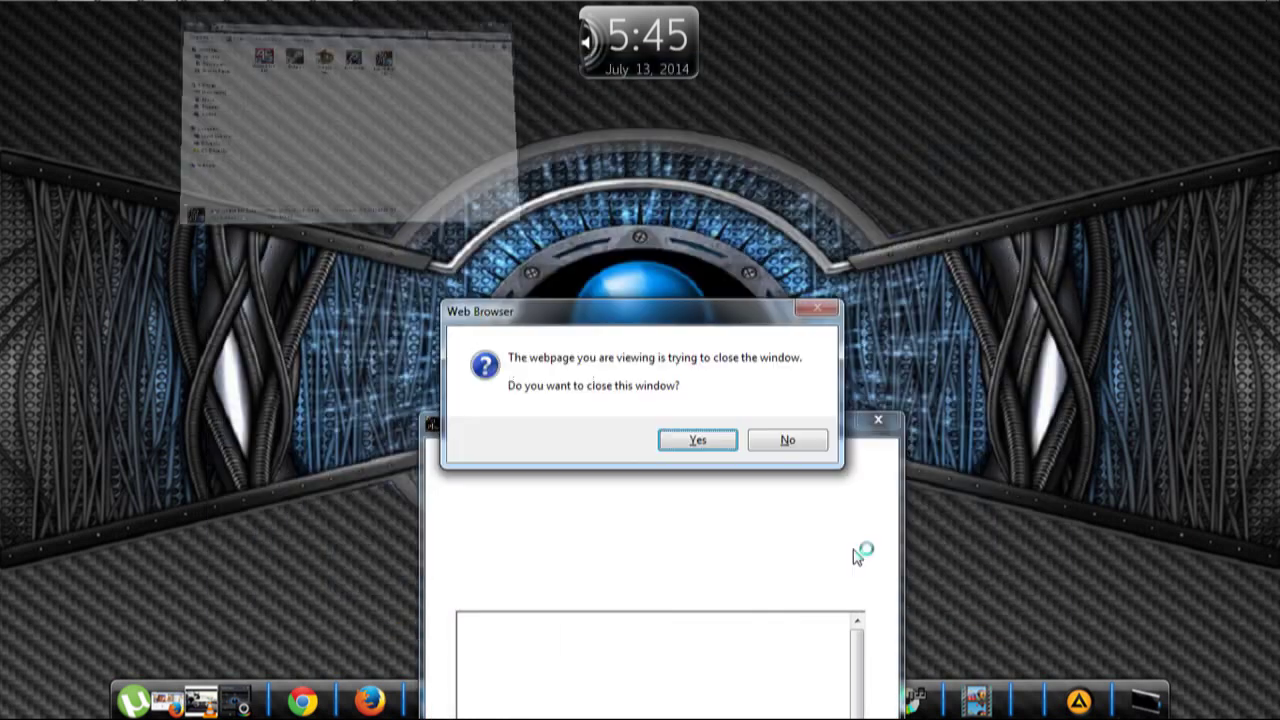
left_click(708, 445)
Refresh the desktop and dismiss the GameGuard error dialog
right_click(873, 283)
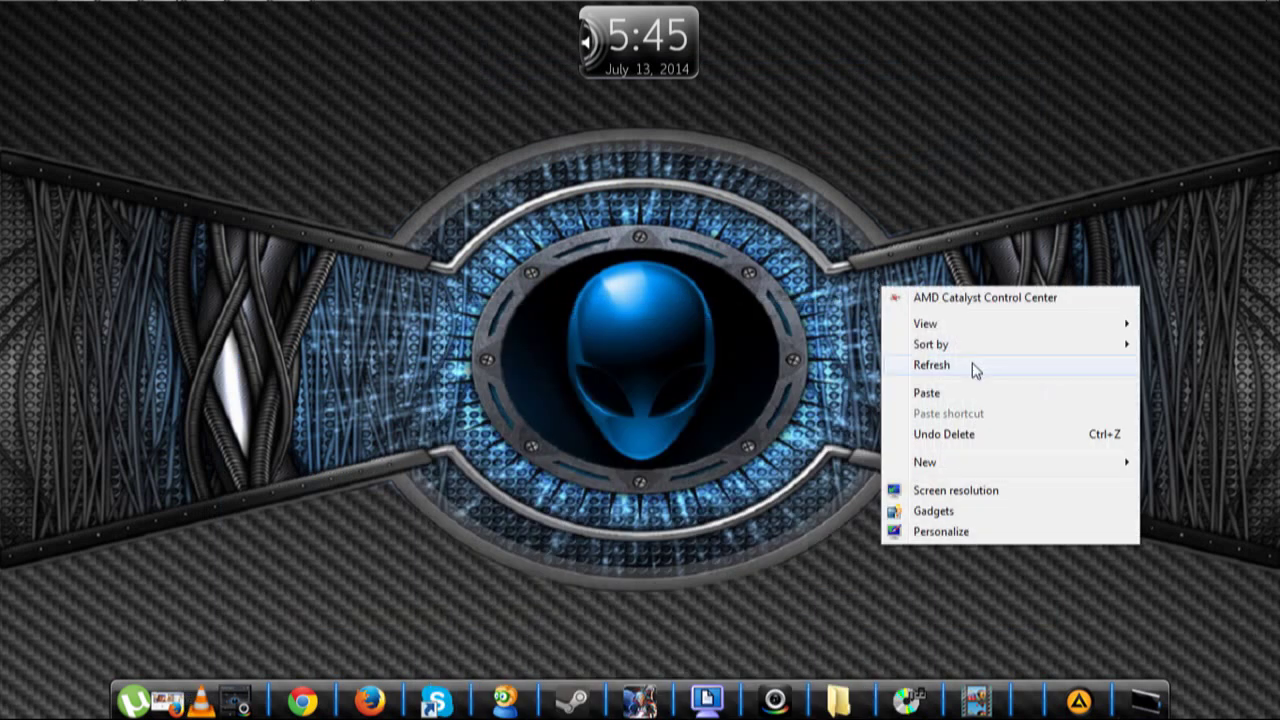
left_click(974, 366)
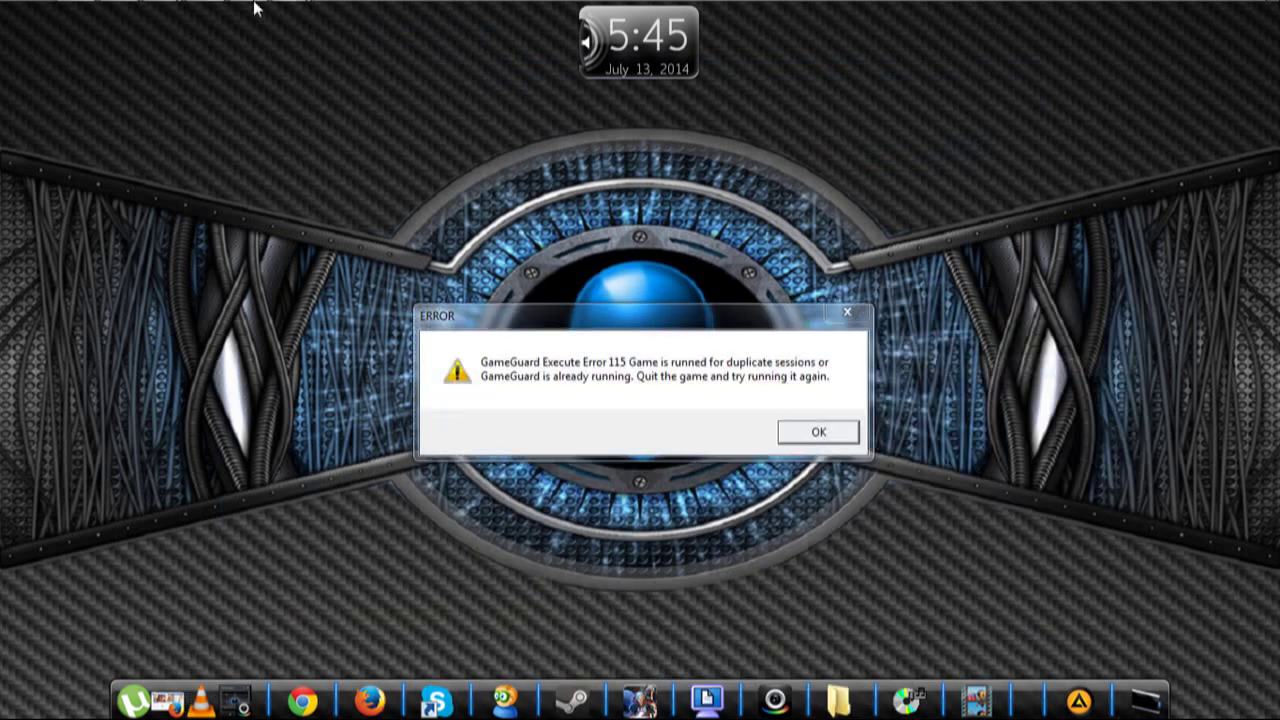
left_click(818, 431)
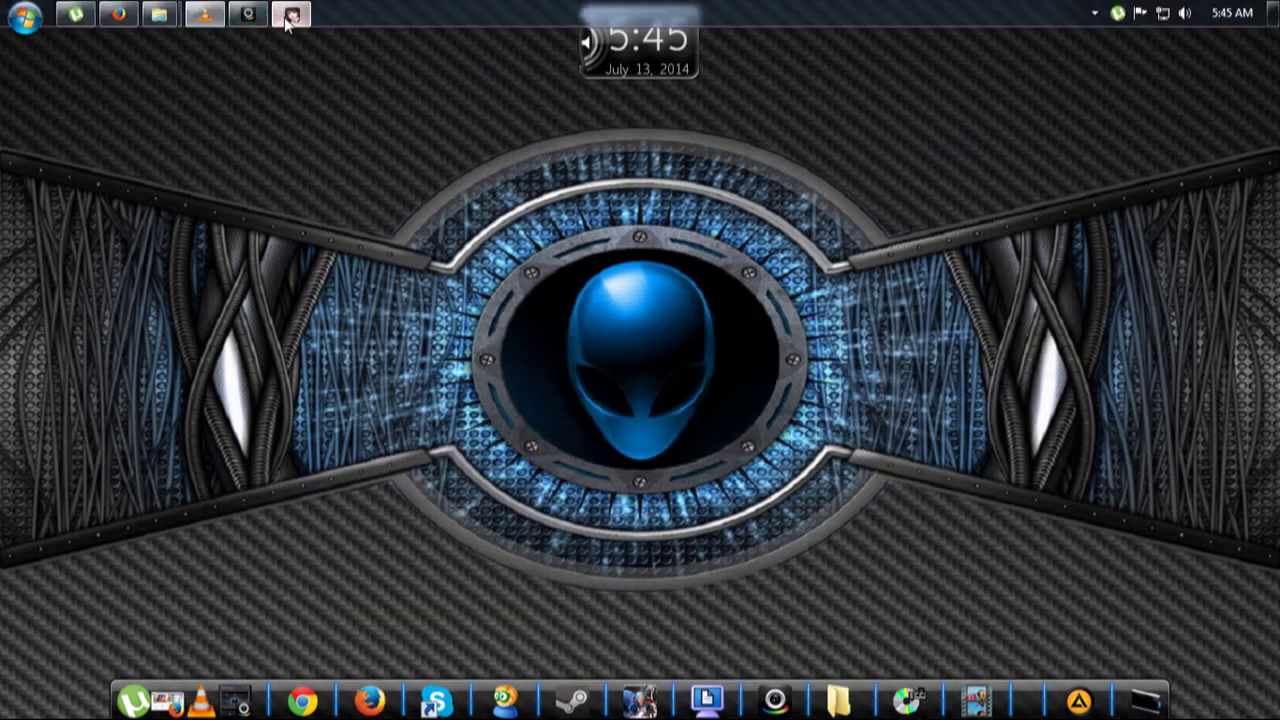
Switch to the running Ran-Online game, send "THANK YOU FOR WATCHING...." and "VHOW" in the general chat, and minimise the game
left_click(291, 13)
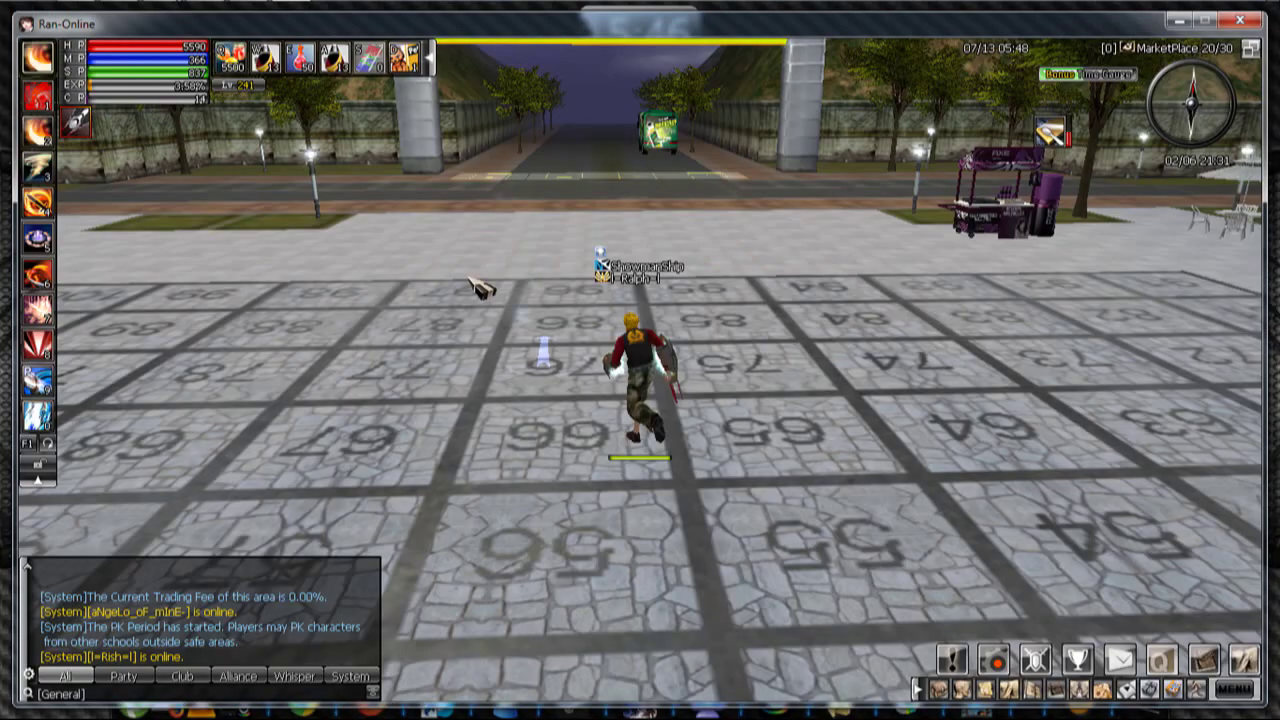
scroll(668, 510, "up", 3)
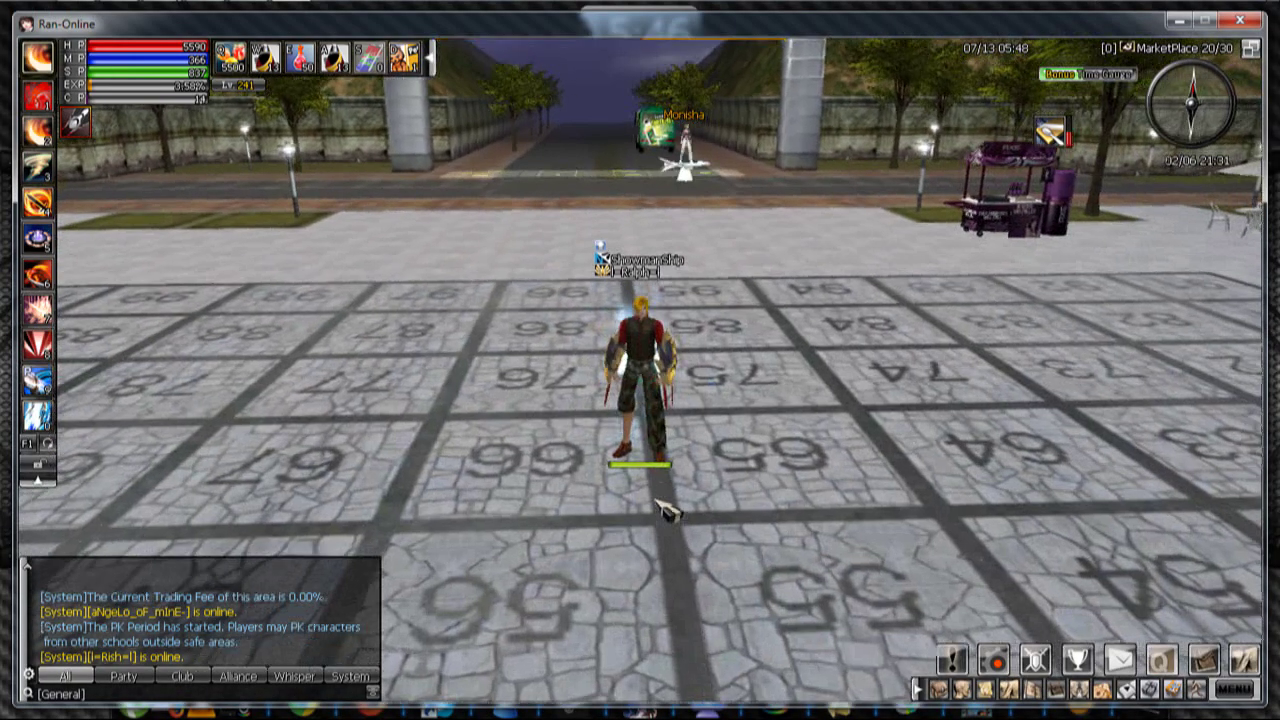
key("Return")
type("THA")
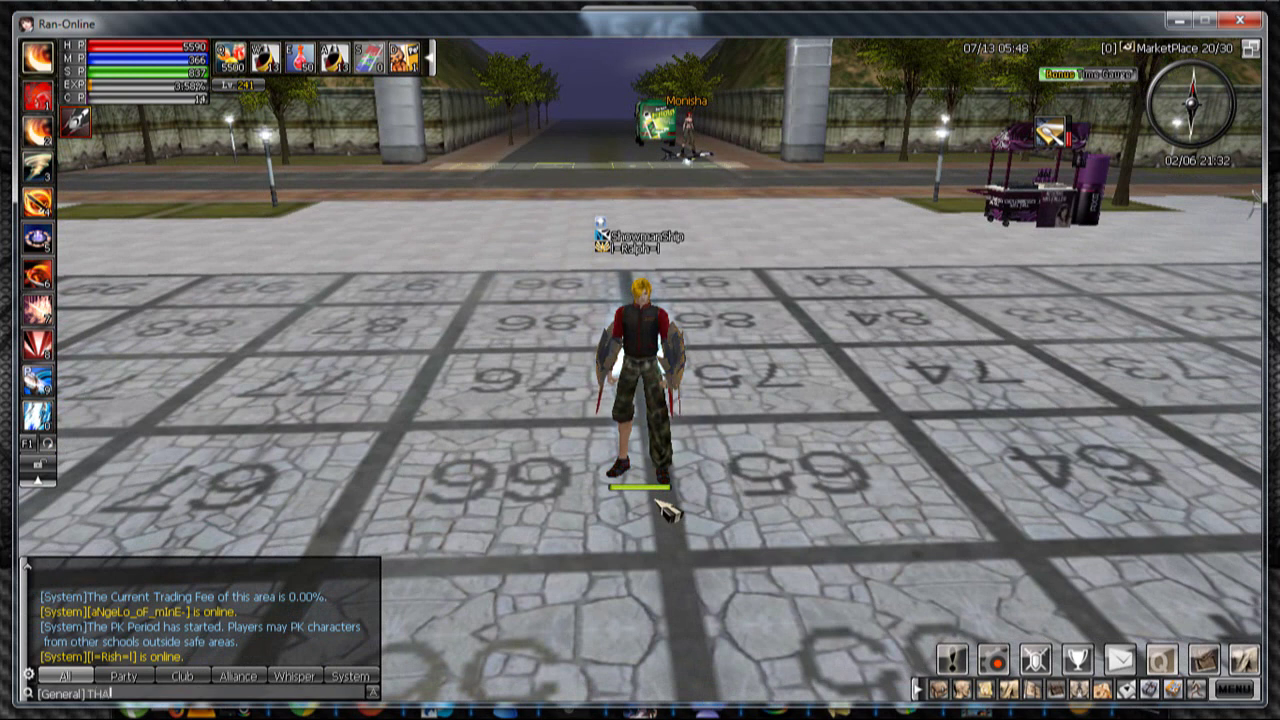
type("NK YOU F")
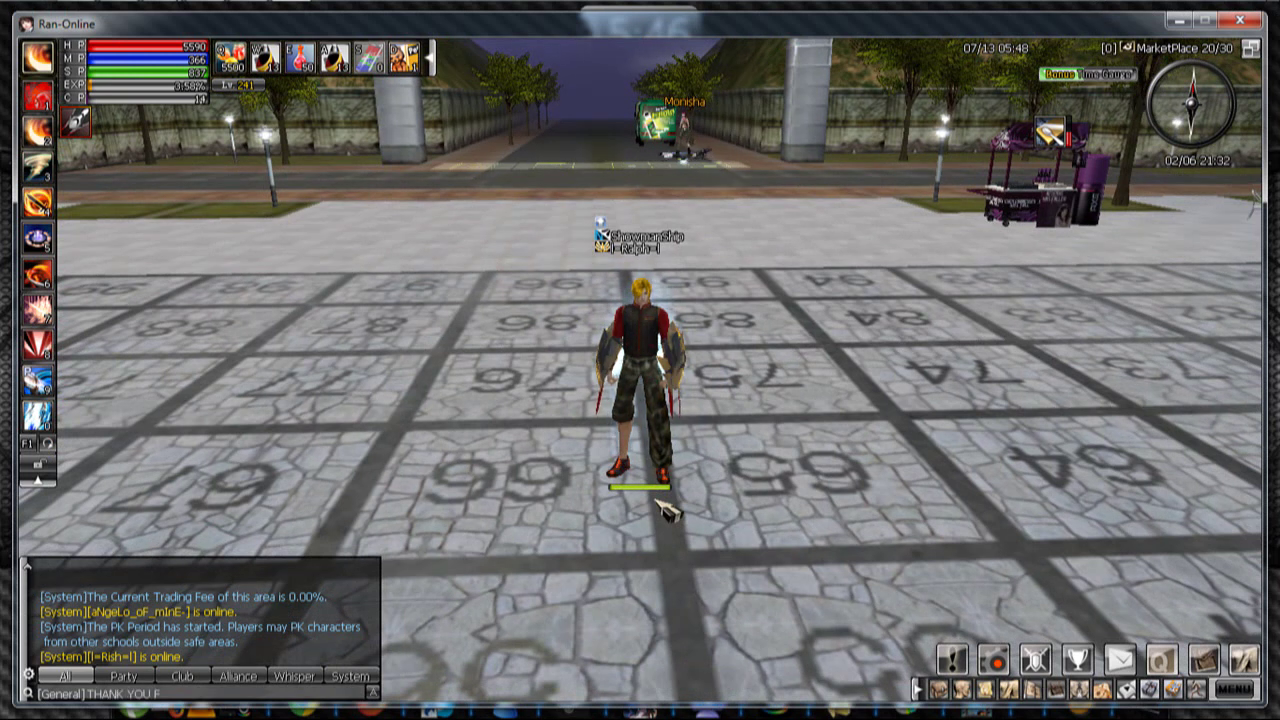
type("OR WATCHING")
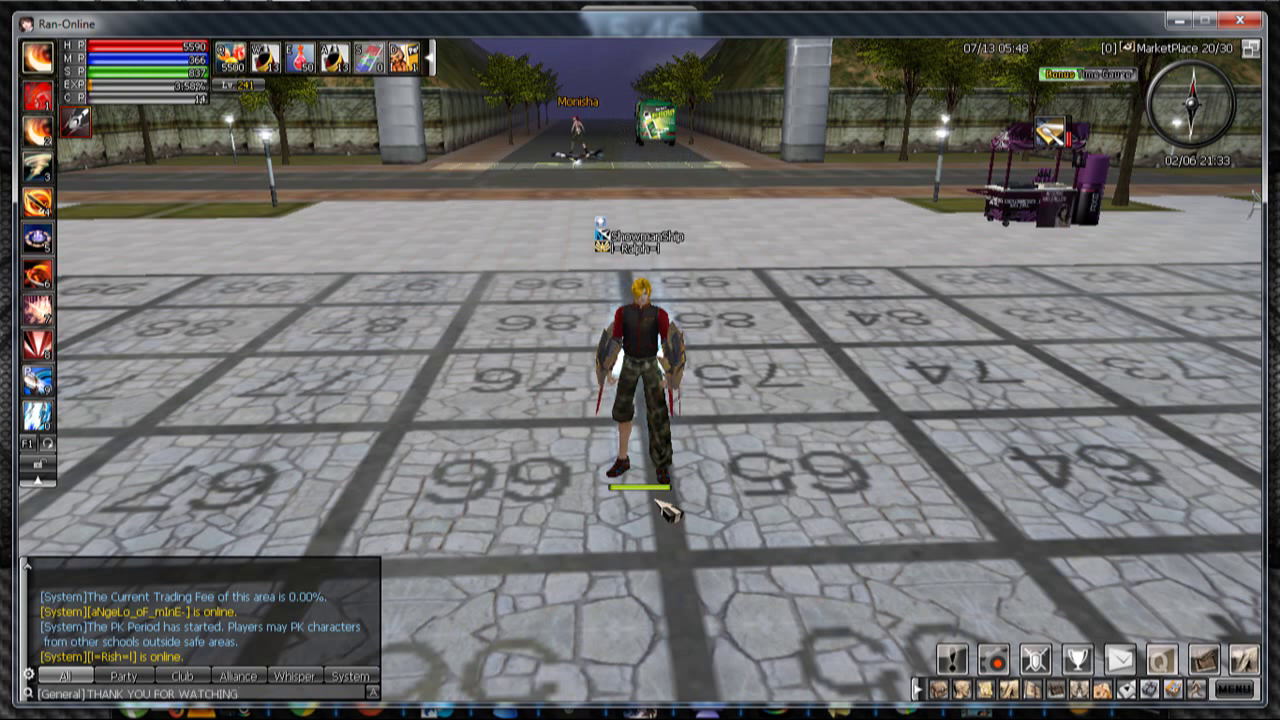
type("....")
key("Return")
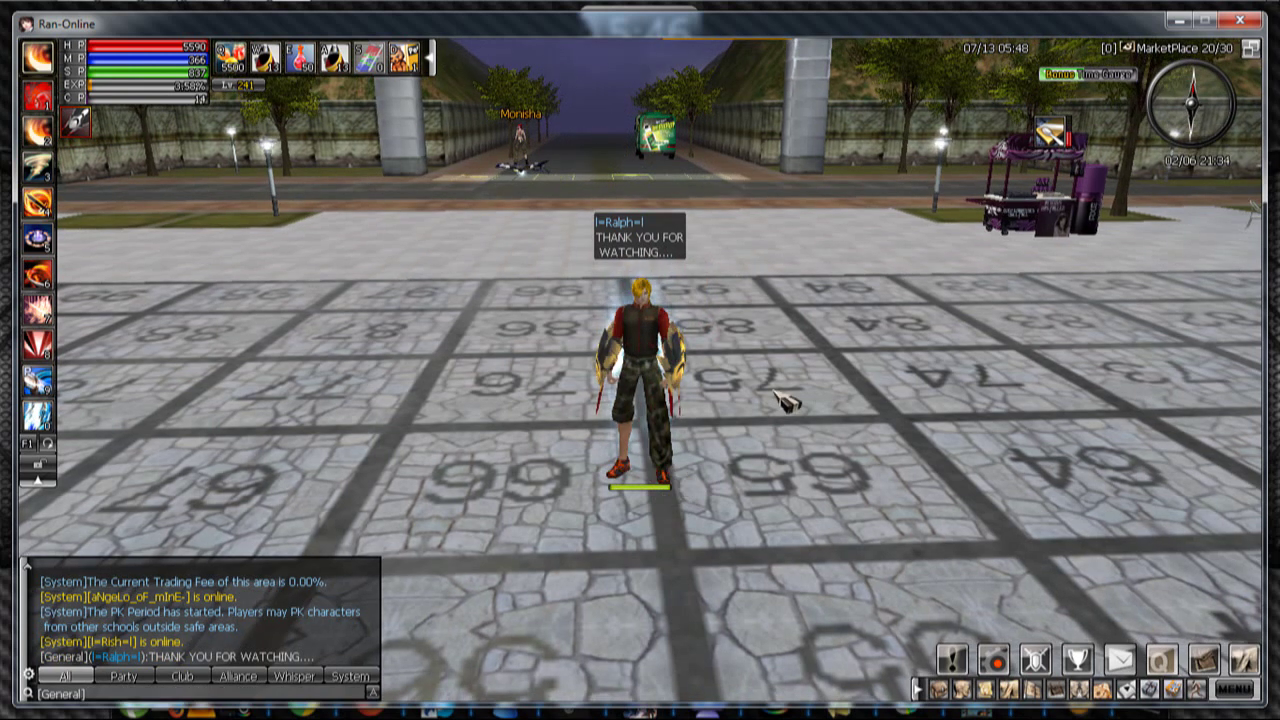
key("Return")
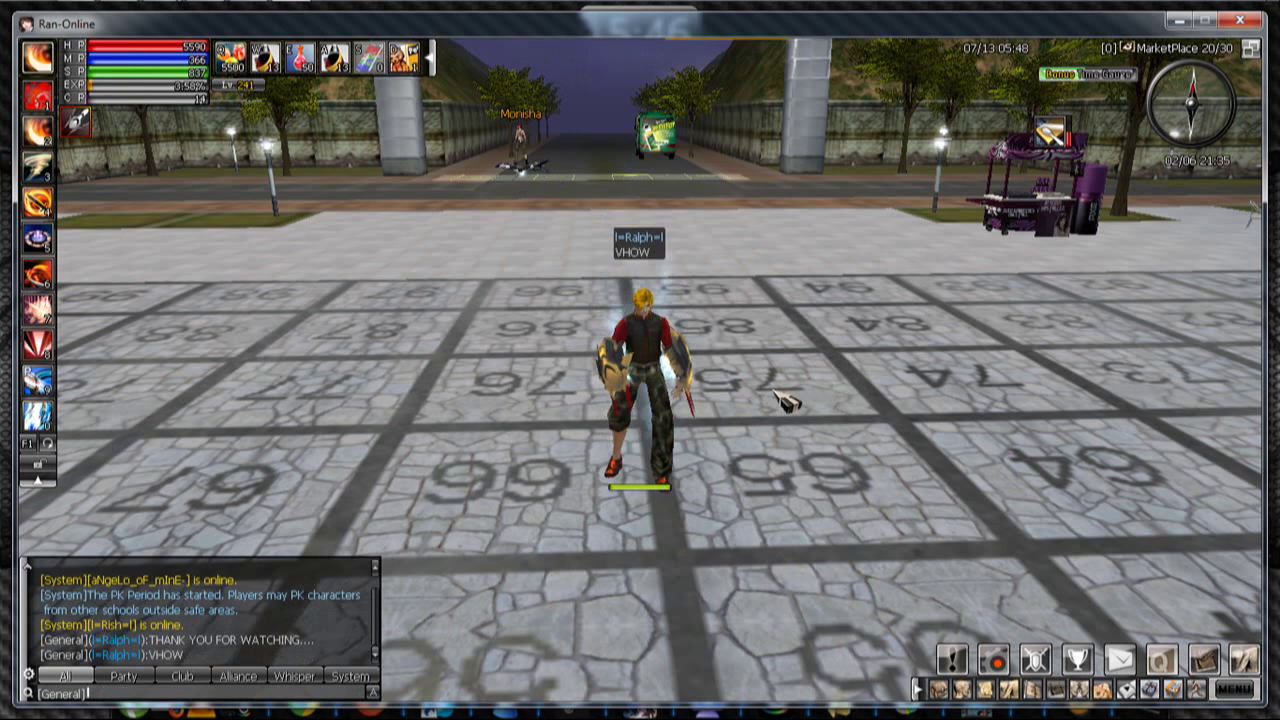
left_click(1180, 20)
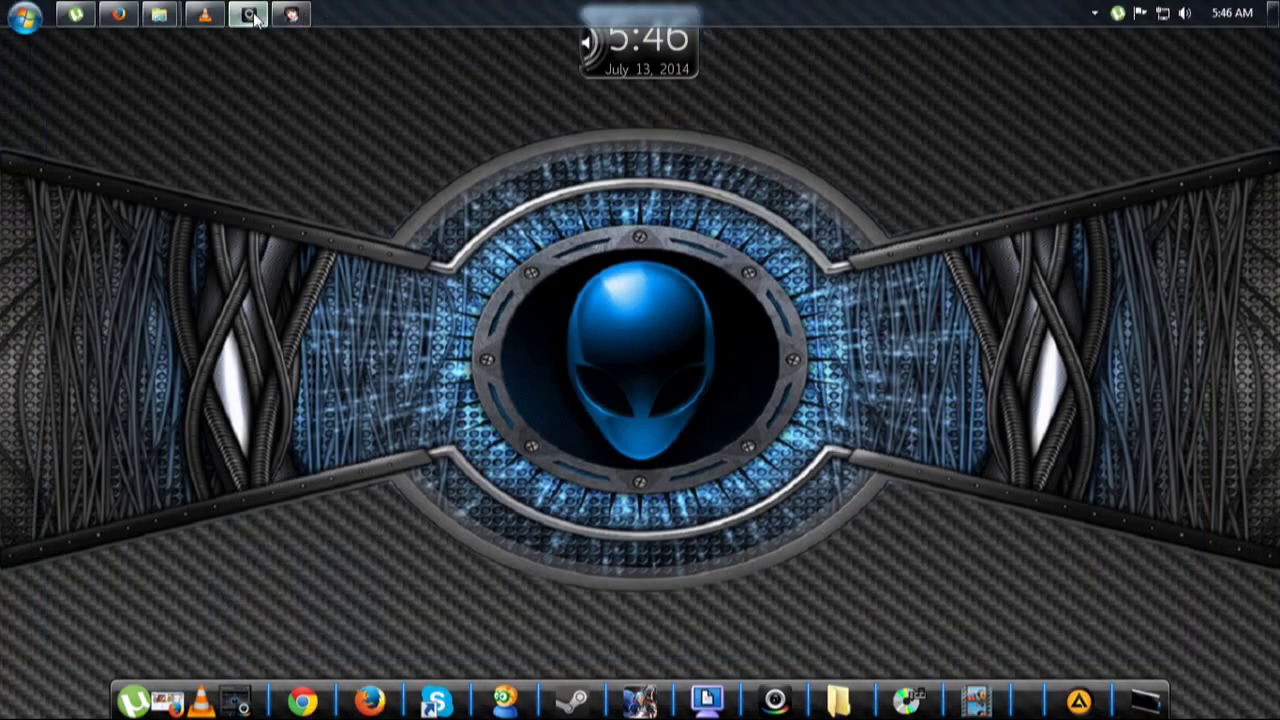